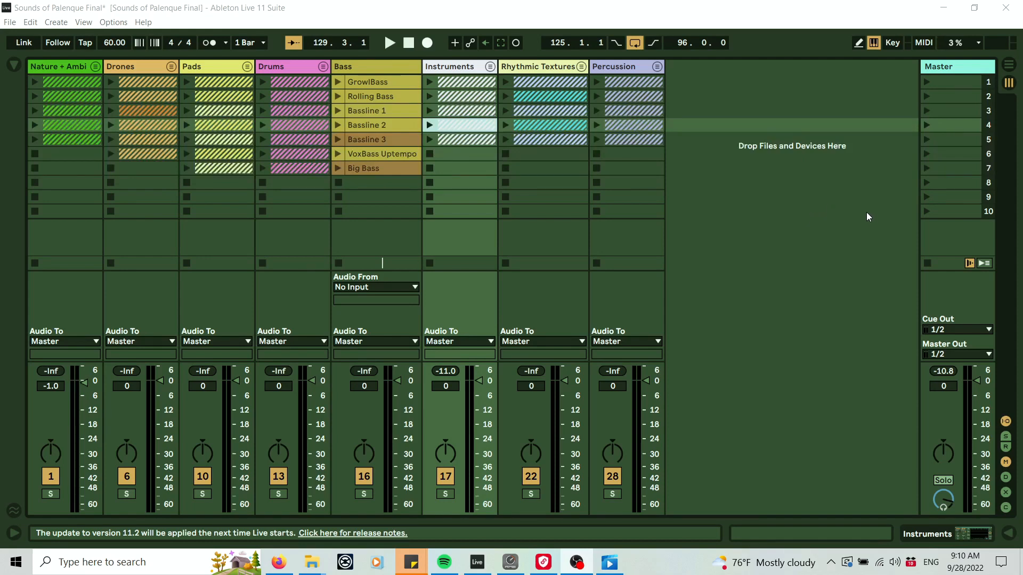
Unfold the Instruments group track to reveal its member tracks.
{"action": "left_click", "coordinate": [490, 67]}
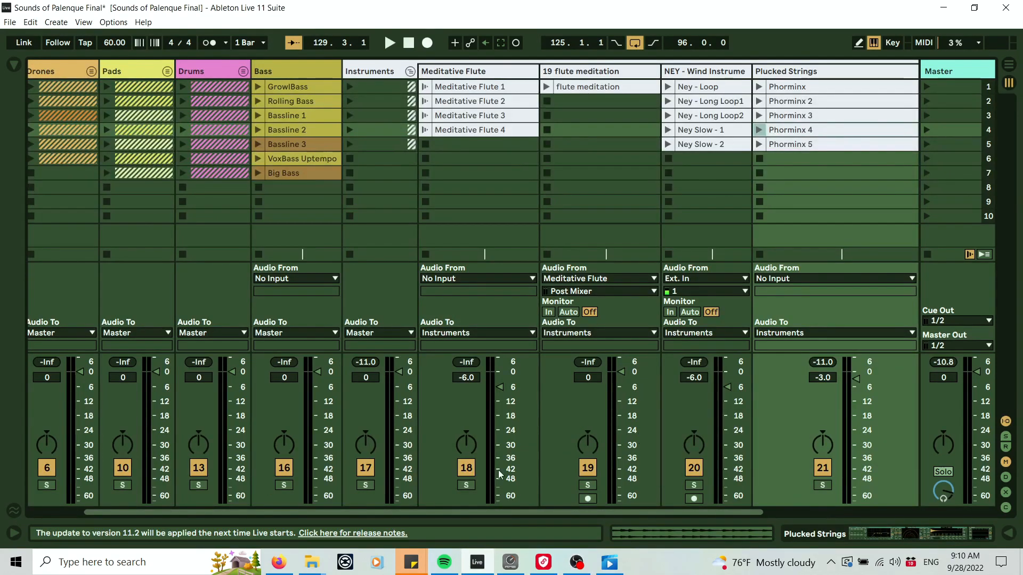
{"action": "left_click_drag", "start_coordinate": [450, 510], "coordinate": [561, 509]}
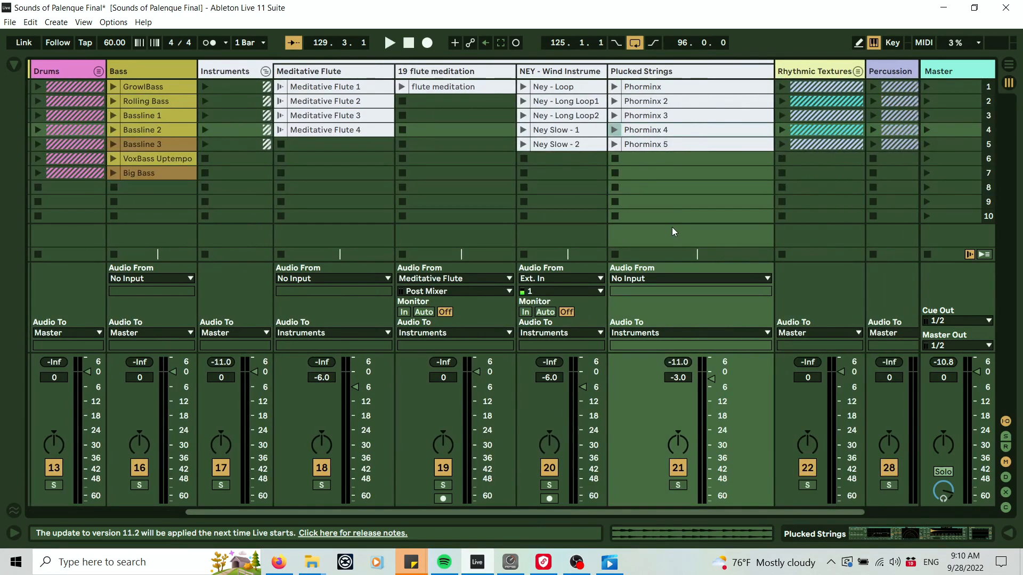
Audition the Phorminx clip on the Plucked Strings track and open that track's device chain.
{"action": "left_click", "coordinate": [658, 71]}
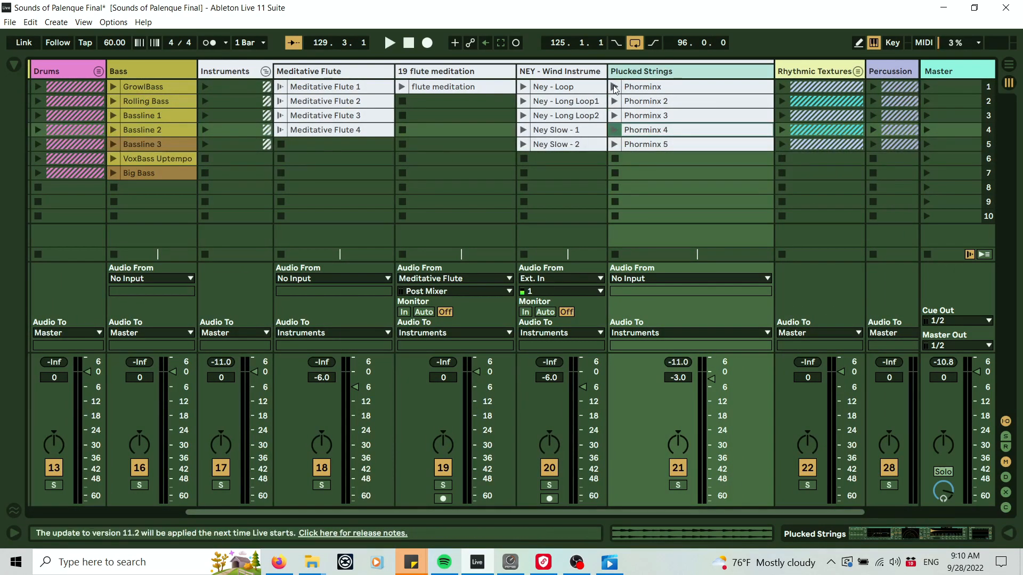
{"action": "left_click", "coordinate": [614, 87]}
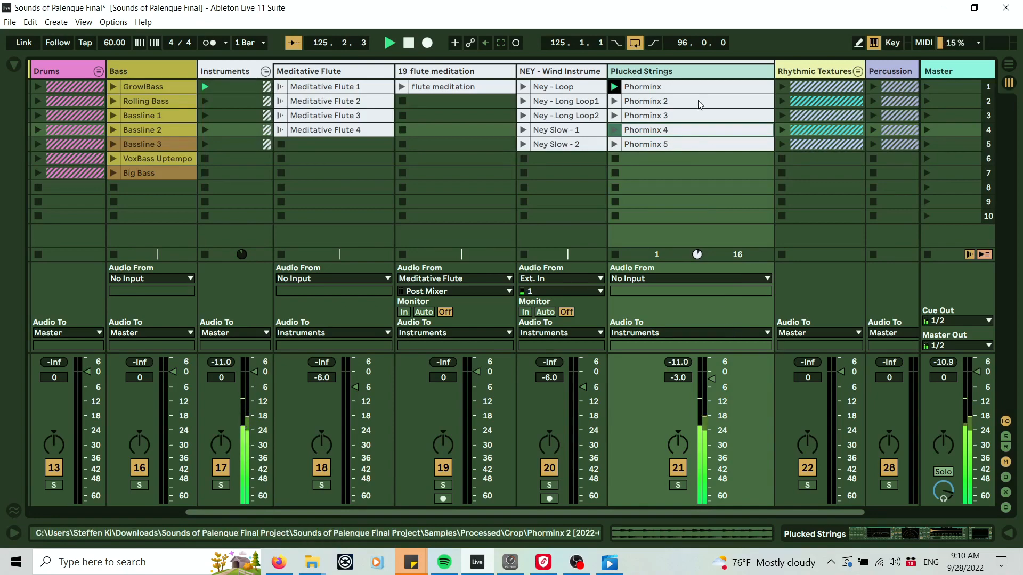
{"action": "double_click", "coordinate": [668, 72]}
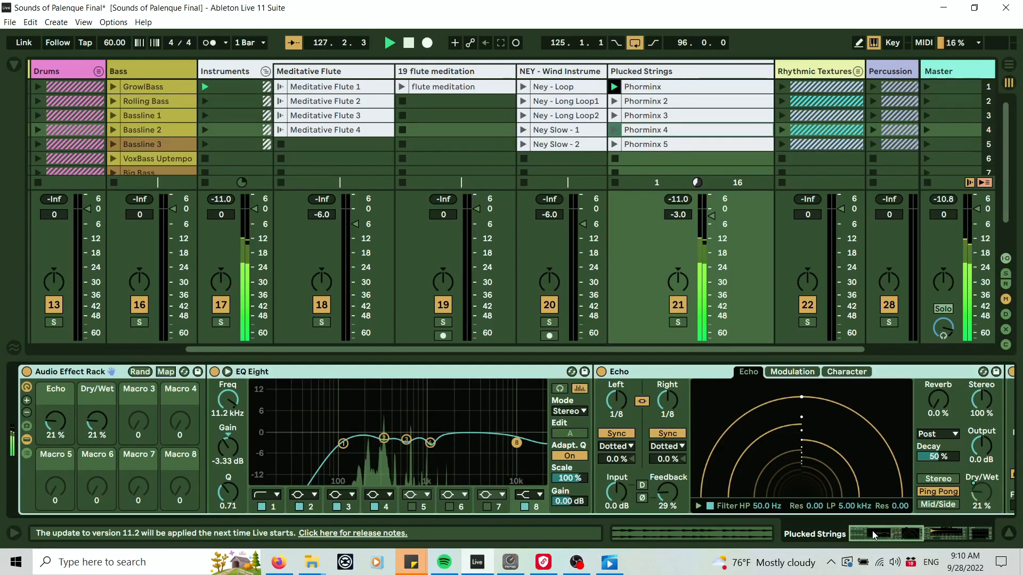
{"action": "mouse_move", "coordinate": [873, 535]}
{"action": "left_mouse_down"}
{"action": "mouse_move", "coordinate": [953, 533]}
{"action": "mouse_move", "coordinate": [869, 534]}
{"action": "left_mouse_up"}
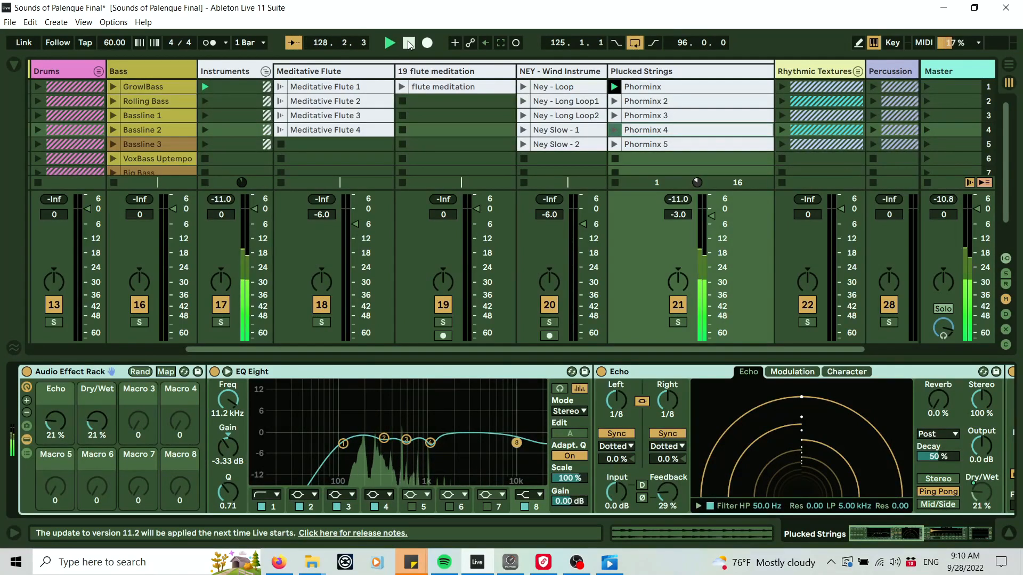
{"action": "left_click", "coordinate": [409, 43]}
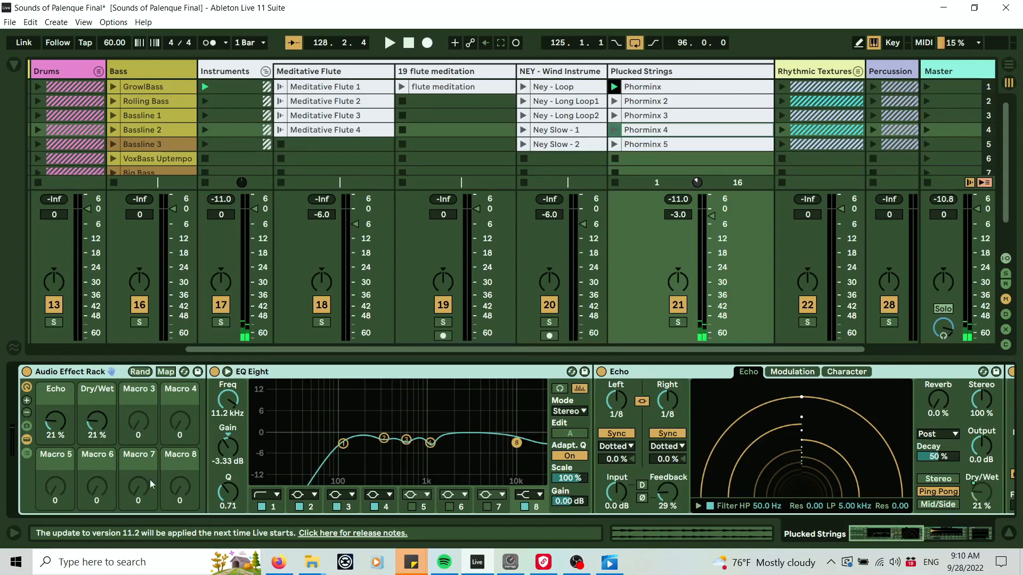
Ungroup the Audio Effect Rack on the Plucked Strings track.
{"action": "right_click", "coordinate": [97, 373]}
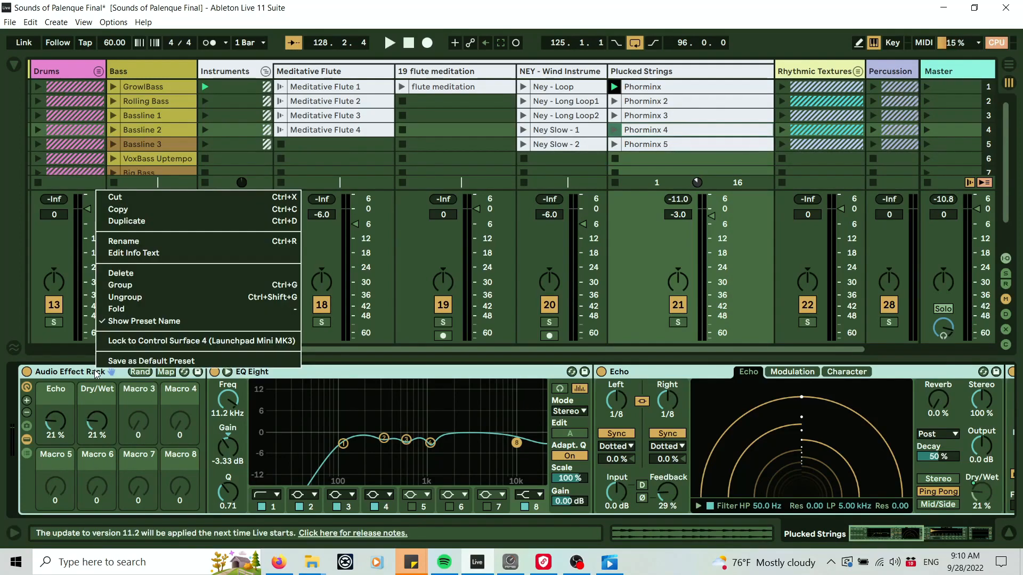
{"action": "left_click", "coordinate": [154, 298]}
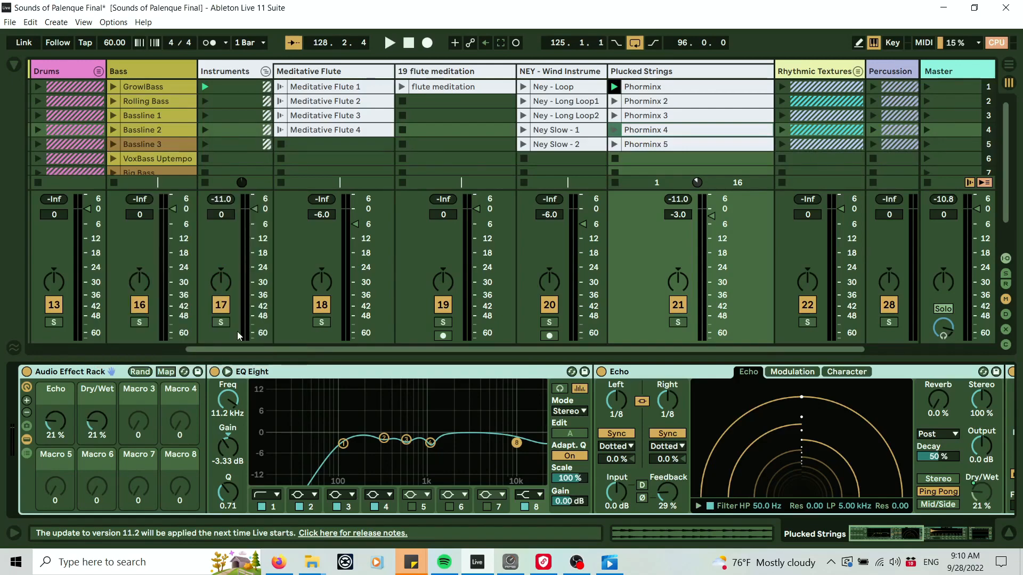
Delete the Echo and Large Shimmer Plate devices from the Plucked Strings chain.
{"action": "left_click_drag", "start_coordinate": [906, 533], "coordinate": [723, 531]}
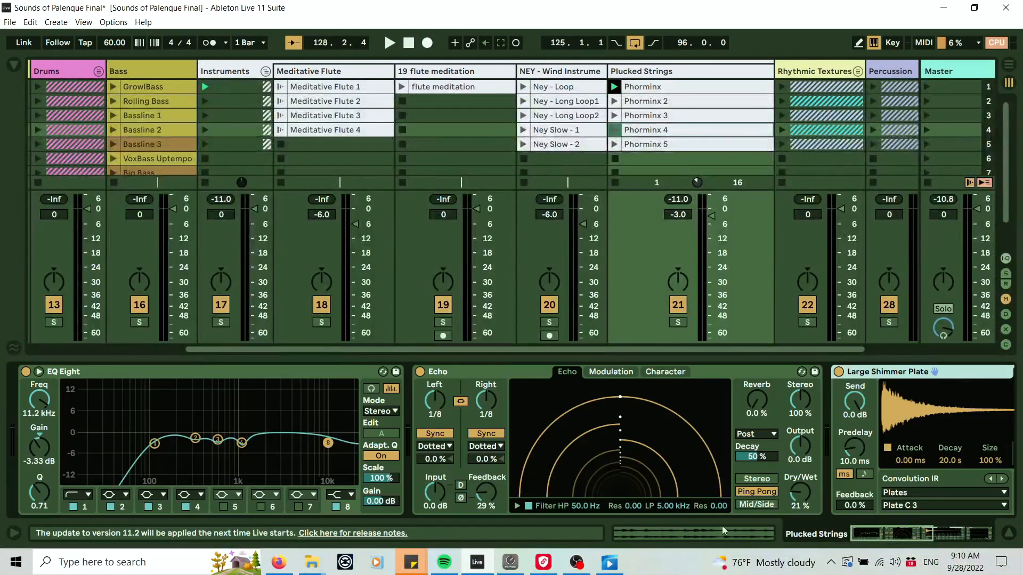
{"action": "left_click", "coordinate": [504, 369]}
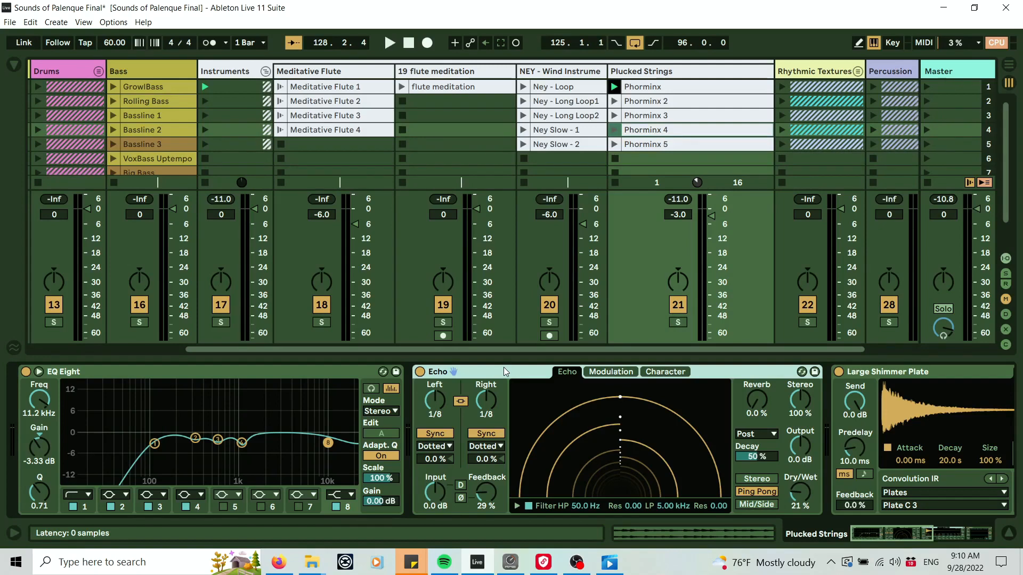
{"action": "key", "text": "Delete"}
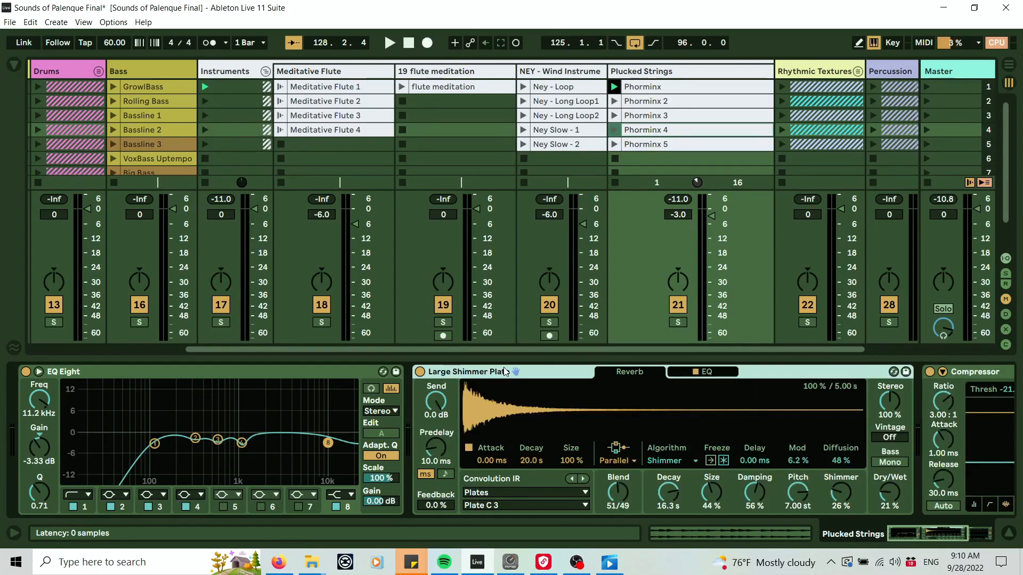
{"action": "key", "text": "Delete"}
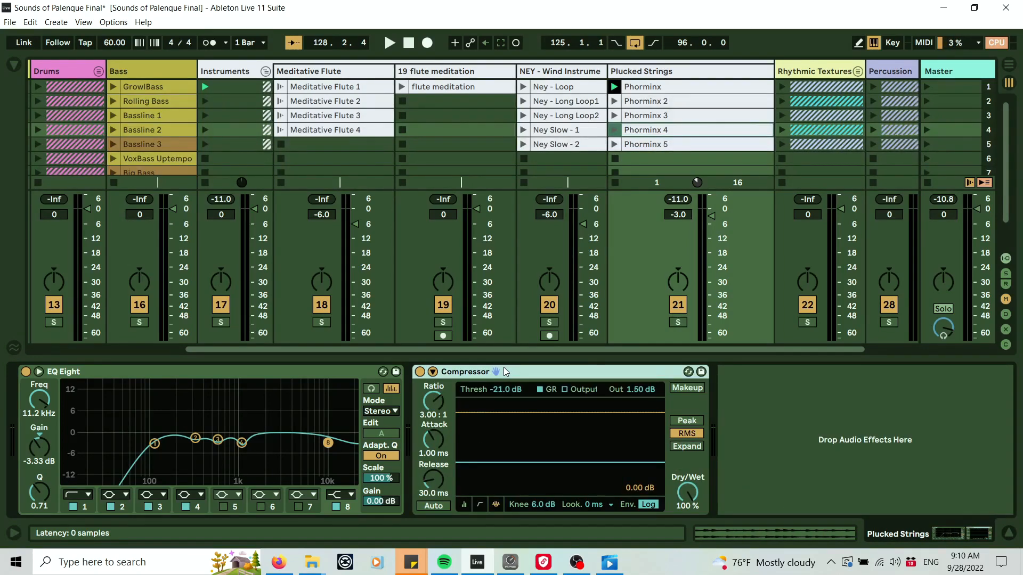
Audition the Phorminx clip through the remaining EQ Eight and Compressor.
{"action": "left_click", "coordinate": [614, 87]}
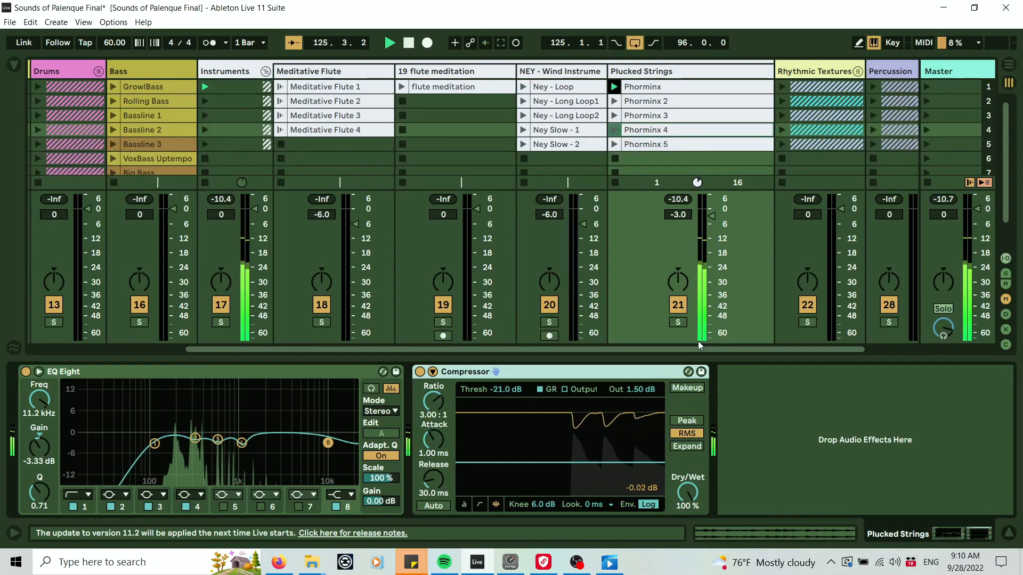
{"action": "left_click_drag", "start_coordinate": [701, 348], "coordinate": [730, 348]}
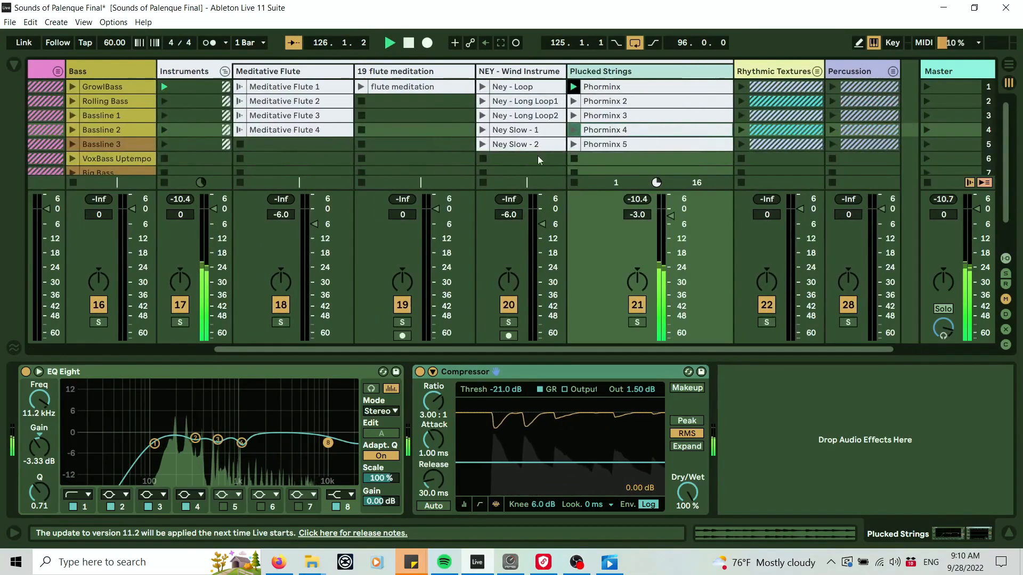
{"action": "left_click", "coordinate": [410, 45]}
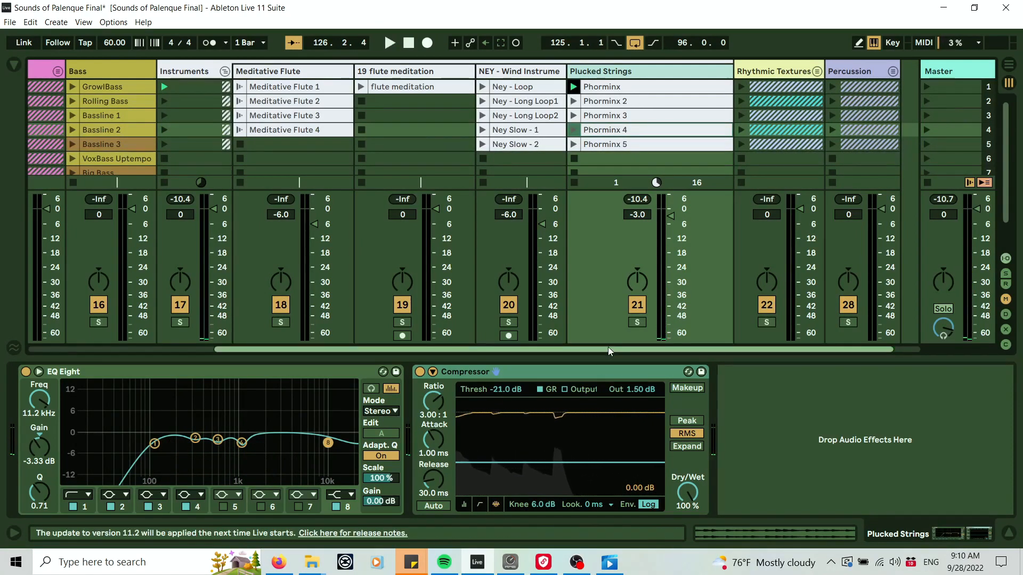
{"action": "left_click_drag", "start_coordinate": [609, 346], "coordinate": [595, 347]}
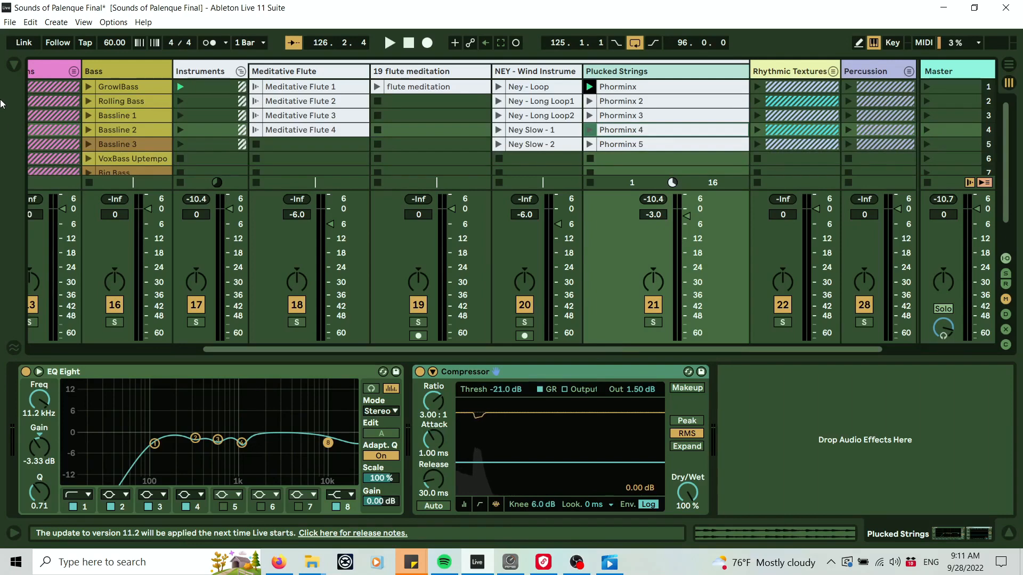
Insert an empty Audio Effect Rack from the Audio Effects Utilities at the start of the Plucked Strings chain.
{"action": "left_click", "coordinate": [13, 65]}
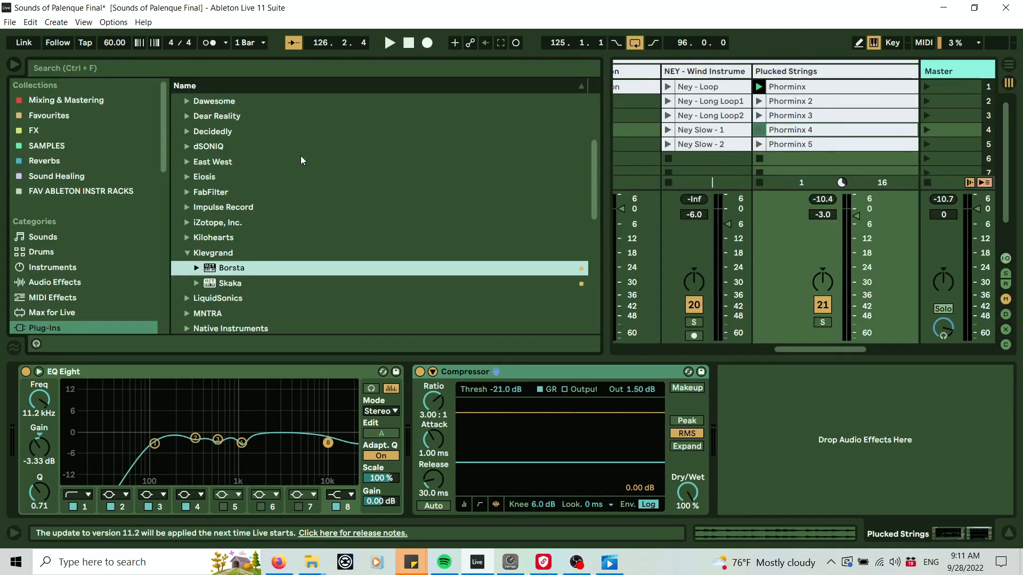
{"action": "left_click", "coordinate": [60, 283]}
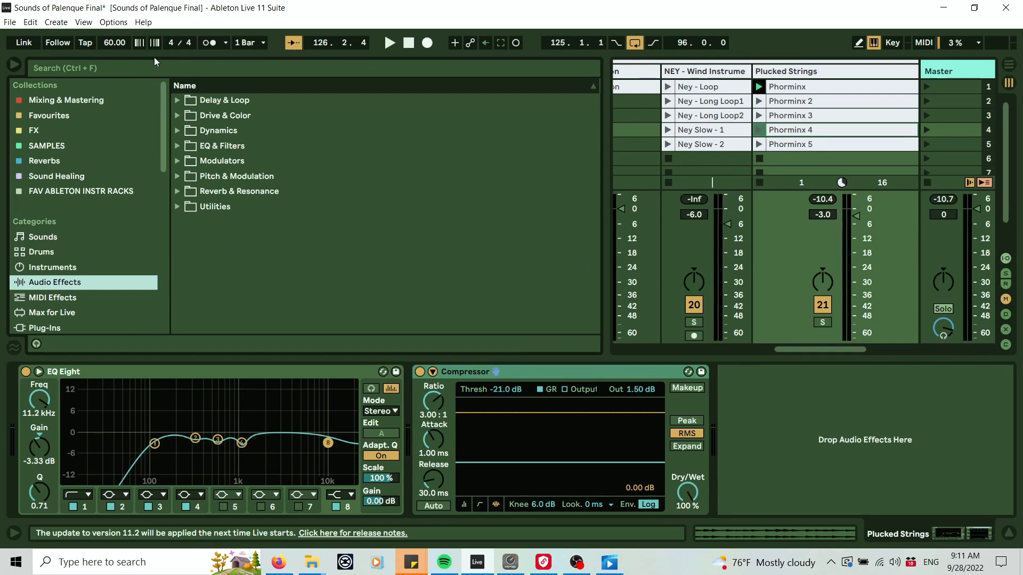
{"action": "left_click", "coordinate": [178, 206]}
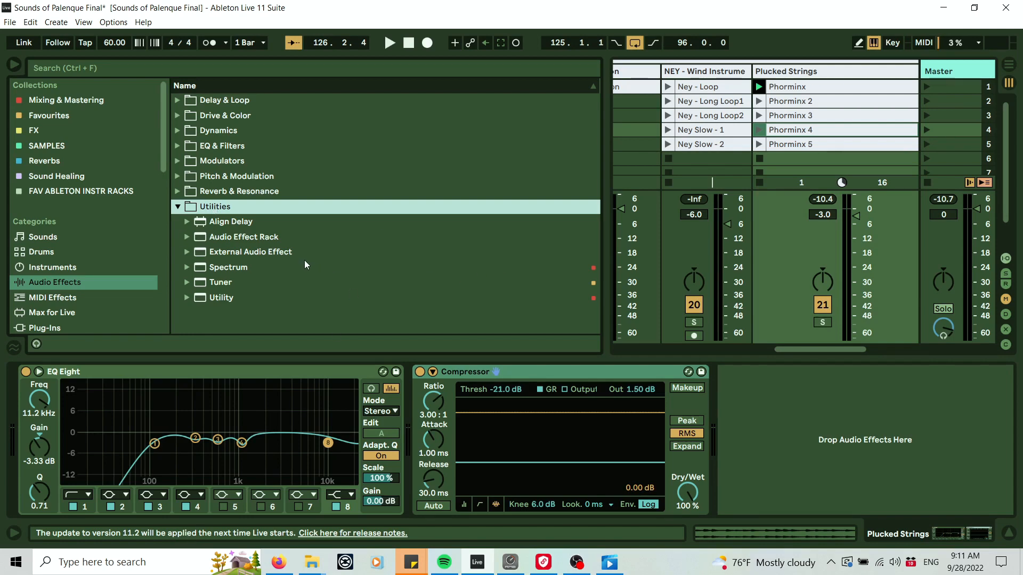
{"action": "left_click", "coordinate": [250, 237]}
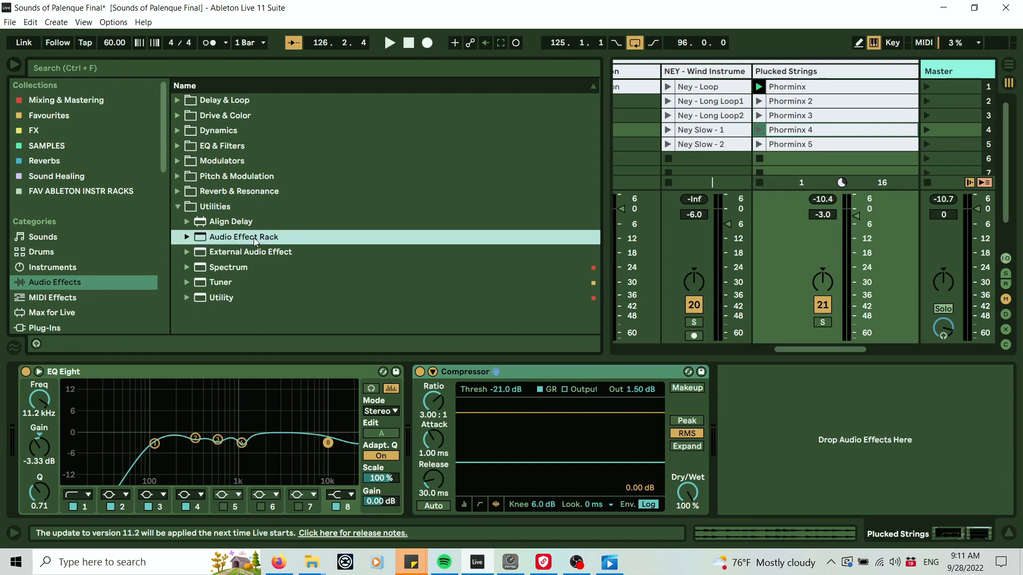
{"action": "mouse_move", "coordinate": [228, 247]}
{"action": "left_mouse_down"}
{"action": "mouse_move", "coordinate": [51, 403]}
{"action": "mouse_move", "coordinate": [16, 410]}
{"action": "left_mouse_up"}
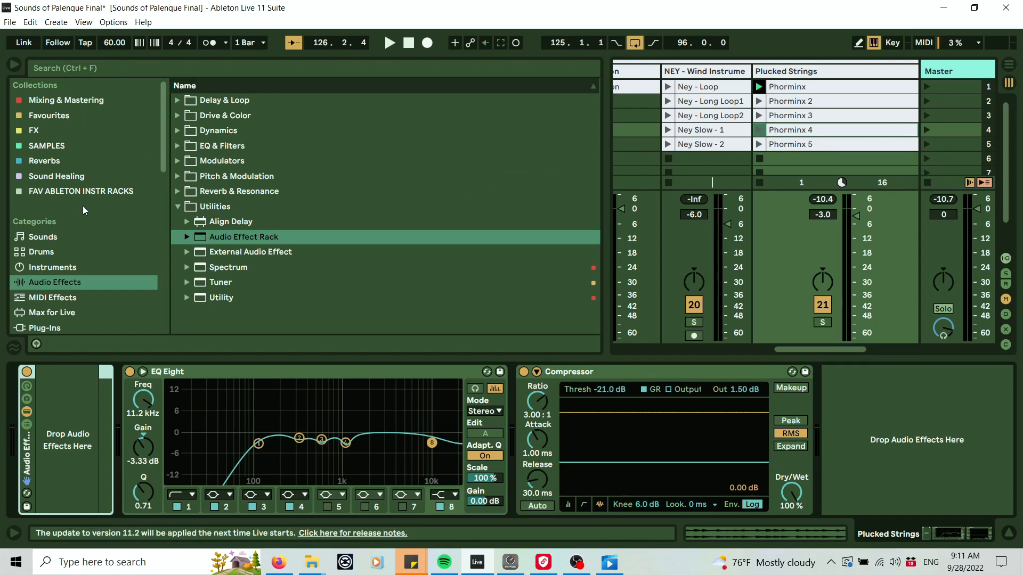
Place a Channel EQ from EQ & Filters inside the new Audio Effect Rack.
{"action": "left_click", "coordinate": [178, 207]}
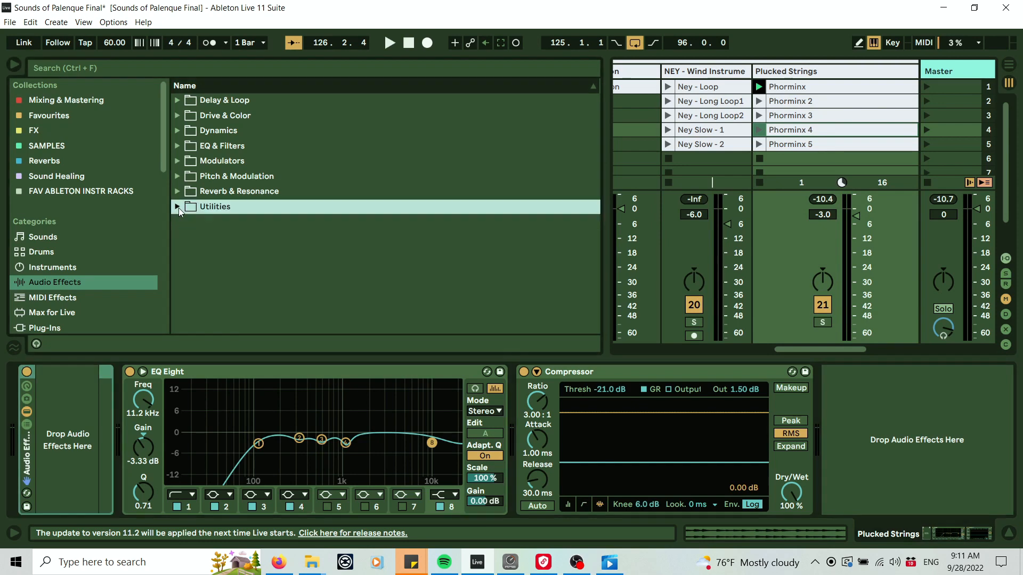
{"action": "left_click", "coordinate": [178, 146]}
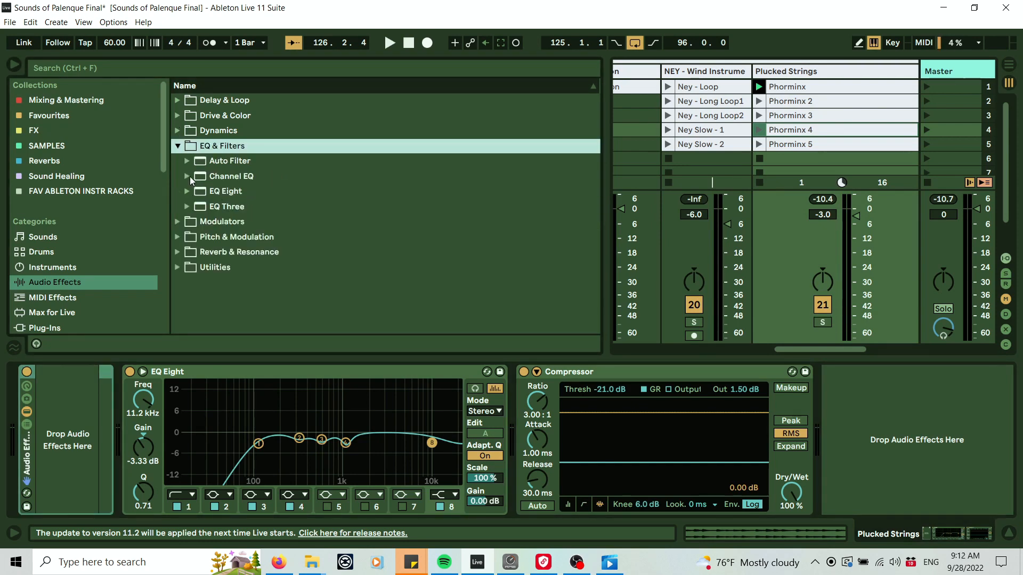
{"action": "left_click", "coordinate": [186, 176]}
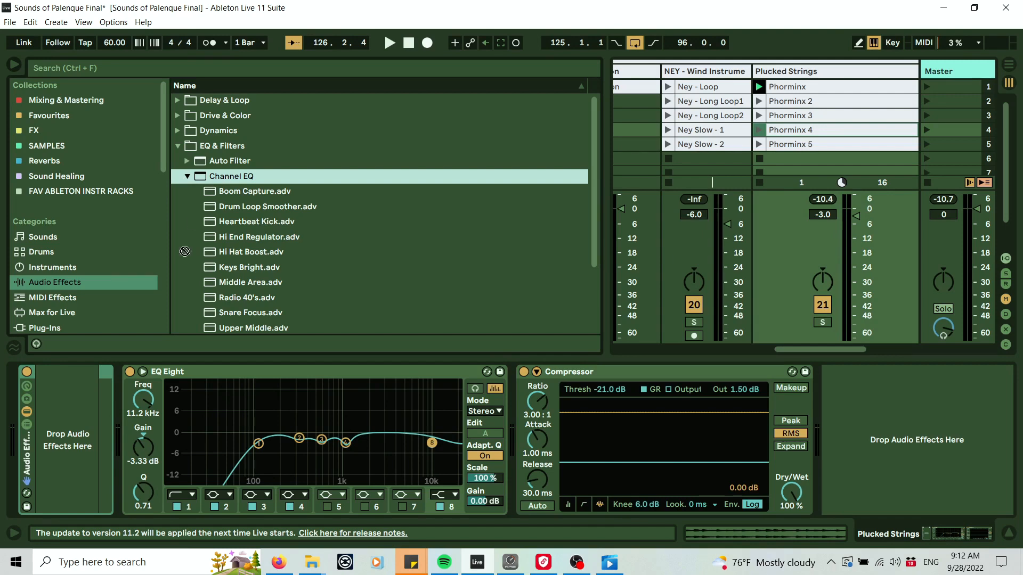
{"action": "left_click_drag", "start_coordinate": [184, 252], "coordinate": [70, 396]}
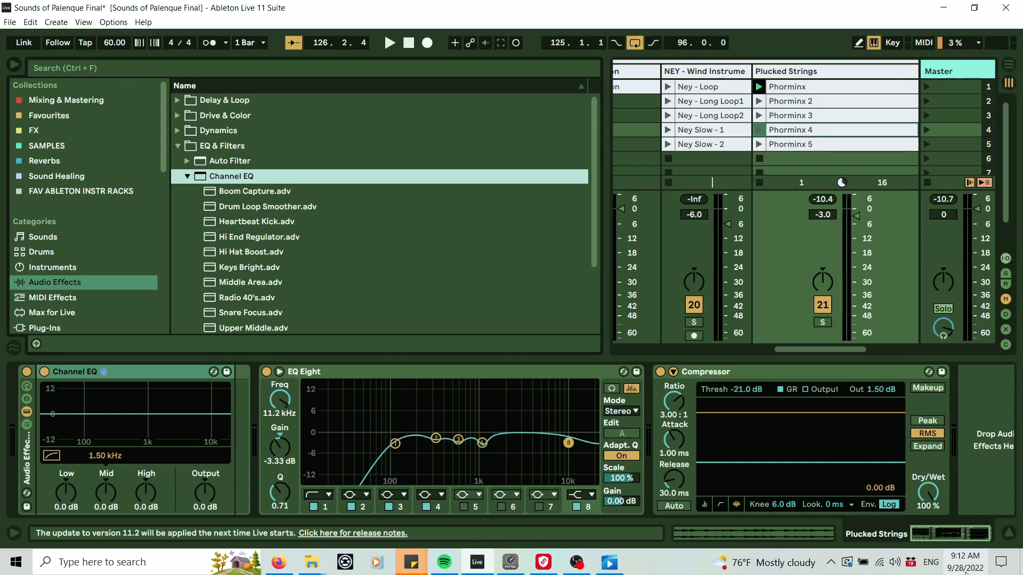
Resume playback to audition the Plucked Strings chain with the Channel EQ.
{"action": "left_click", "coordinate": [953, 536]}
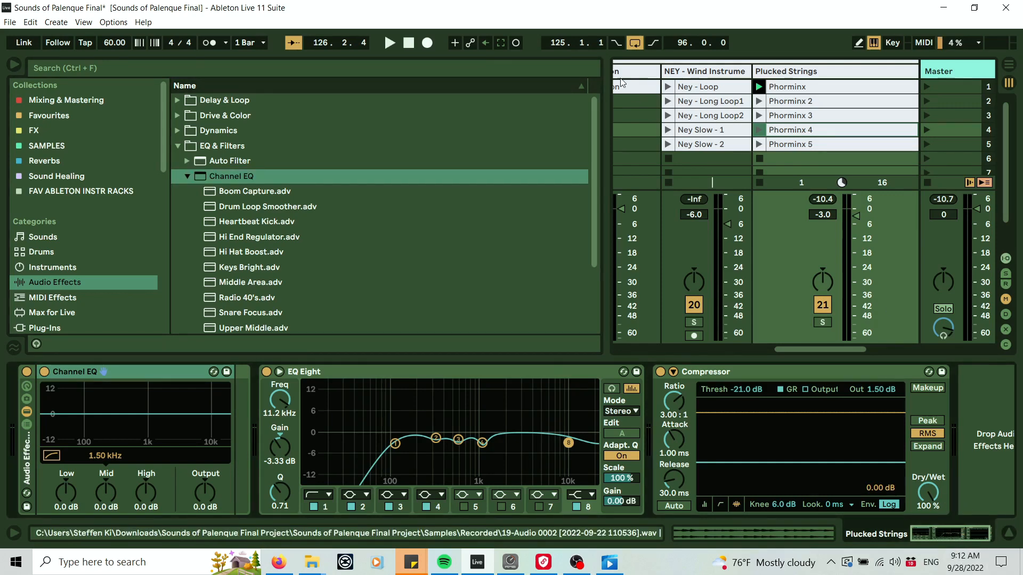
{"action": "left_click", "coordinate": [387, 45]}
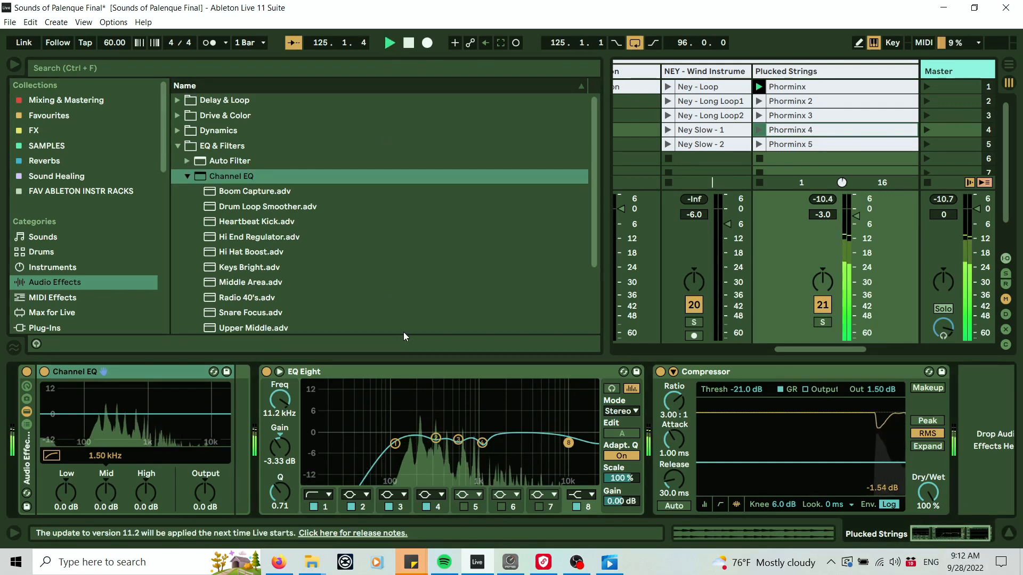
{"action": "mouse_move", "coordinate": [147, 491]}
{"action": "left_mouse_down"}
{"action": "mouse_move", "coordinate": [146, 534]}
{"action": "mouse_move", "coordinate": [147, 448]}
{"action": "mouse_move", "coordinate": [147, 542]}
{"action": "mouse_move", "coordinate": [145, 485]}
{"action": "left_mouse_up"}
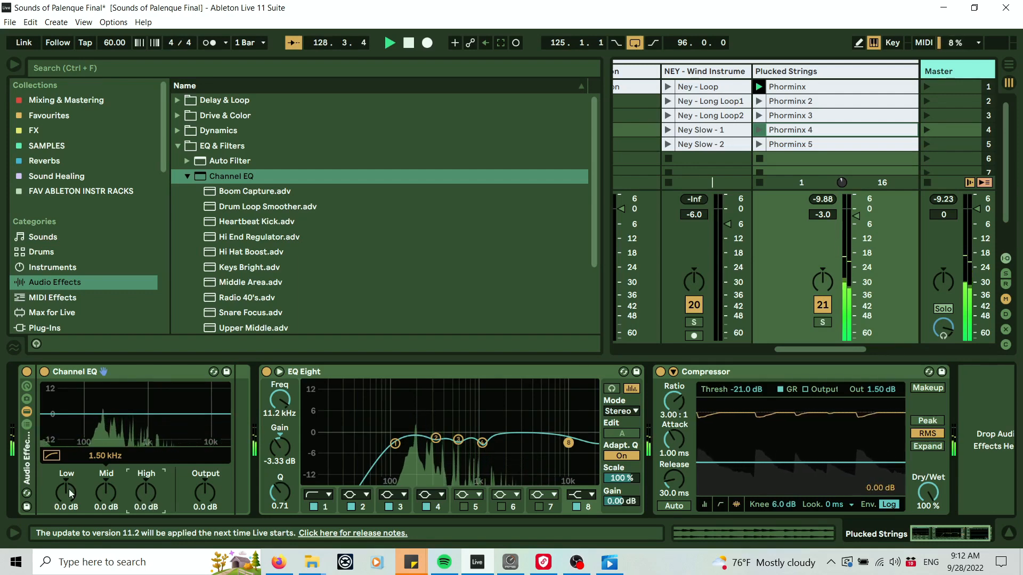
{"action": "mouse_move", "coordinate": [69, 489]}
{"action": "left_mouse_down"}
{"action": "mouse_move", "coordinate": [68, 533]}
{"action": "mouse_move", "coordinate": [69, 478]}
{"action": "mouse_move", "coordinate": [69, 489]}
{"action": "left_mouse_up"}
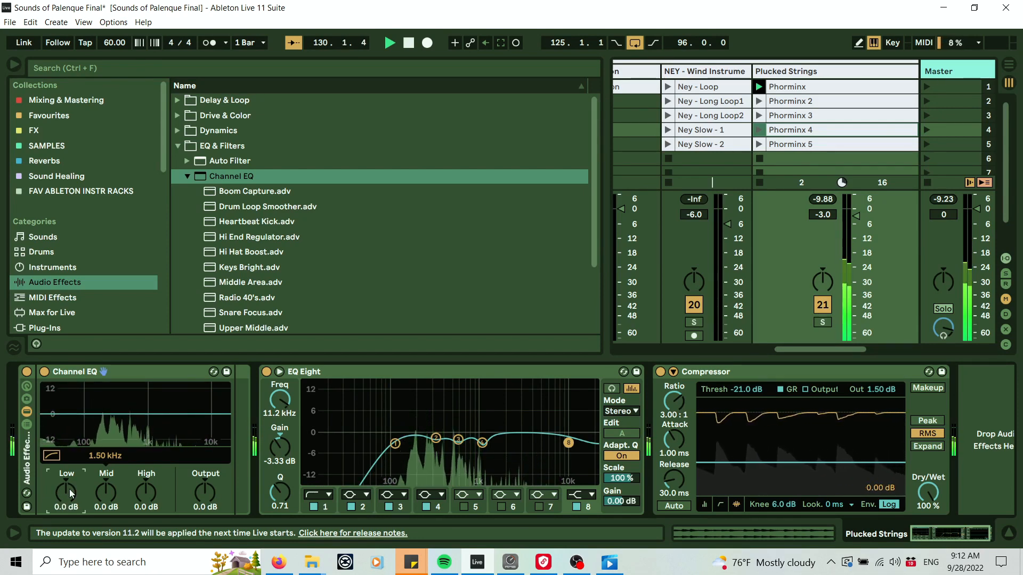
Sweep the Channel EQ's High gain up to 8.6 dB and down to -6.1 dB, then reset it to 0 dB.
{"action": "mouse_move", "coordinate": [142, 490]}
{"action": "left_mouse_down"}
{"action": "mouse_move", "coordinate": [142, 503]}
{"action": "mouse_move", "coordinate": [142, 470]}
{"action": "left_mouse_up"}
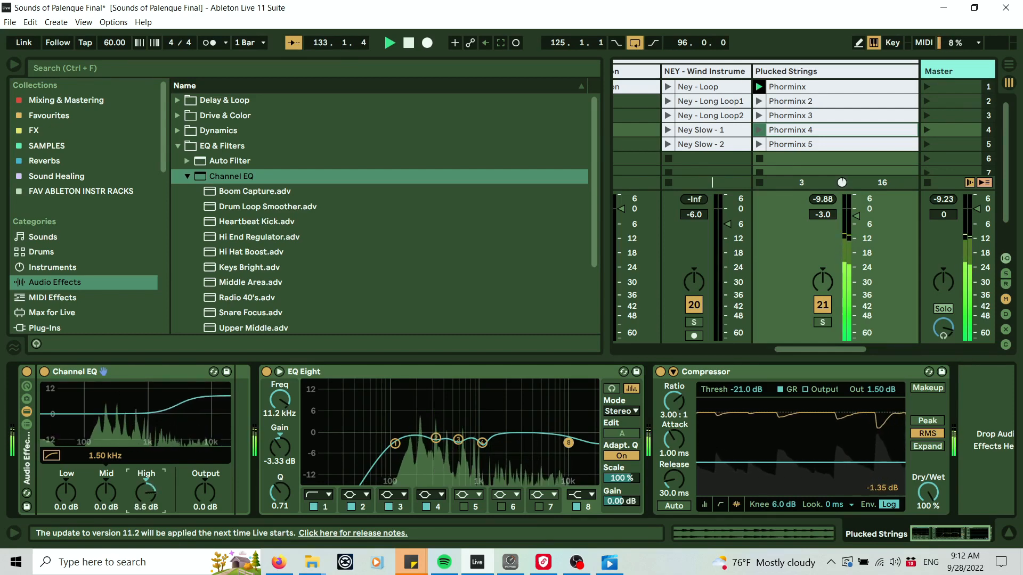
{"action": "left_click_drag", "start_coordinate": [145, 491], "coordinate": [146, 521]}
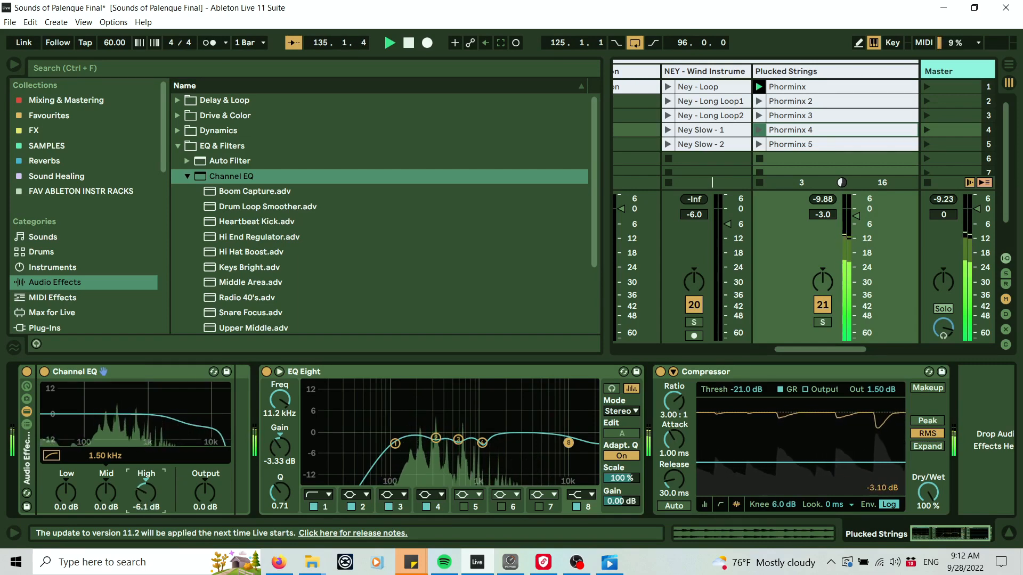
{"action": "double_click", "coordinate": [148, 496]}
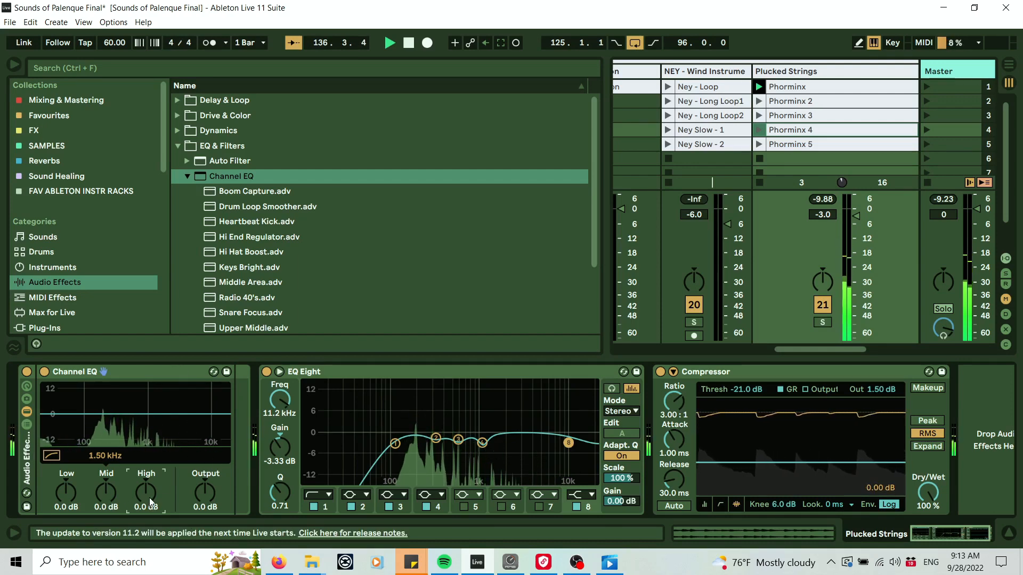
Show the Audio Effect Rack's macro controls.
{"action": "mouse_move", "coordinate": [147, 495]}
{"action": "left_mouse_down"}
{"action": "mouse_move", "coordinate": [147, 462]}
{"action": "mouse_move", "coordinate": [150, 495]}
{"action": "left_mouse_up"}
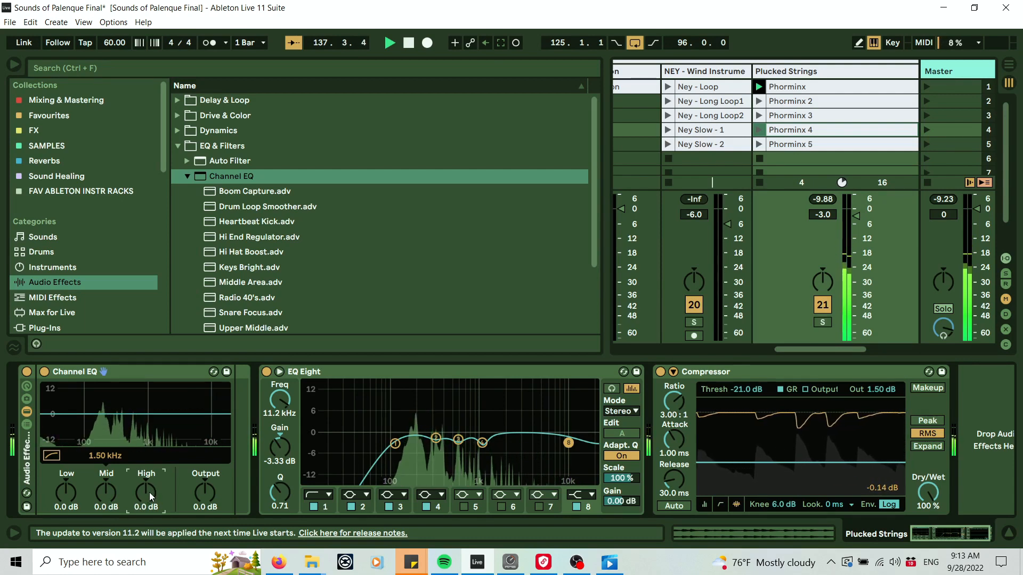
{"action": "left_click", "coordinate": [27, 387]}
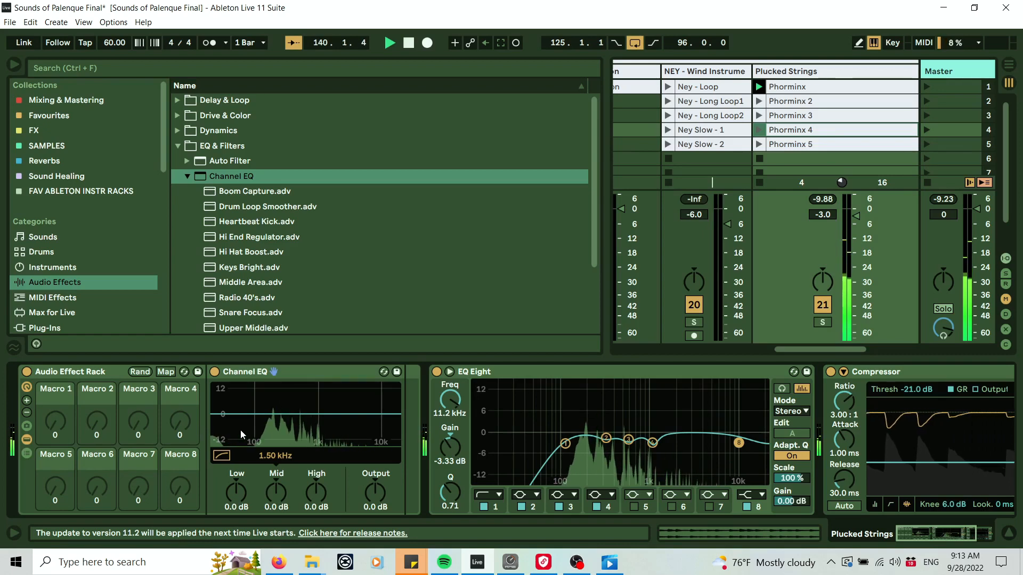
Stop playback and map the Channel EQ's High gain knob to Macro 1 of the Audio Effect Rack.
{"action": "key", "text": "space"}
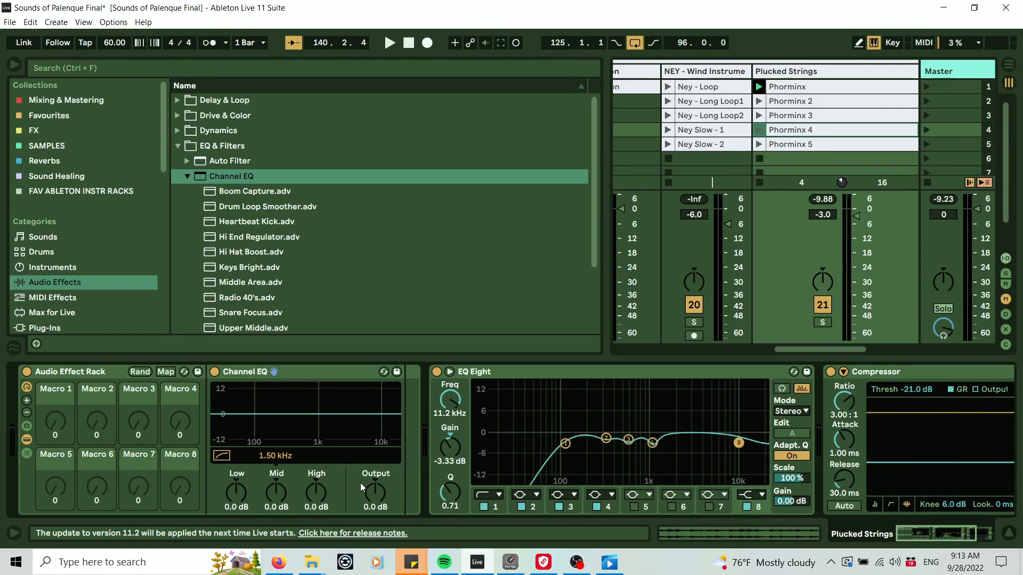
{"action": "left_click", "coordinate": [108, 370]}
{"action": "left_click_drag", "start_coordinate": [310, 493], "coordinate": [310, 458]}
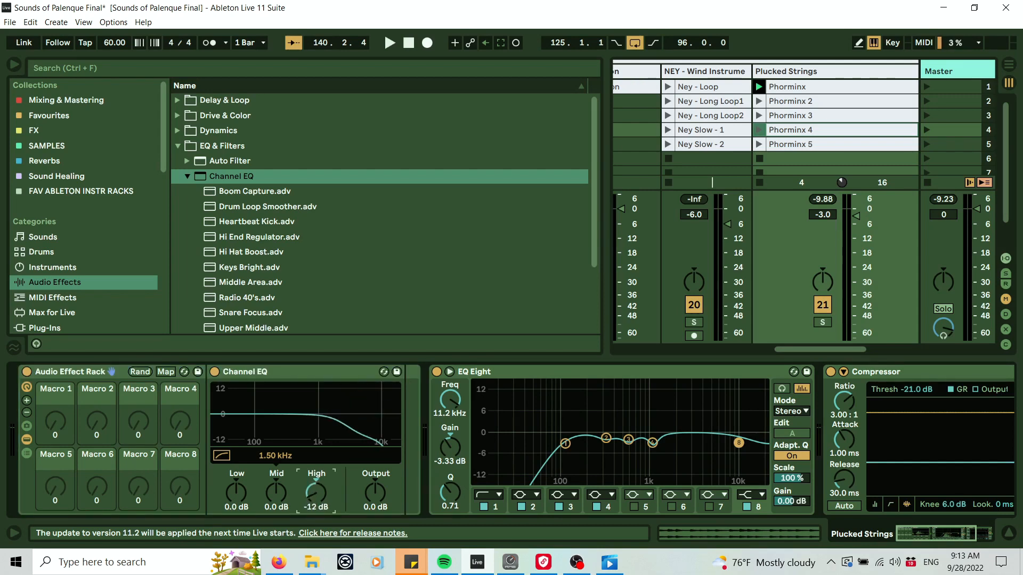
{"action": "right_click", "coordinate": [314, 490]}
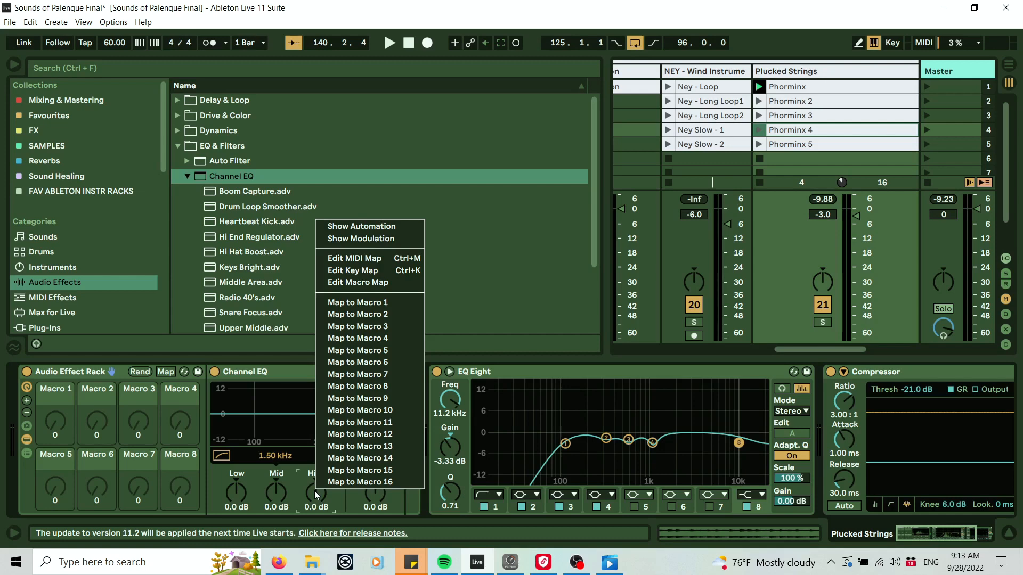
{"action": "left_click", "coordinate": [364, 302]}
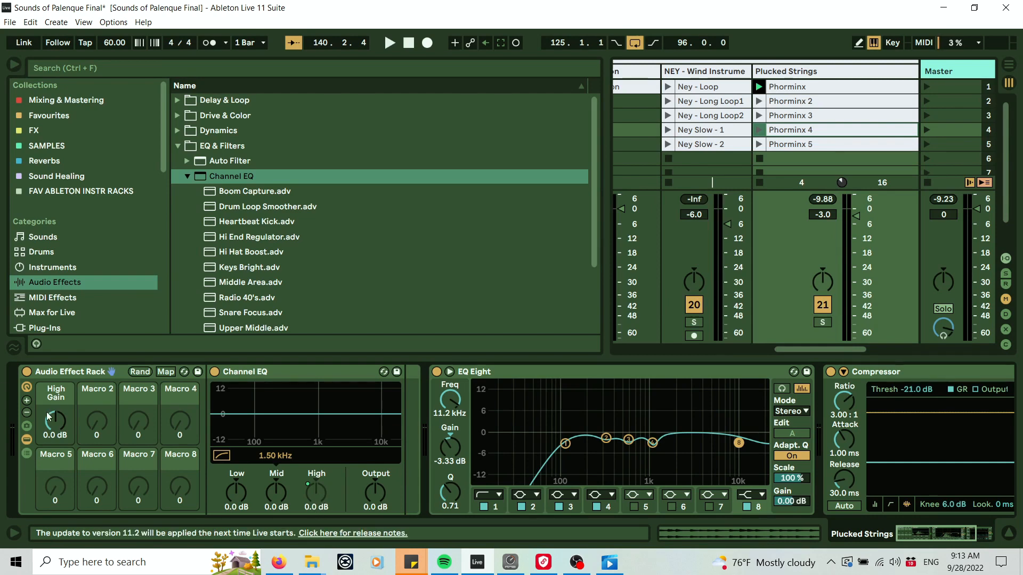
Resume playback and rename Macro 1 as High Shelf.
{"action": "key", "text": "space"}
{"action": "mouse_move", "coordinate": [41, 407]}
{"action": "left_mouse_down"}
{"action": "mouse_move", "coordinate": [40, 373]}
{"action": "mouse_move", "coordinate": [40, 421]}
{"action": "mouse_move", "coordinate": [40, 407]}
{"action": "left_mouse_up"}
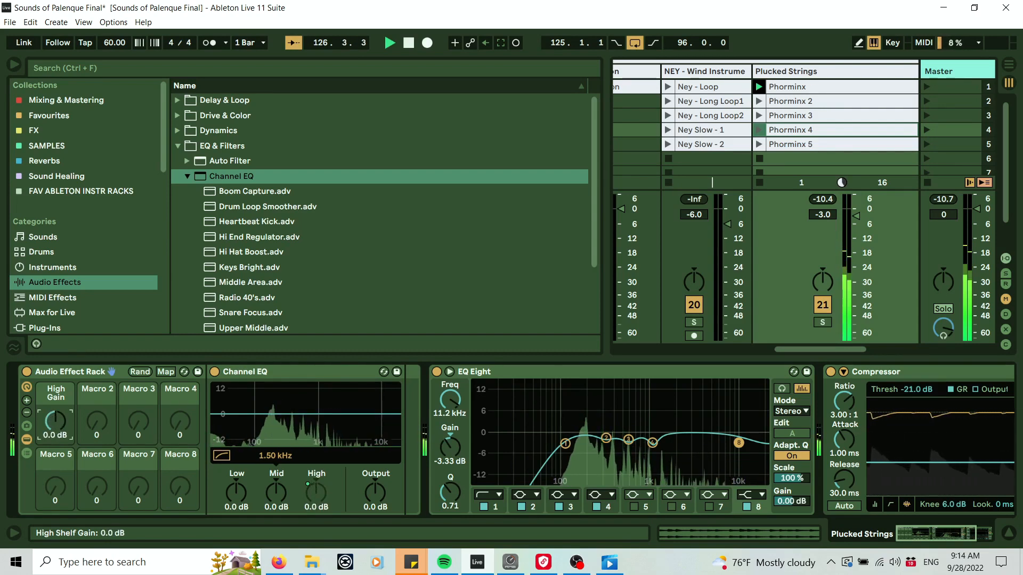
{"action": "right_click", "coordinate": [59, 395]}
{"action": "left_click", "coordinate": [126, 264]}
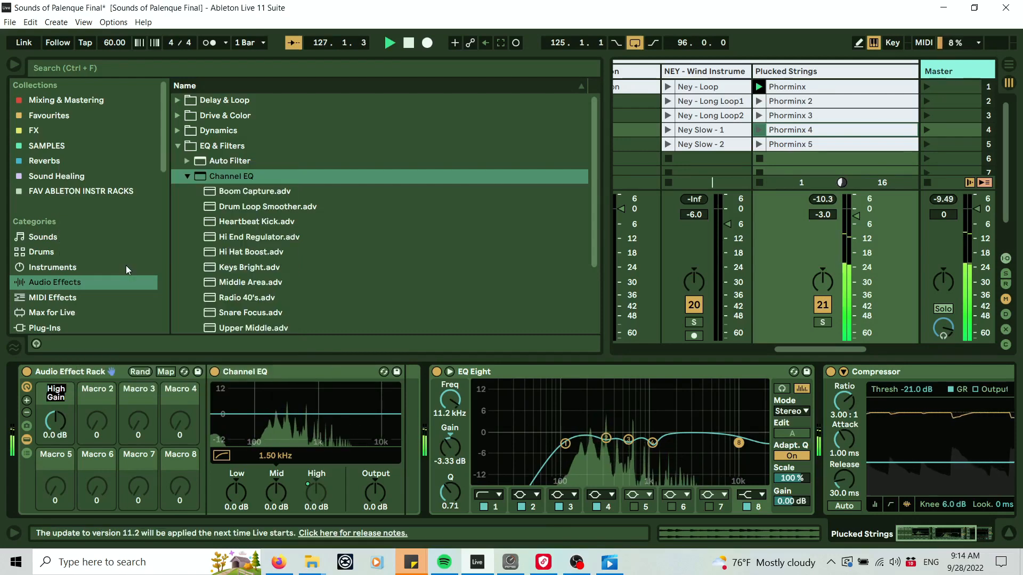
{"action": "type", "text": "High"}
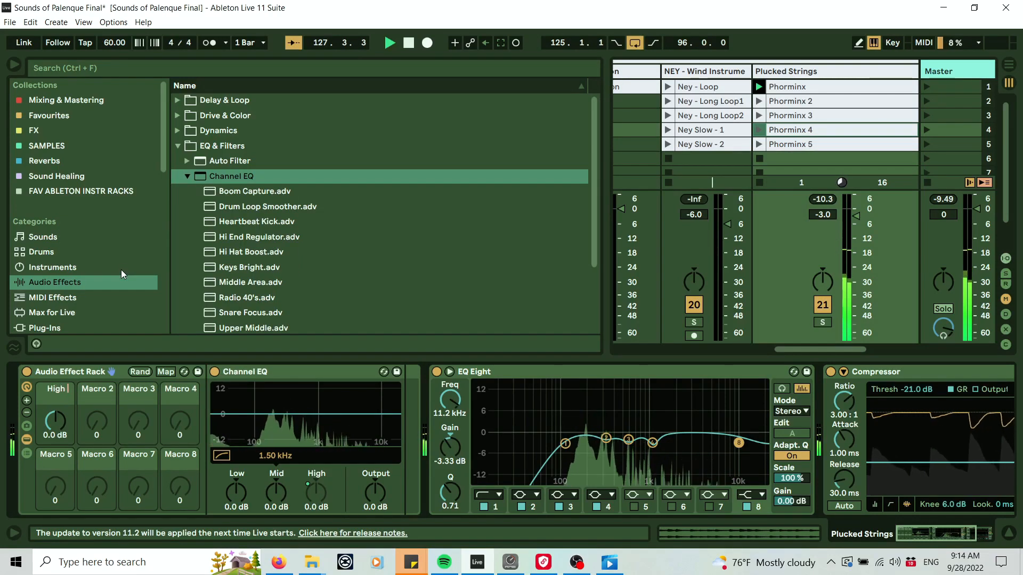
{"action": "type", "text": " Shelf"}
{"action": "key", "text": "Return"}
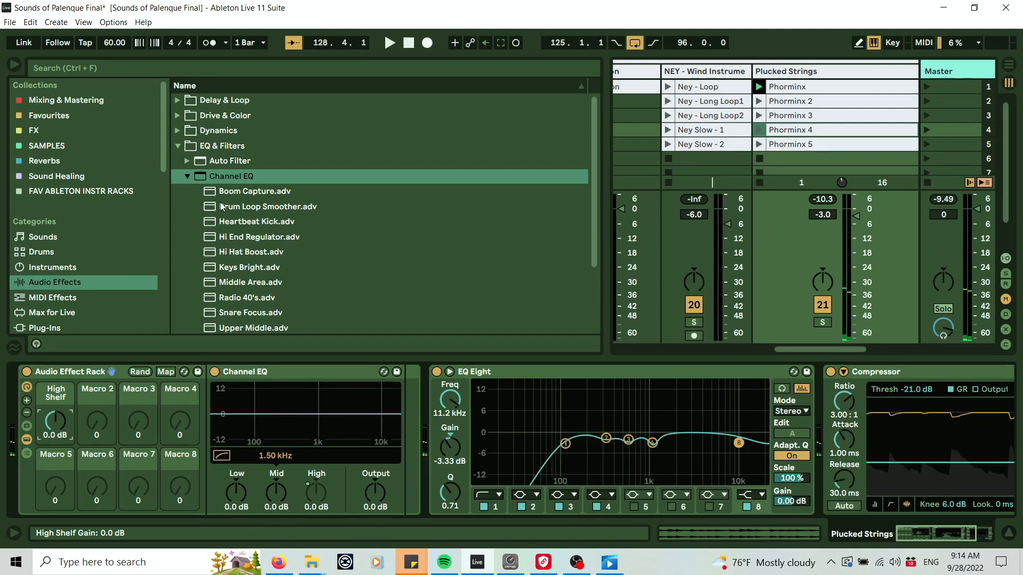
Insert an Auto Filter from the EQ & Filters folder into the rack after the Channel EQ.
{"action": "left_click", "coordinate": [186, 162]}
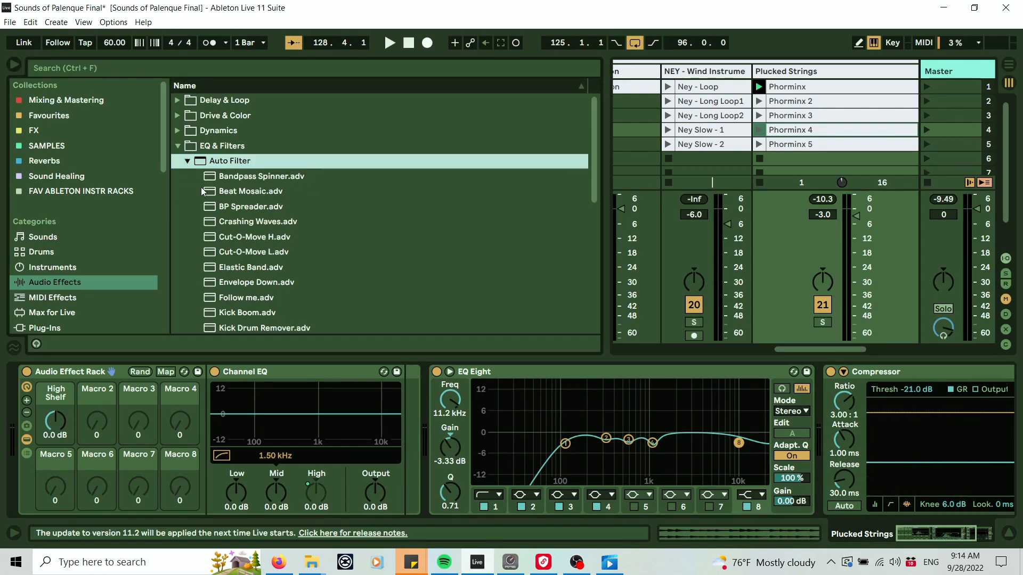
{"action": "left_click_drag", "start_coordinate": [293, 247], "coordinate": [443, 401]}
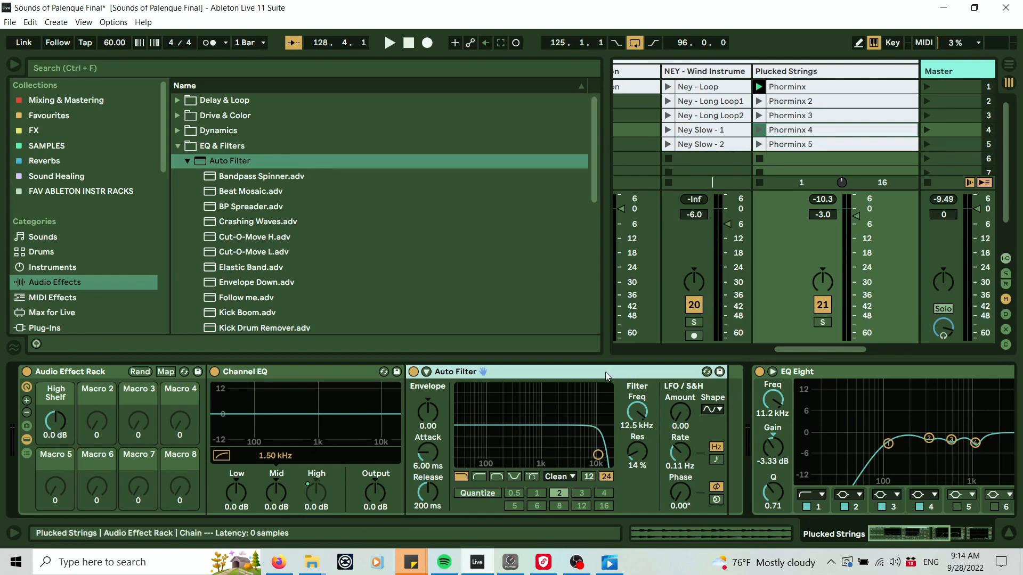
Set the Auto Filter's frequency to 19.9 kHz and map it to Macro 2.
{"action": "left_click_drag", "start_coordinate": [637, 425], "coordinate": [637, 468]}
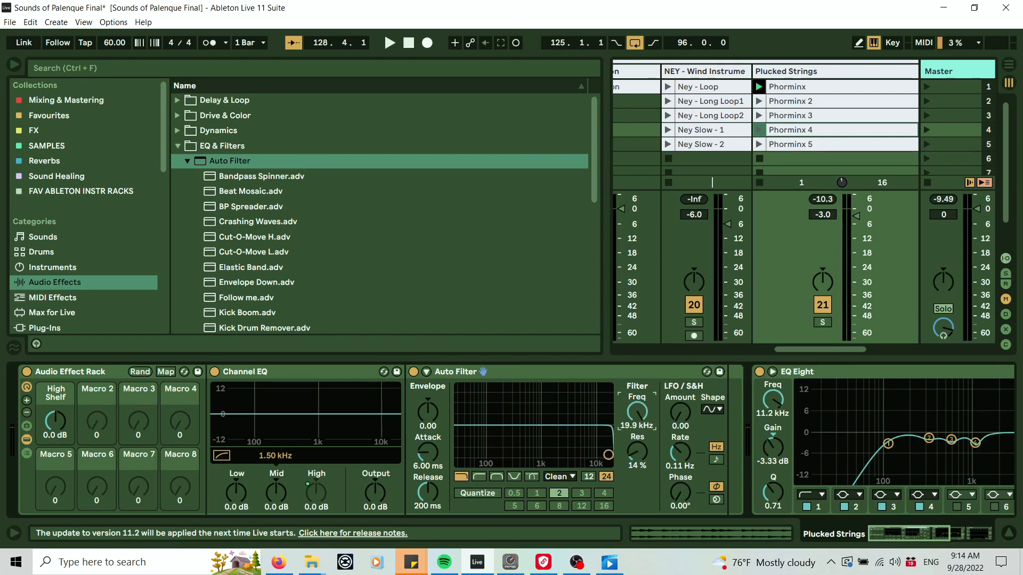
{"action": "right_click", "coordinate": [640, 414]}
{"action": "left_click", "coordinate": [666, 233]}
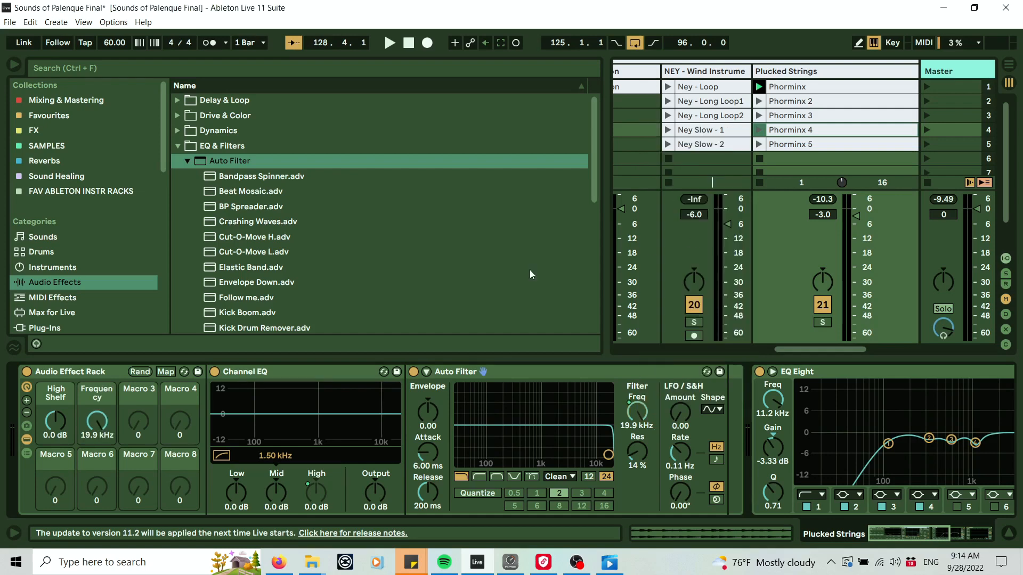
Rename Macro 2 as Filter.
{"action": "right_click", "coordinate": [104, 395]}
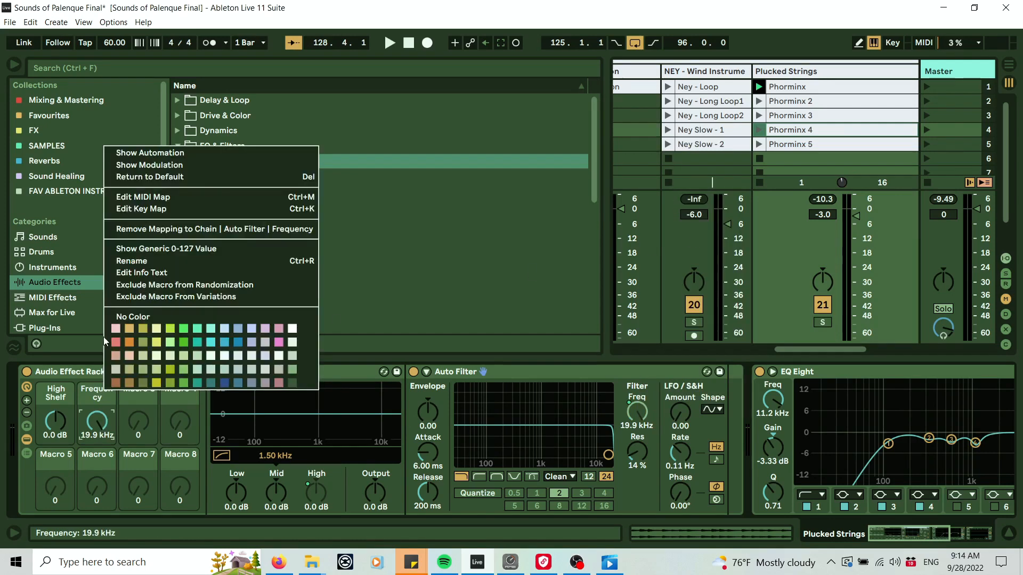
{"action": "left_click", "coordinate": [133, 261]}
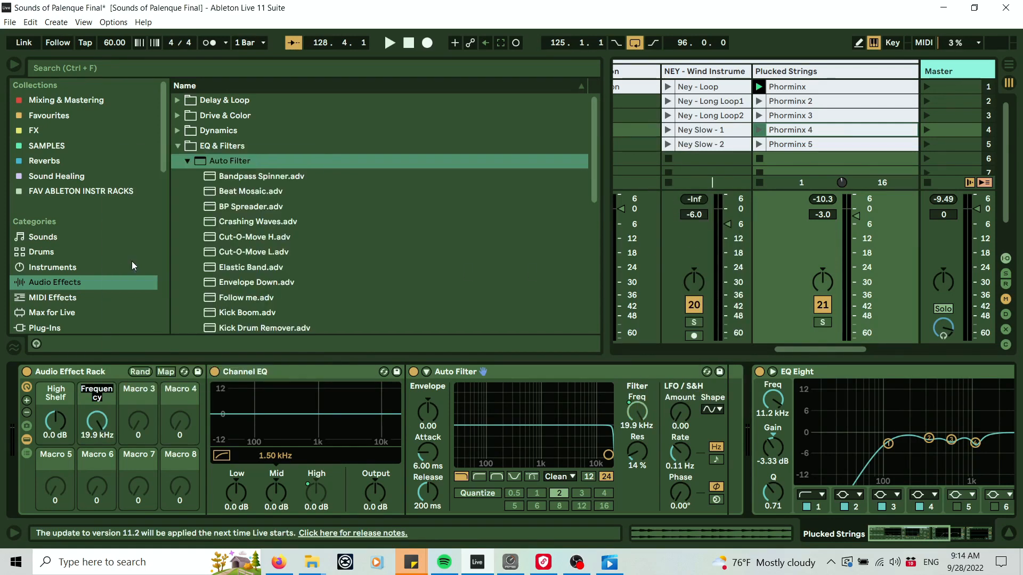
{"action": "type", "text": "Filter"}
{"action": "key", "text": "Return"}
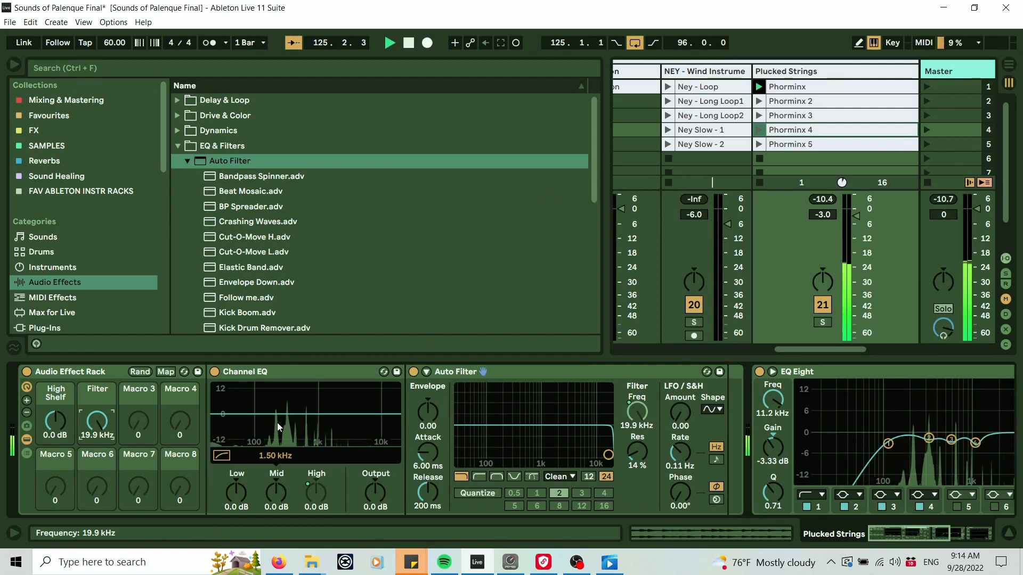
Sweep the Filter macro between about 4.37 kHz and 19.9 kHz while setting the Auto Filter's resonance to 24%.
{"action": "left_click_drag", "start_coordinate": [94, 422], "coordinate": [95, 443]}
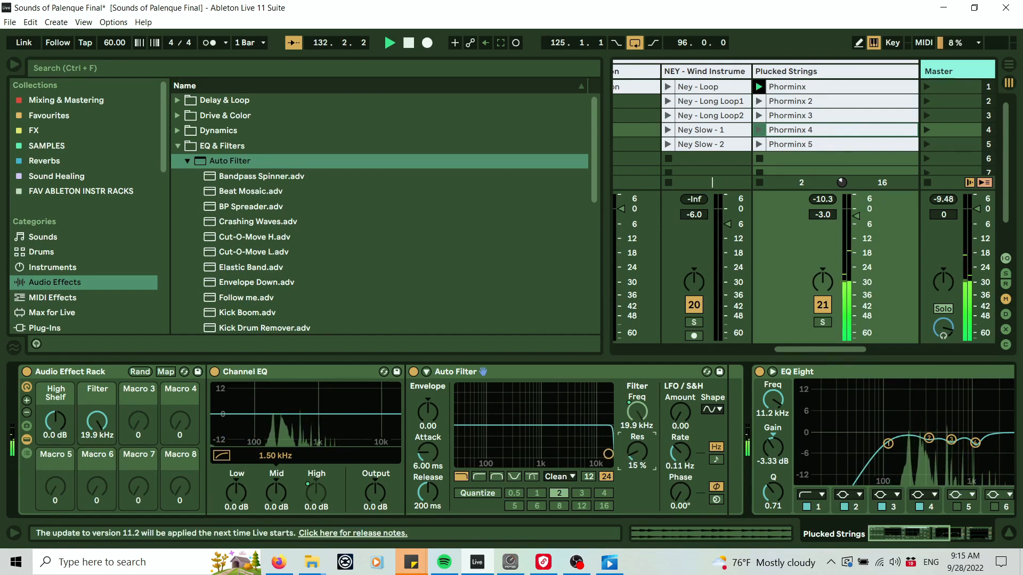
{"action": "left_click_drag", "start_coordinate": [637, 452], "coordinate": [637, 447]}
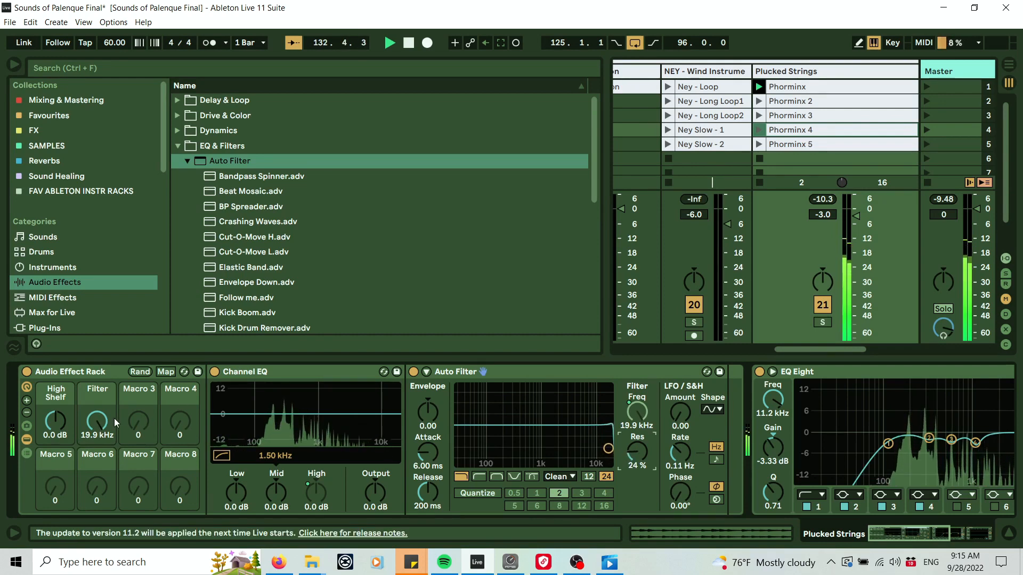
{"action": "left_click_drag", "start_coordinate": [97, 422], "coordinate": [97, 452]}
{"action": "left_click_drag", "start_coordinate": [636, 453], "coordinate": [636, 447]}
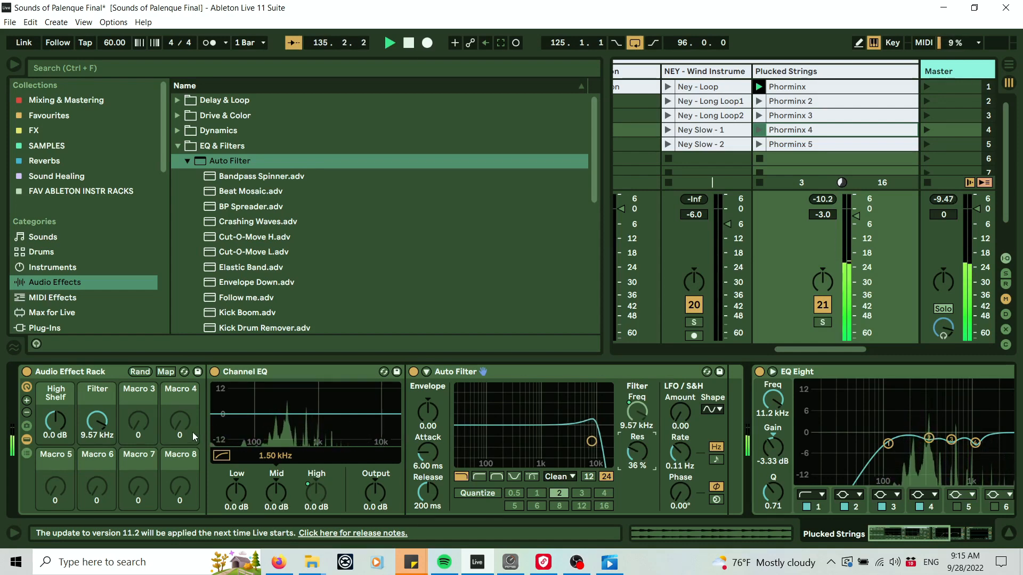
{"action": "mouse_move", "coordinate": [97, 421]}
{"action": "left_mouse_down"}
{"action": "mouse_move", "coordinate": [97, 454]}
{"action": "mouse_move", "coordinate": [97, 421]}
{"action": "left_mouse_up"}
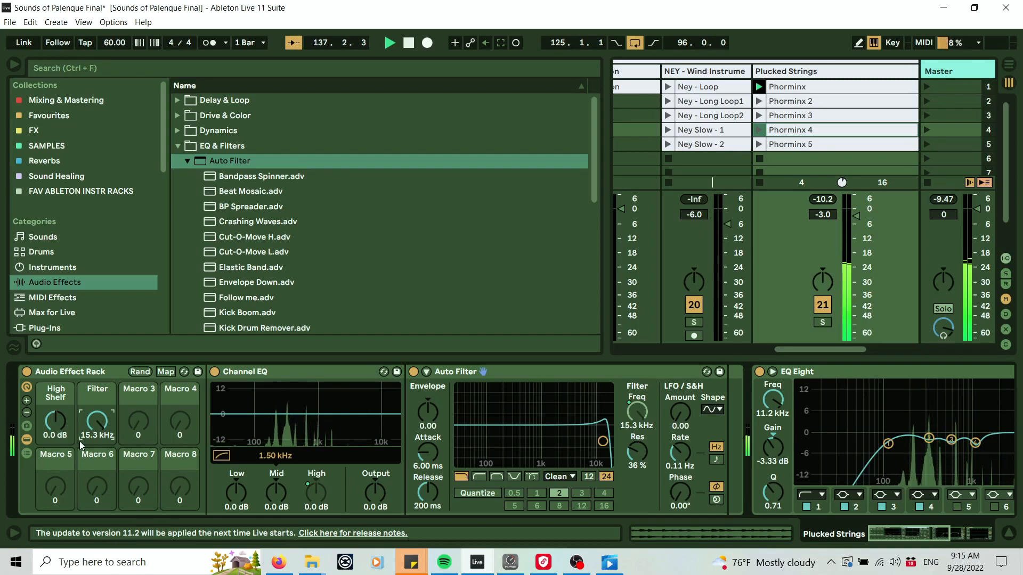
{"action": "mouse_move", "coordinate": [97, 425]}
{"action": "left_mouse_down"}
{"action": "mouse_move", "coordinate": [97, 442]}
{"action": "mouse_move", "coordinate": [97, 432]}
{"action": "left_mouse_up"}
{"action": "left_click_drag", "start_coordinate": [636, 452], "coordinate": [636, 461]}
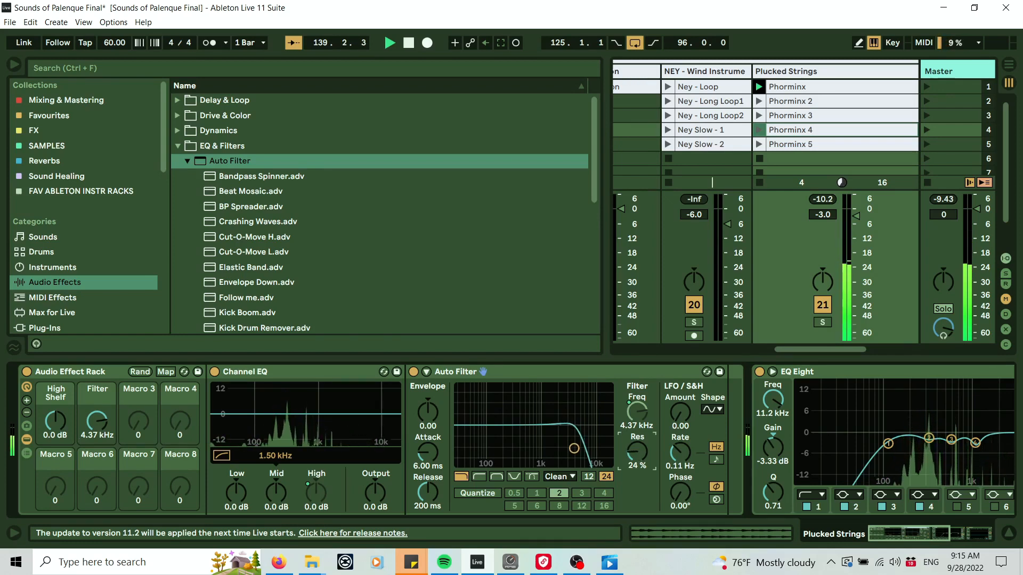
{"action": "mouse_move", "coordinate": [97, 421]}
{"action": "left_mouse_down"}
{"action": "mouse_move", "coordinate": [96, 404]}
{"action": "mouse_move", "coordinate": [97, 445]}
{"action": "mouse_move", "coordinate": [97, 371]}
{"action": "mouse_move", "coordinate": [98, 423]}
{"action": "left_mouse_up"}
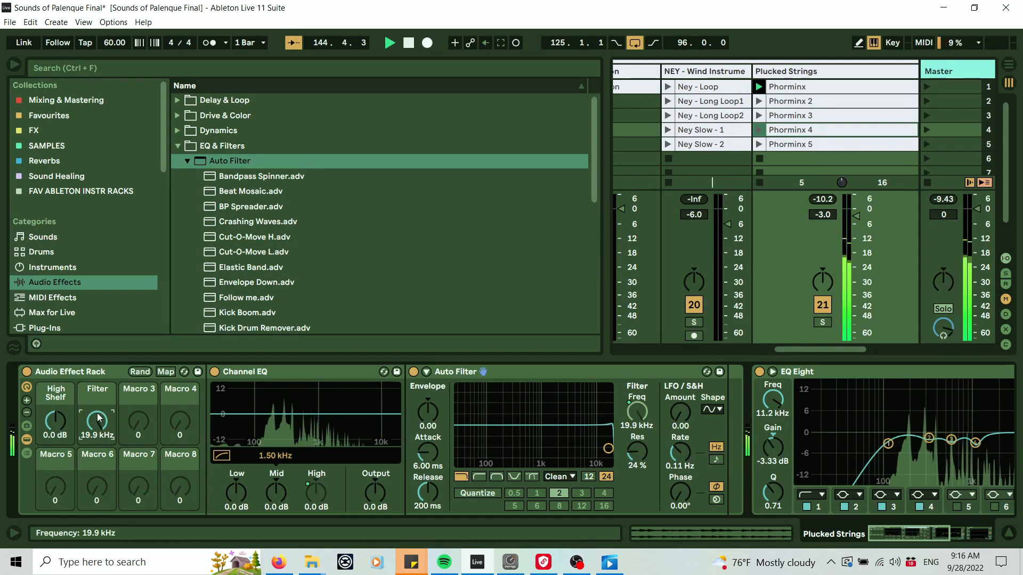
Switch the Auto Filter to high-pass mode and turn the Filter macro down to 26.0 Hz.
{"action": "left_click", "coordinate": [480, 476]}
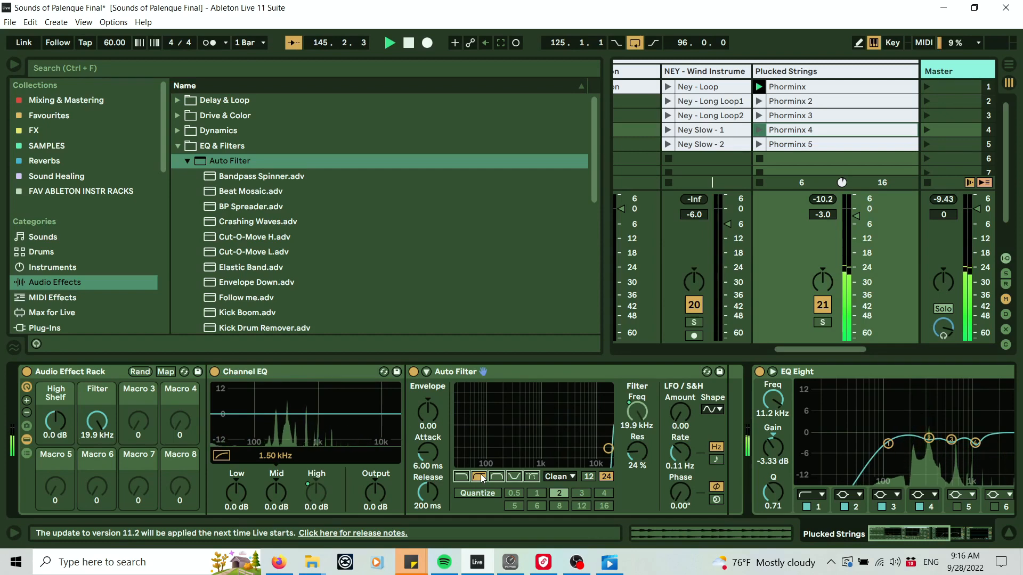
{"action": "left_click_drag", "start_coordinate": [95, 427], "coordinate": [95, 479]}
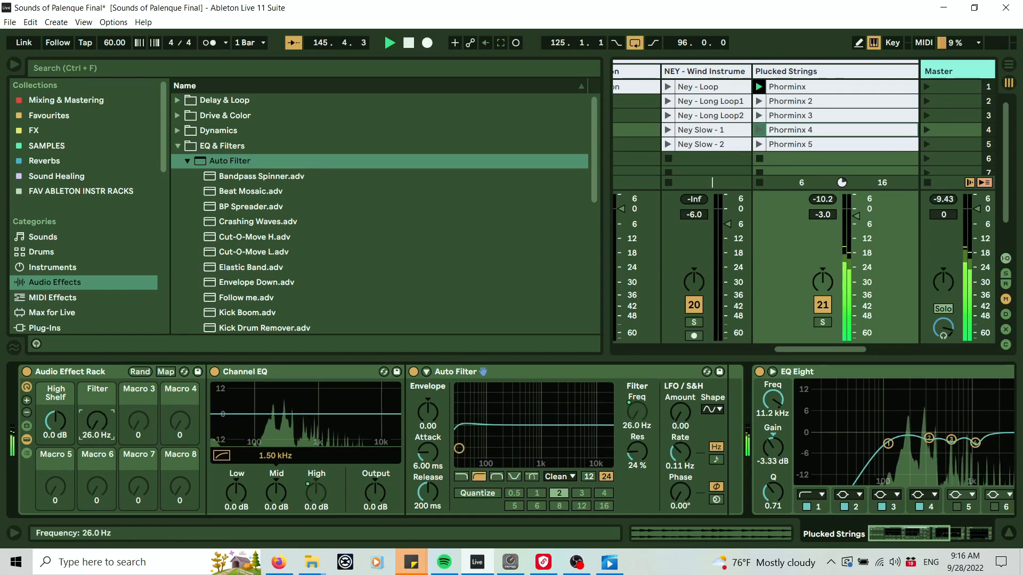
{"action": "mouse_move", "coordinate": [95, 421]}
{"action": "left_mouse_down"}
{"action": "mouse_move", "coordinate": [96, 394]}
{"action": "mouse_move", "coordinate": [99, 416]}
{"action": "left_mouse_up"}
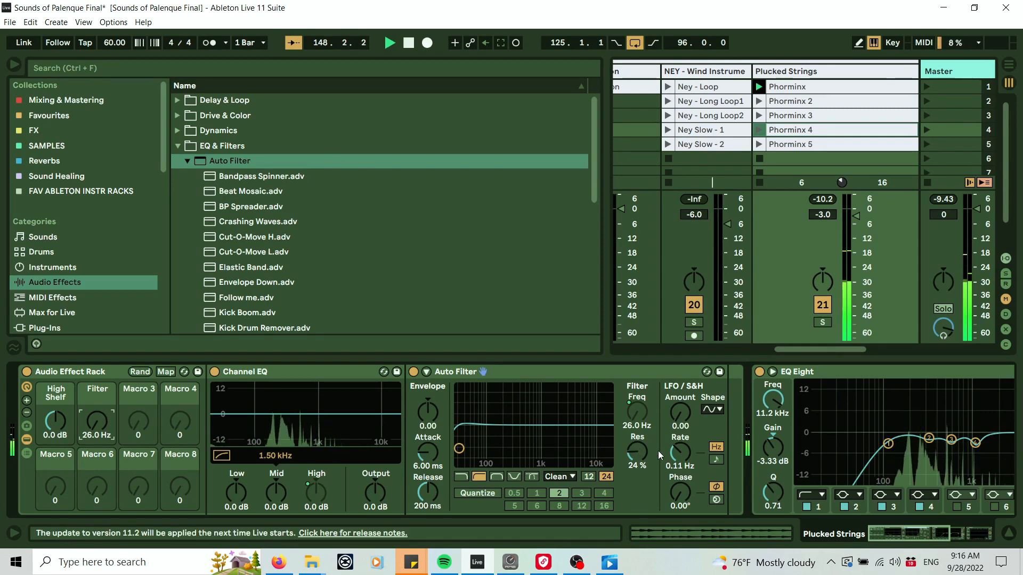
Map the Auto Filter's resonance to the Filter macro as well, and turn the macro to 54.
{"action": "right_click", "coordinate": [642, 450]}
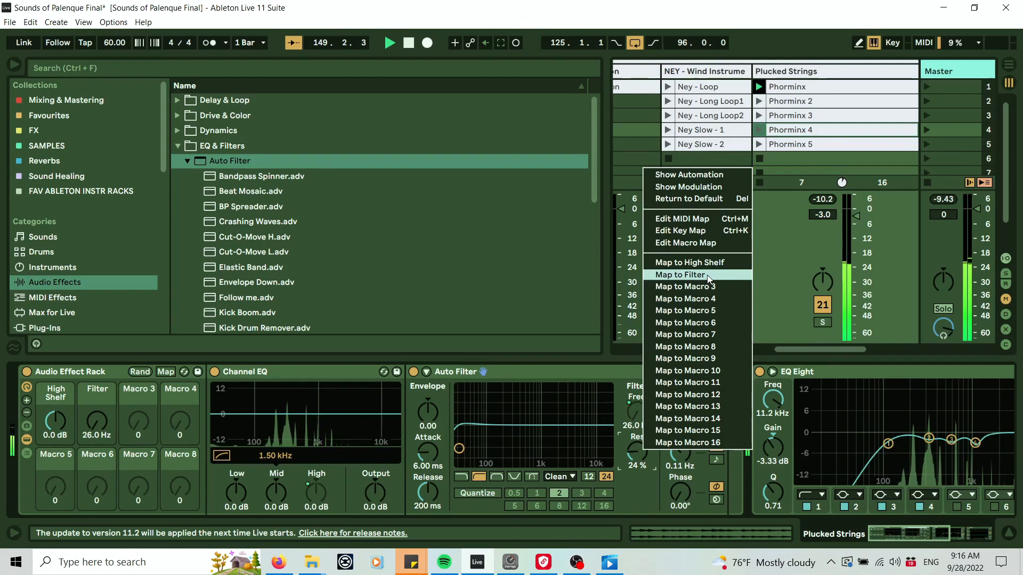
{"action": "left_click", "coordinate": [637, 451]}
{"action": "right_click", "coordinate": [638, 450]}
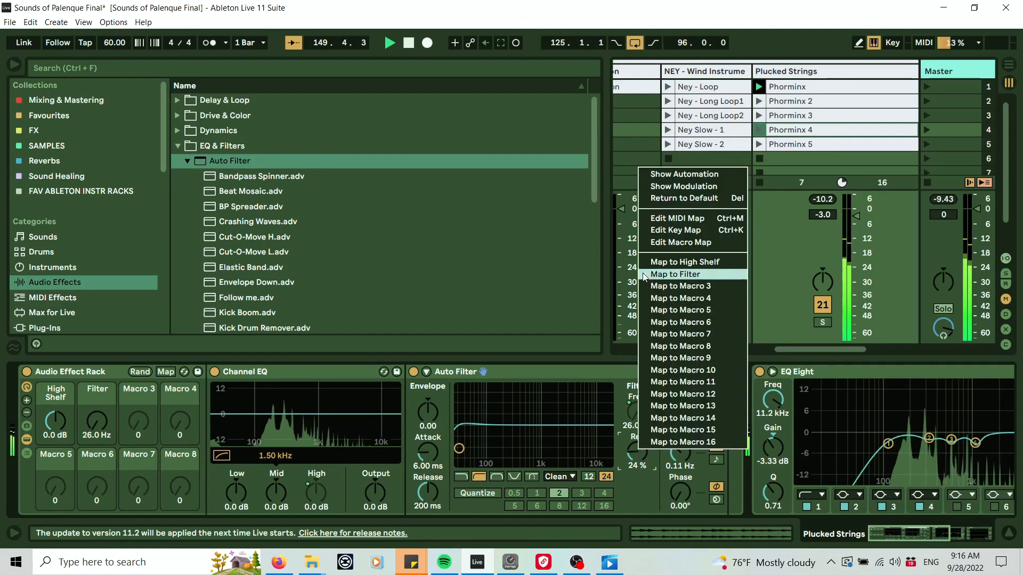
{"action": "left_click", "coordinate": [661, 275]}
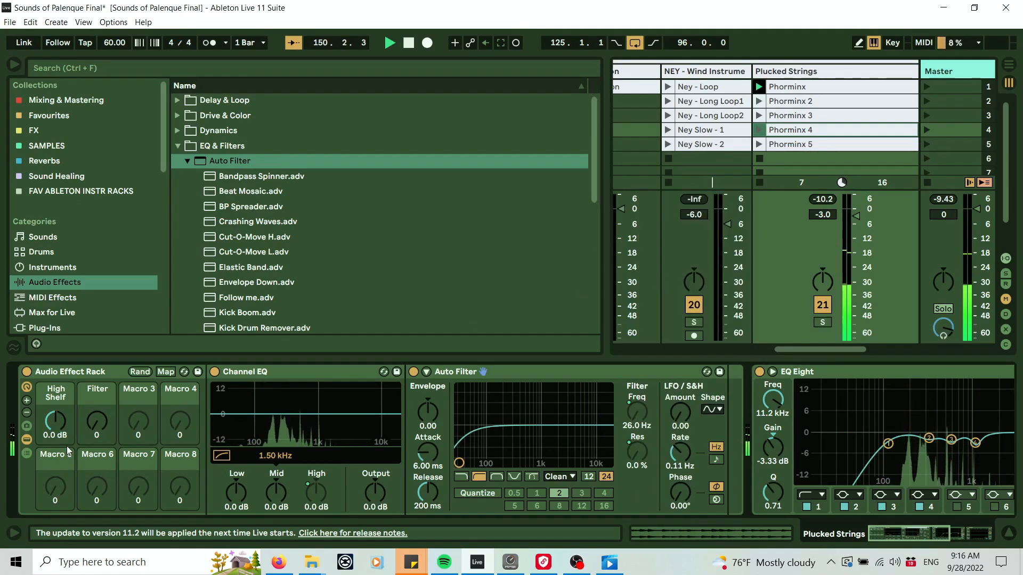
{"action": "left_click_drag", "start_coordinate": [97, 421], "coordinate": [97, 391]}
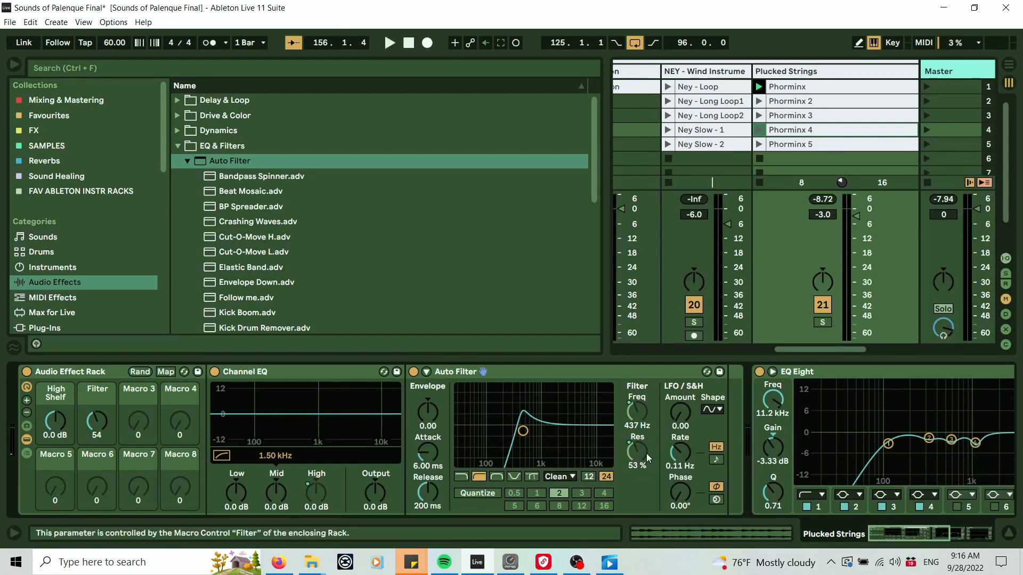
Limit the Filter macro's resonance mapping to a maximum of 60% in the macro mappings.
{"action": "left_click", "coordinate": [167, 373]}
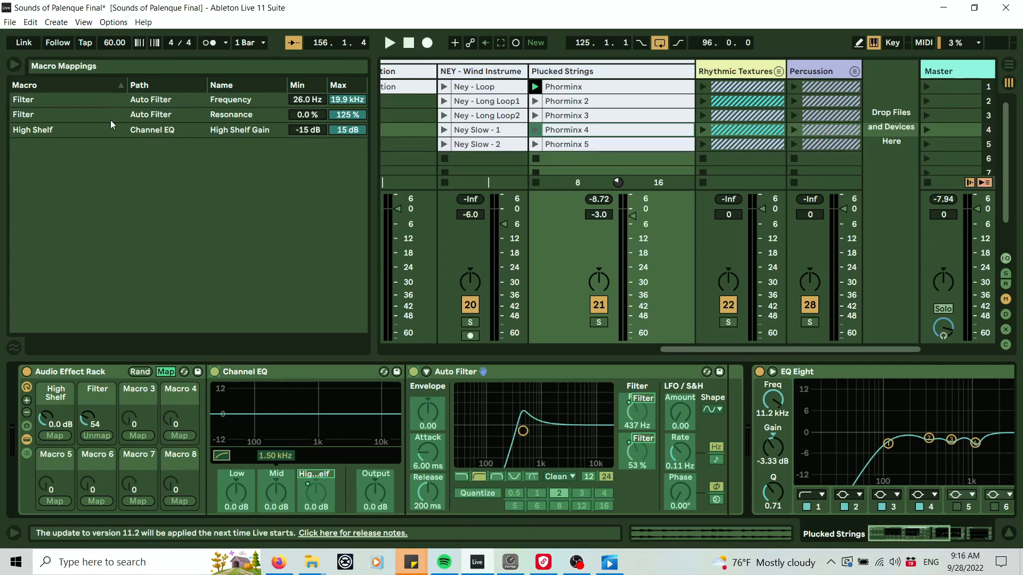
{"action": "left_click", "coordinate": [30, 114]}
{"action": "left_click", "coordinate": [45, 105]}
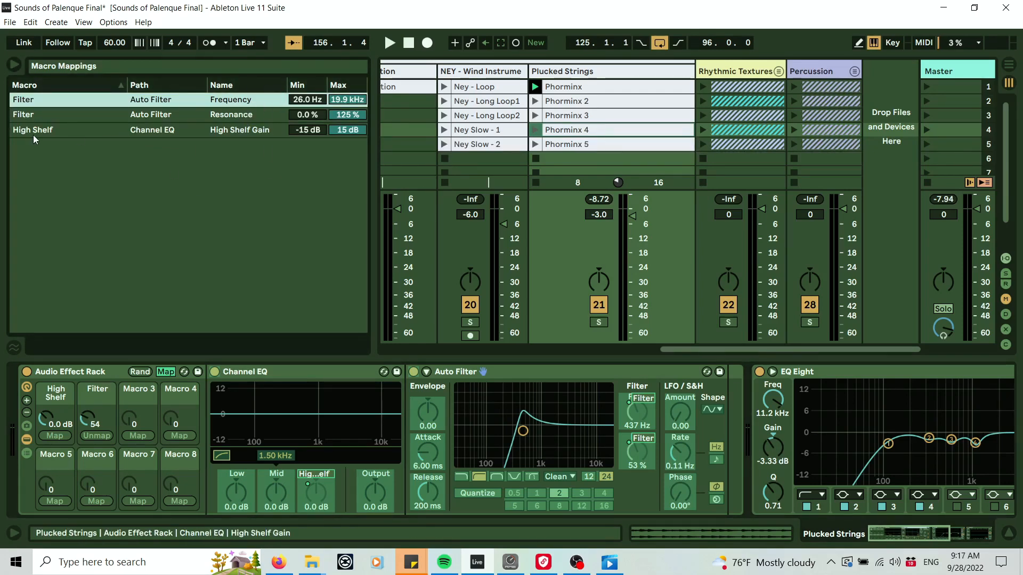
{"action": "left_click", "coordinate": [247, 117]}
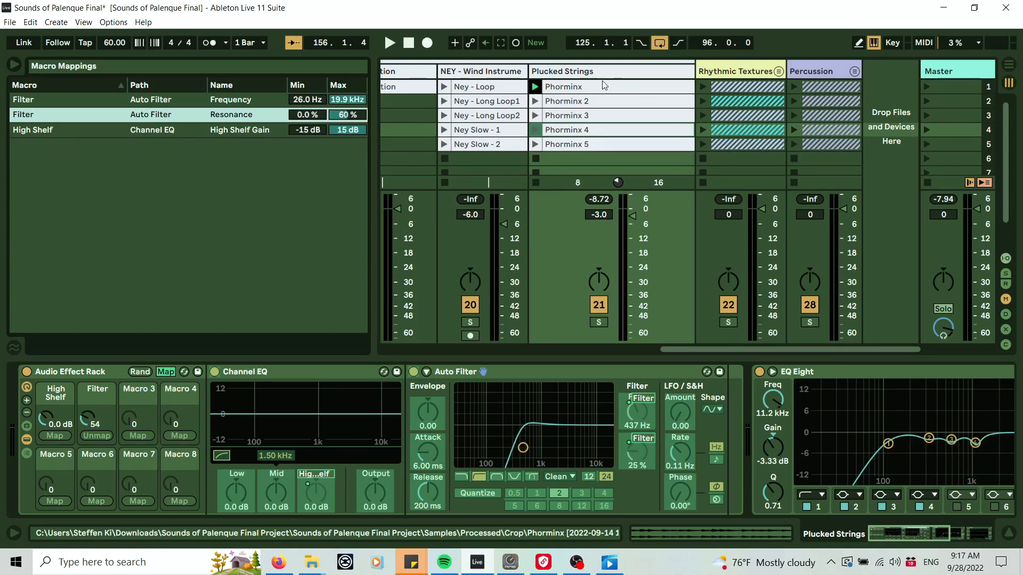
{"action": "left_click", "coordinate": [168, 372]}
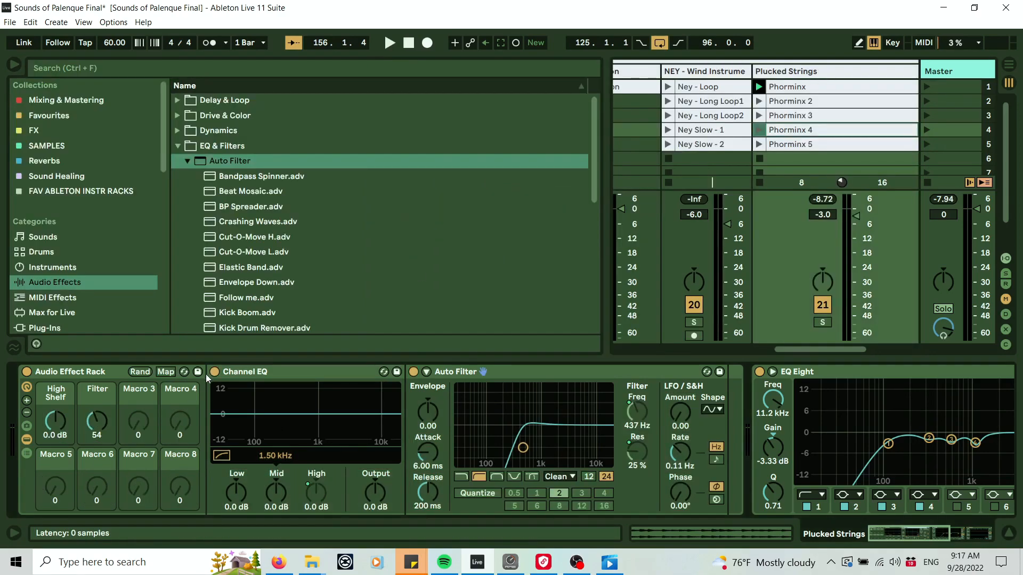
Restart playback and sweep the Filter macro up to 127 to audition it.
{"action": "key", "text": "space"}
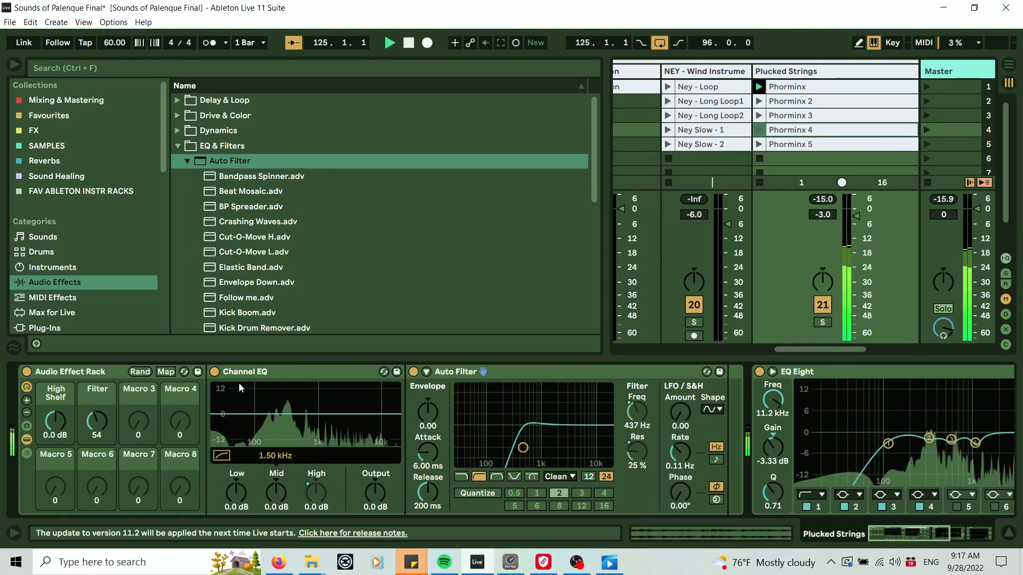
{"action": "left_click_drag", "start_coordinate": [101, 444], "coordinate": [101, 380]}
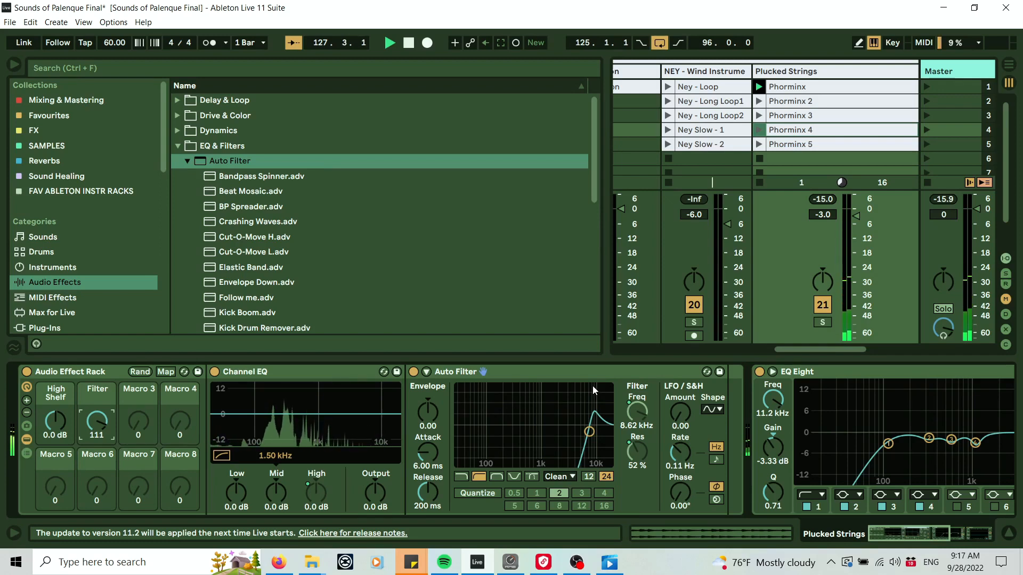
{"action": "mouse_move", "coordinate": [97, 421]}
{"action": "left_mouse_down"}
{"action": "mouse_move", "coordinate": [97, 493]}
{"action": "mouse_move", "coordinate": [97, 440]}
{"action": "left_mouse_up"}
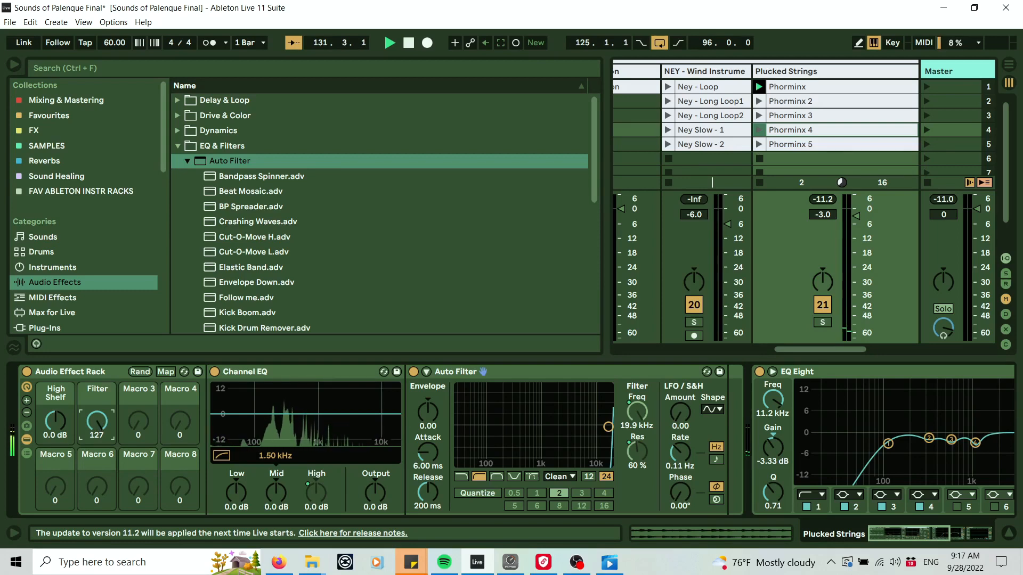
Turn the Filter macro back down to 0.
{"action": "left_click_drag", "start_coordinate": [97, 421], "coordinate": [97, 449]}
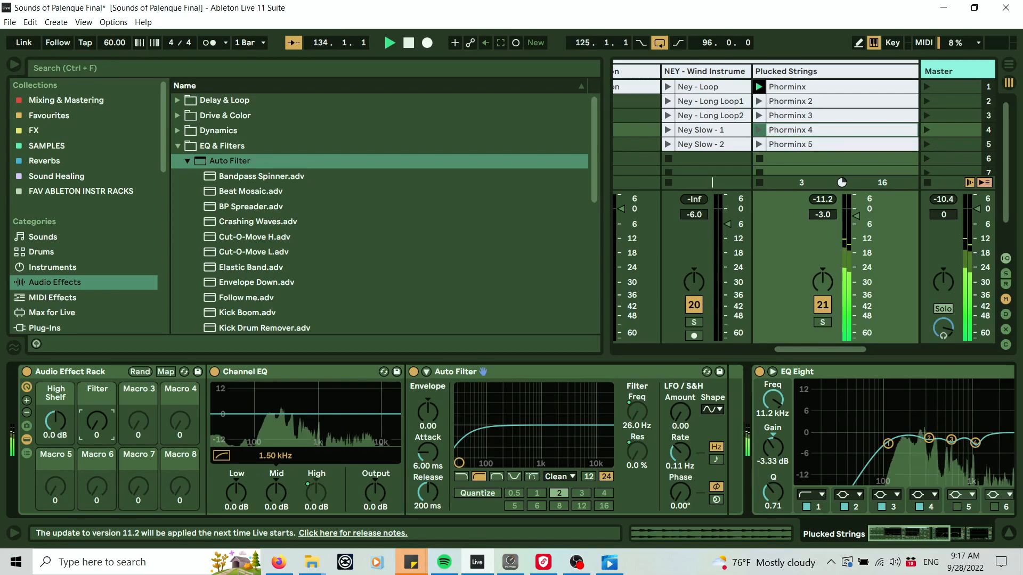
{"action": "mouse_move", "coordinate": [97, 442]}
{"action": "left_mouse_down"}
{"action": "mouse_move", "coordinate": [97, 420]}
{"action": "mouse_move", "coordinate": [97, 442]}
{"action": "left_mouse_up"}
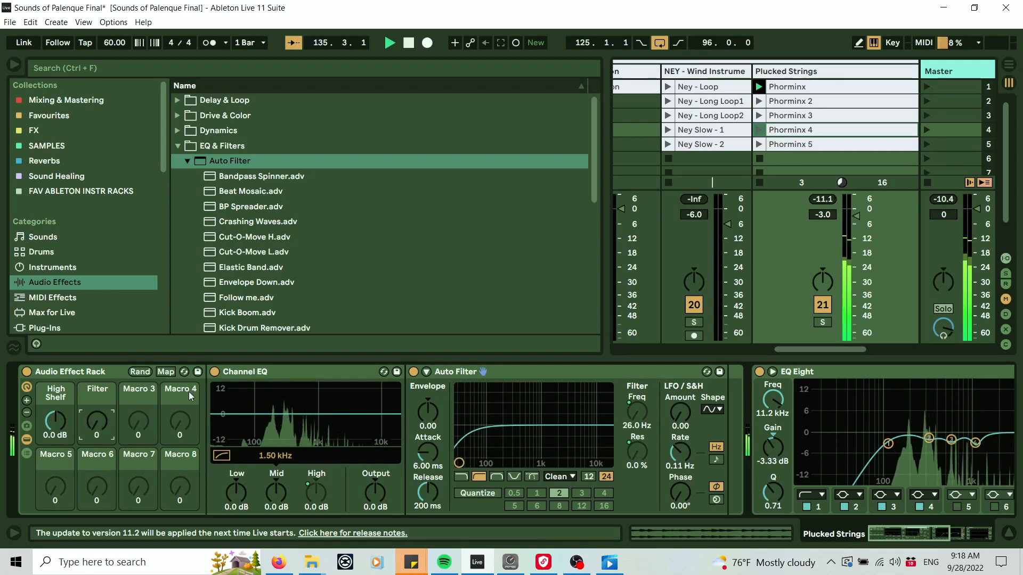
Add a Delay device to the rack after the Auto Filter from the Delay & Loop effects.
{"action": "left_click", "coordinate": [178, 149]}
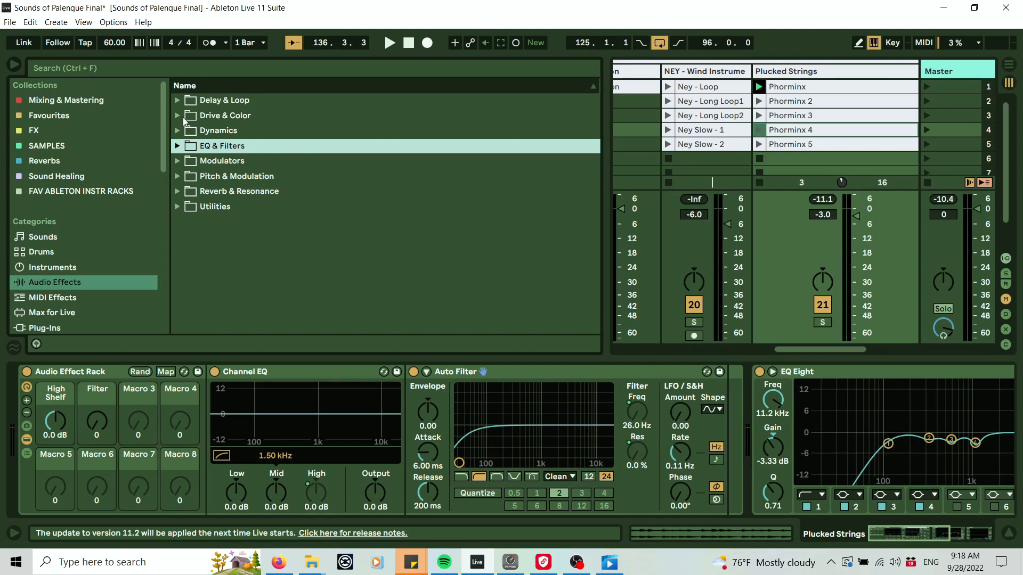
{"action": "left_click", "coordinate": [175, 101]}
{"action": "left_click", "coordinate": [225, 130]}
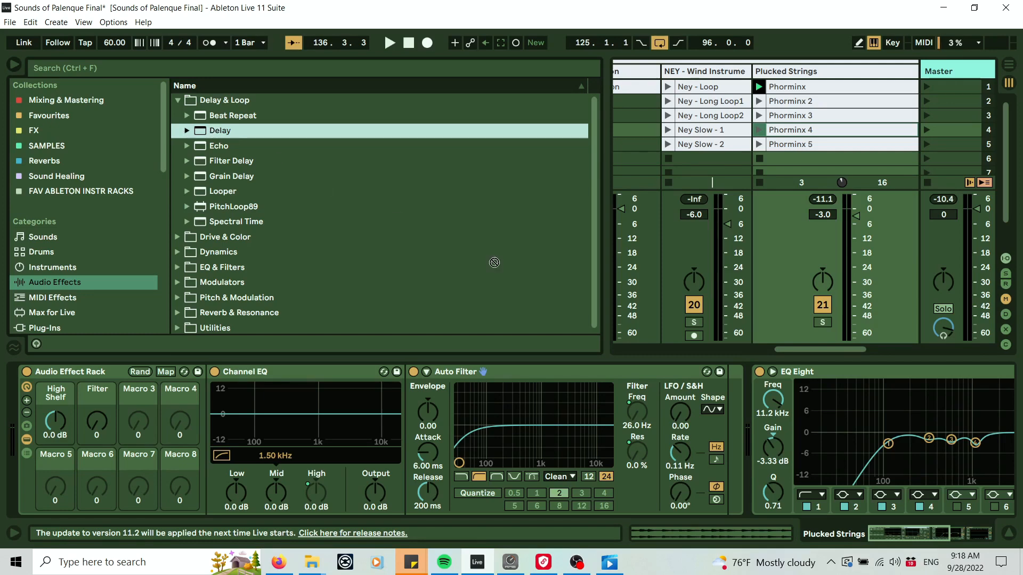
{"action": "left_click_drag", "start_coordinate": [495, 262], "coordinate": [723, 404]}
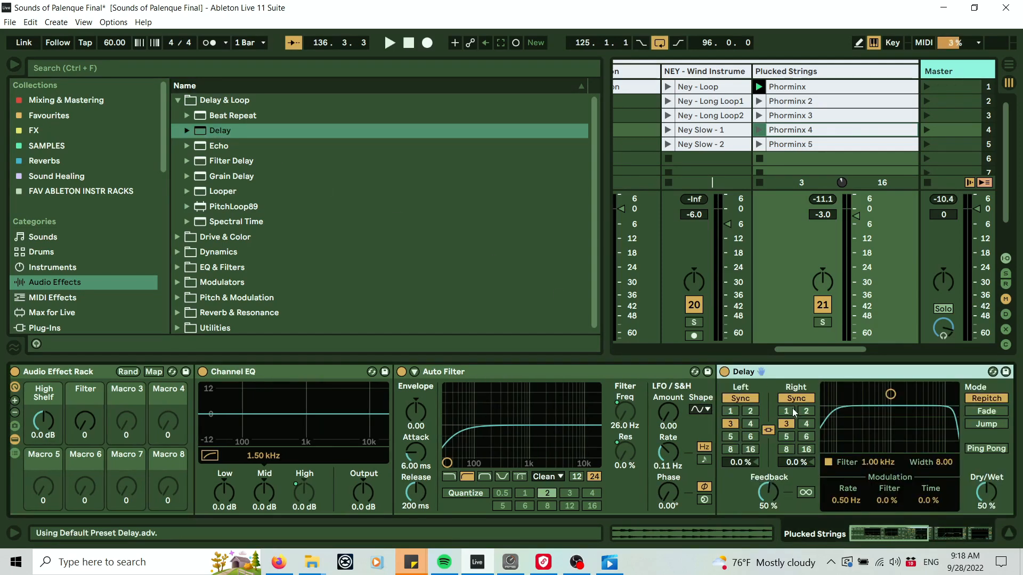
Restart playback, set the Delay's Dry/Wet to 14% and map it to Macro 3.
{"action": "left_click_drag", "start_coordinate": [900, 531], "coordinate": [932, 531]}
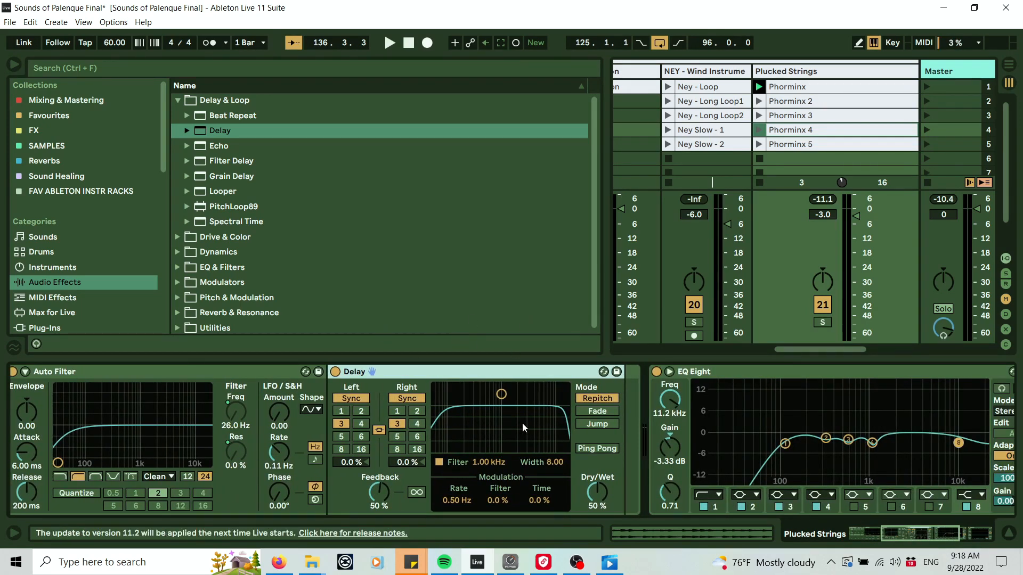
{"action": "left_click", "coordinate": [382, 494]}
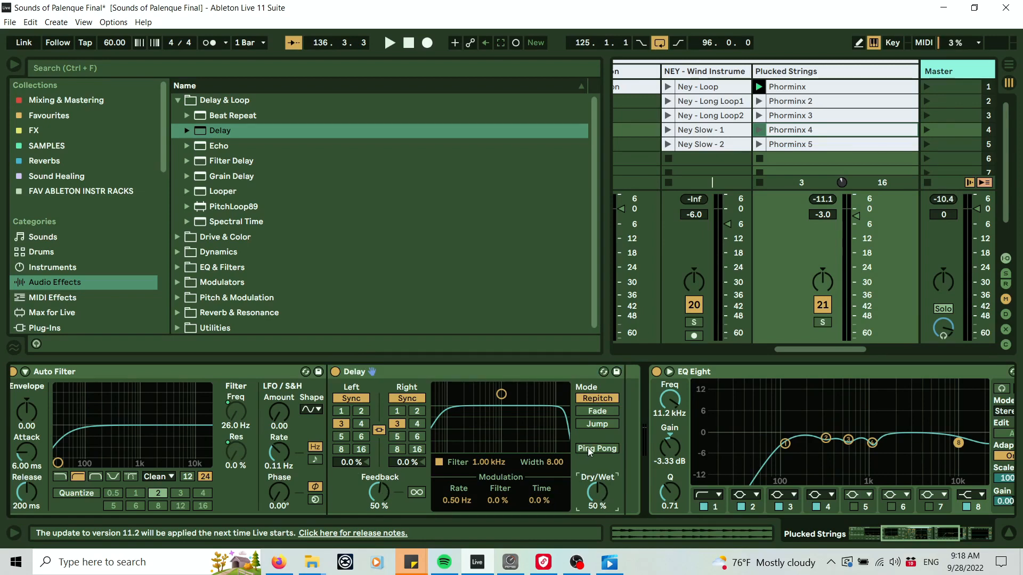
{"action": "key", "text": "space"}
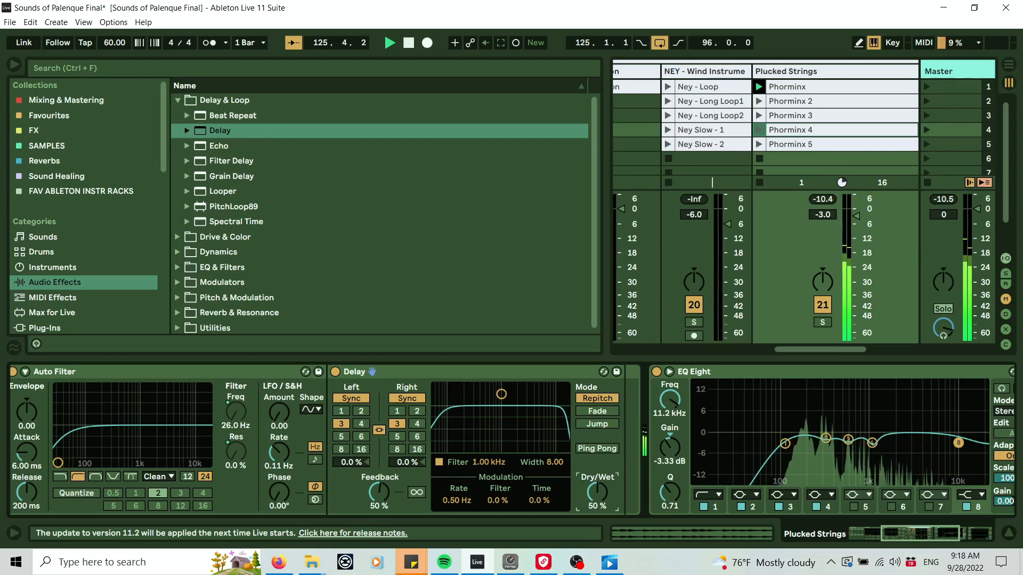
{"action": "mouse_move", "coordinate": [597, 492]}
{"action": "left_mouse_down"}
{"action": "mouse_move", "coordinate": [597, 510]}
{"action": "mouse_move", "coordinate": [597, 474]}
{"action": "mouse_move", "coordinate": [597, 508]}
{"action": "mouse_move", "coordinate": [611, 481]}
{"action": "left_mouse_up"}
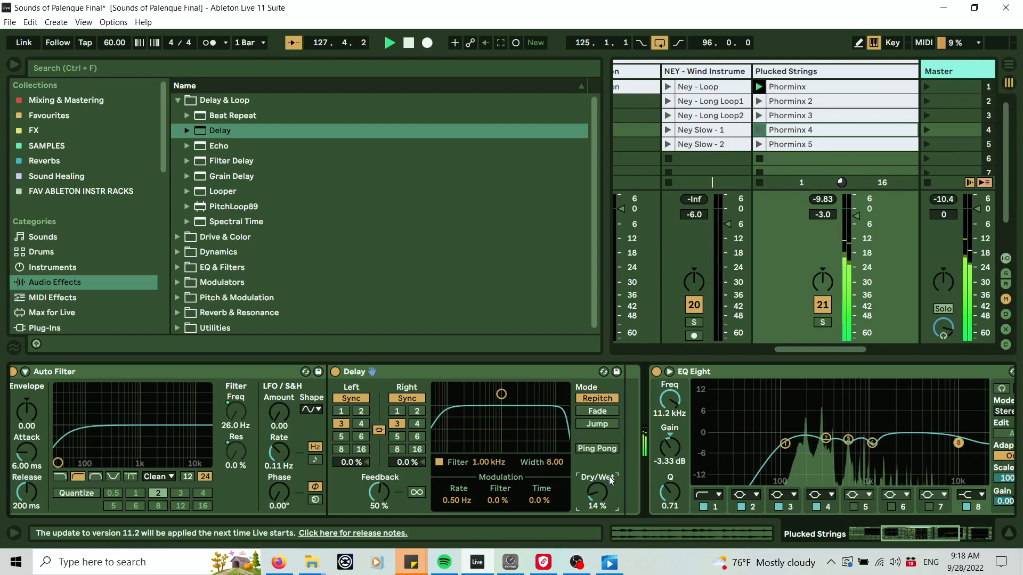
{"action": "right_click", "coordinate": [611, 481]}
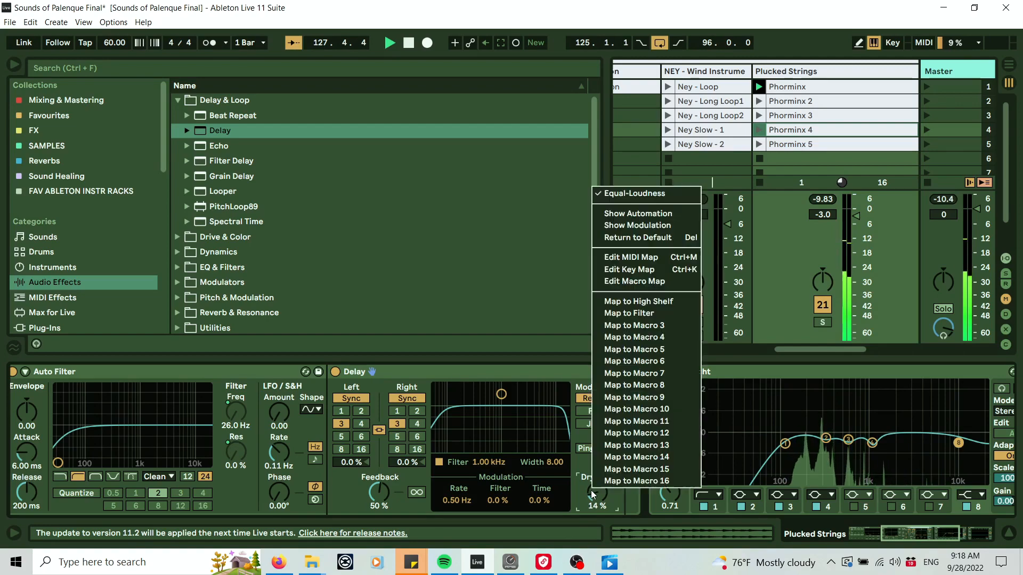
{"action": "left_click", "coordinate": [634, 325]}
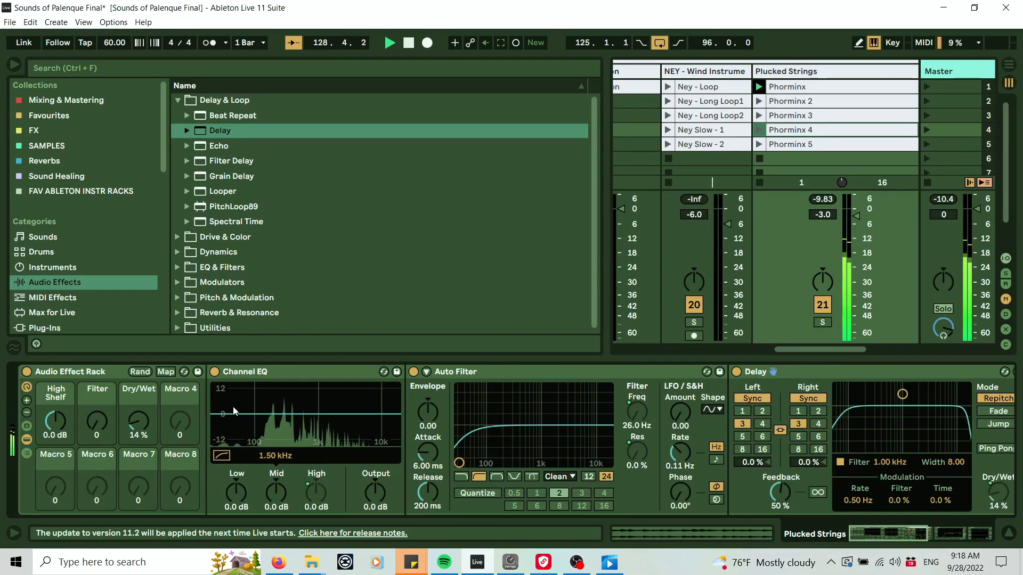
Rename Macro 3 as Delay and turn it down to 0%.
{"action": "right_click", "coordinate": [136, 396]}
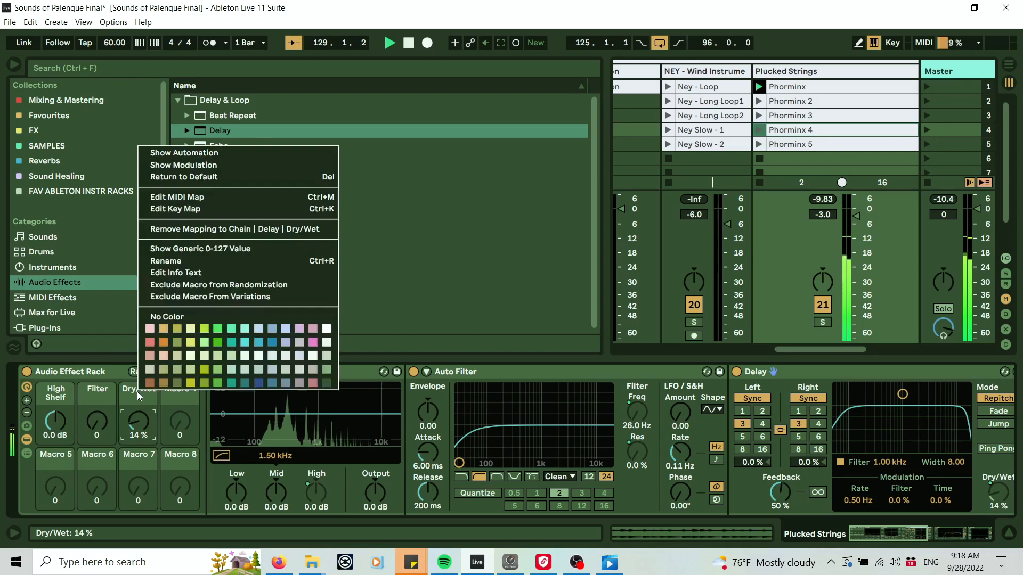
{"action": "left_click", "coordinate": [199, 258]}
{"action": "type", "text": "Del"}
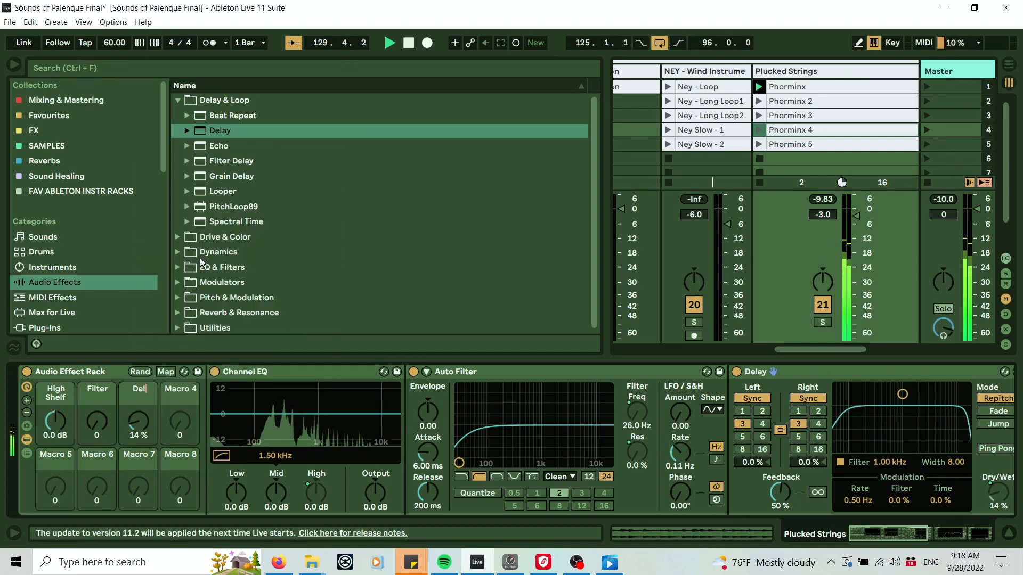
{"action": "type", "text": "ay"}
{"action": "key", "text": "Return"}
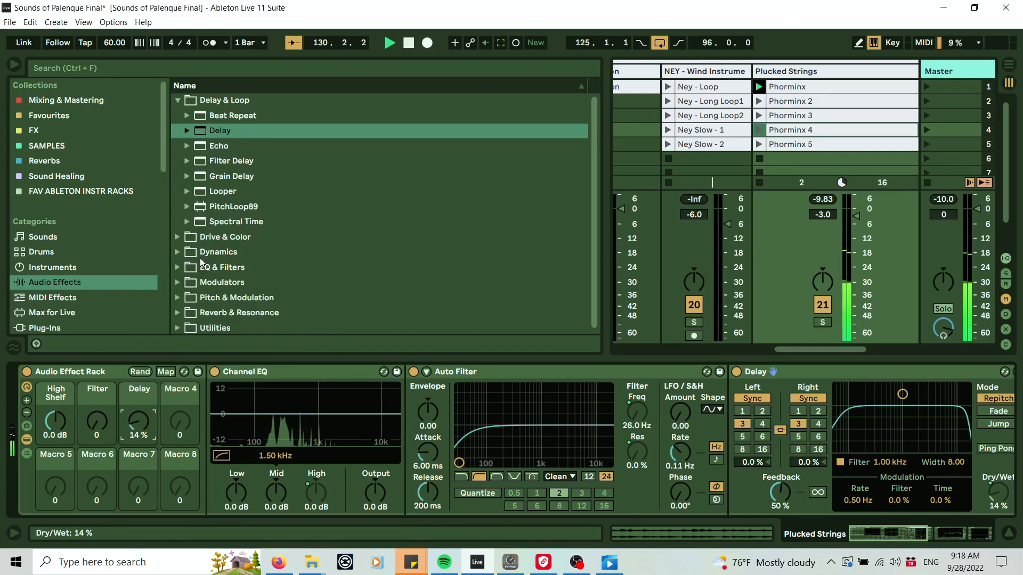
{"action": "left_click_drag", "start_coordinate": [139, 421], "coordinate": [139, 463]}
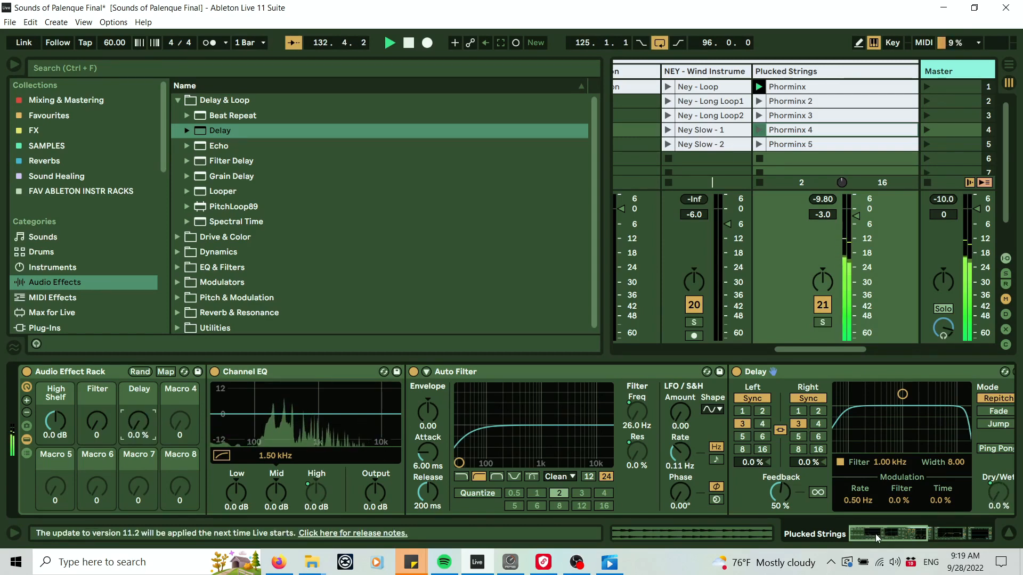
Map the Delay's Feedback to Macro 4.
{"action": "left_click_drag", "start_coordinate": [875, 533], "coordinate": [895, 531]}
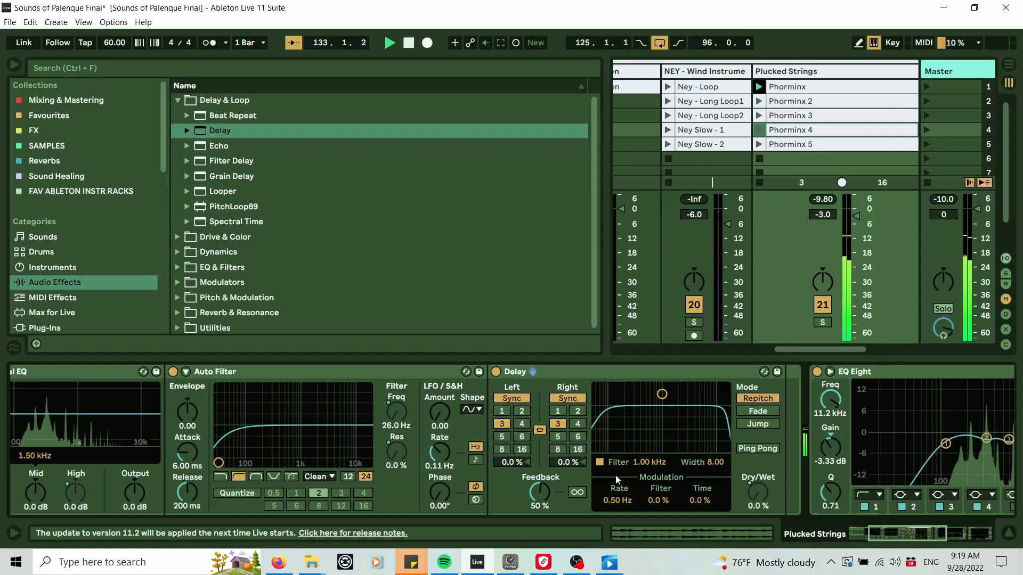
{"action": "right_click", "coordinate": [540, 495]}
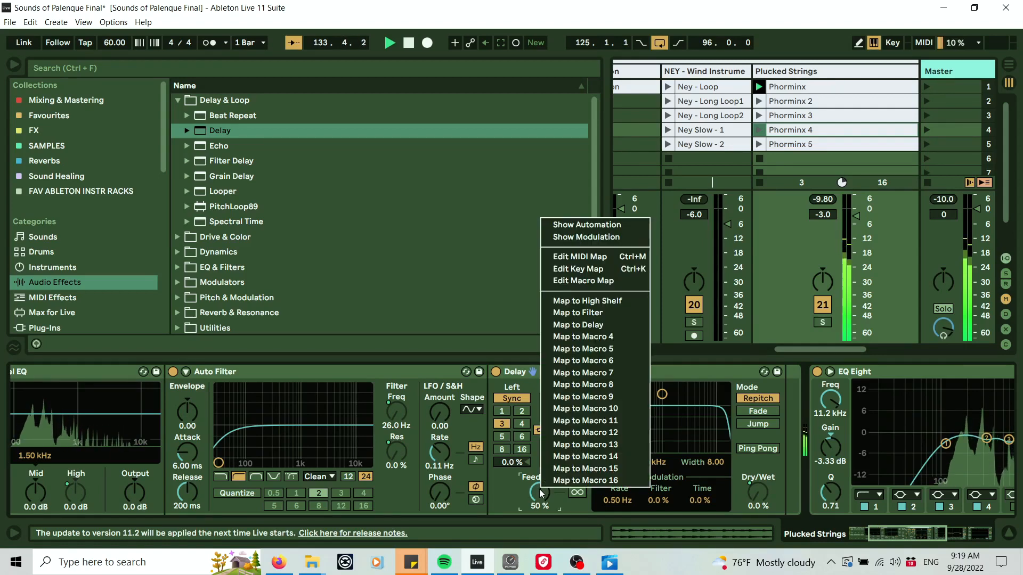
{"action": "left_click", "coordinate": [626, 338]}
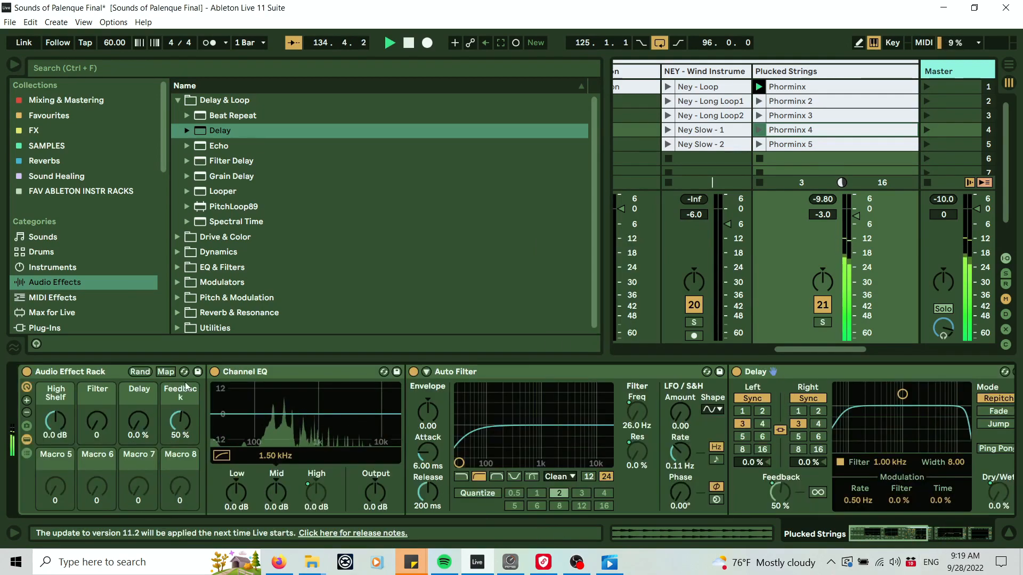
Rename Macro 4 as Dly Fdbck.
{"action": "right_click", "coordinate": [184, 389]}
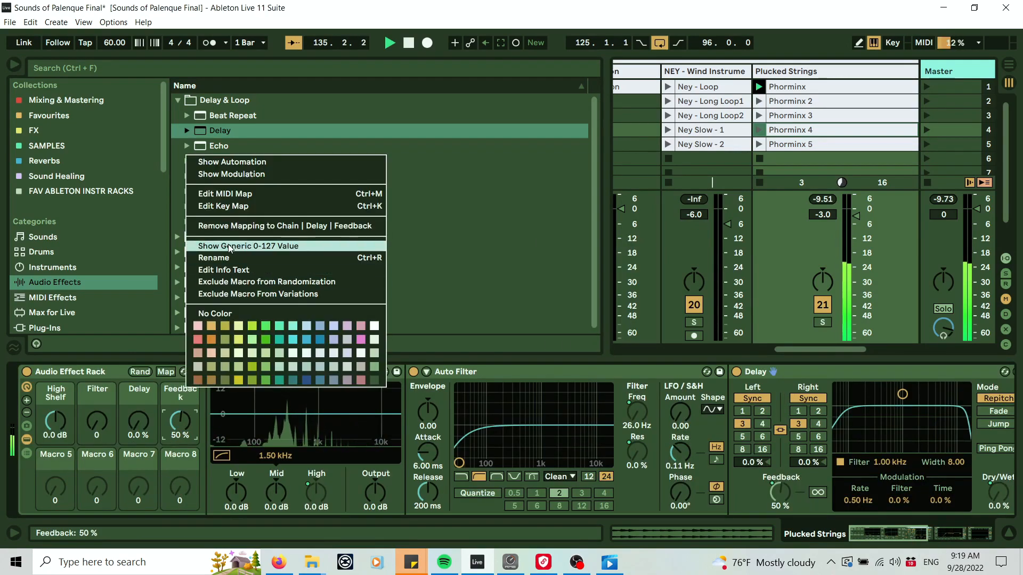
{"action": "left_click", "coordinate": [231, 258]}
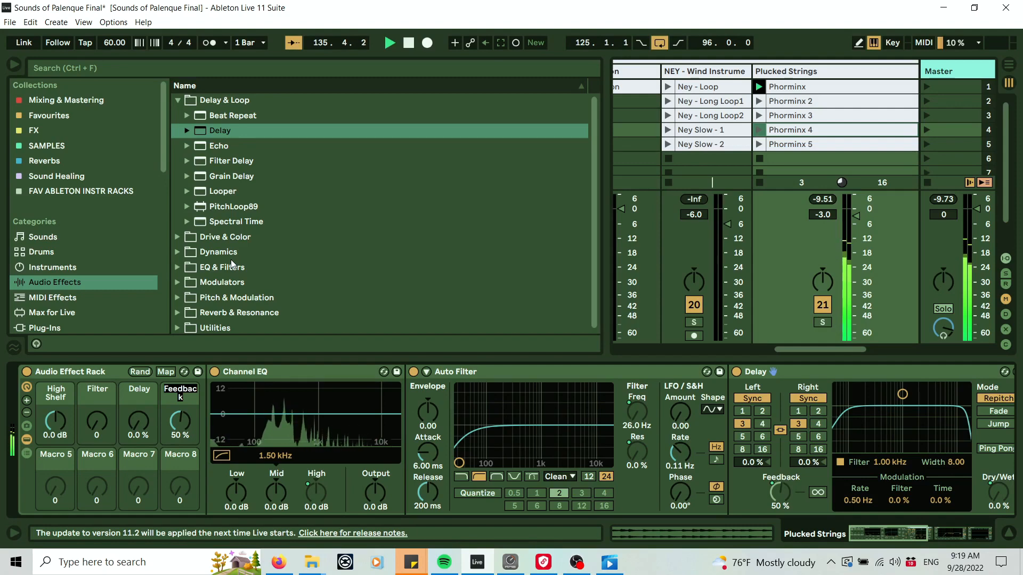
{"action": "type", "text": "Dly F"}
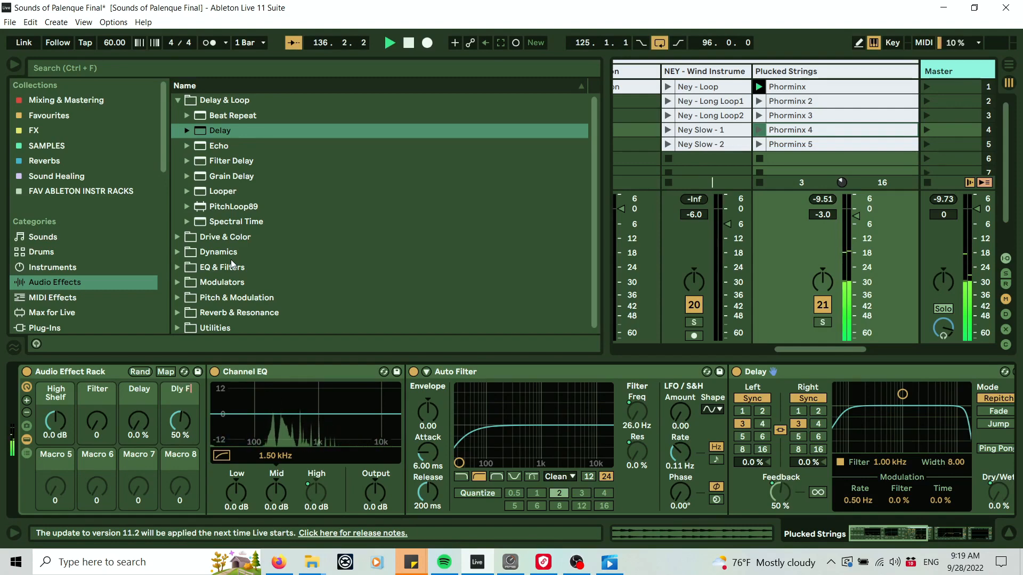
{"action": "type", "text": "dbck"}
{"action": "key", "text": "Return"}
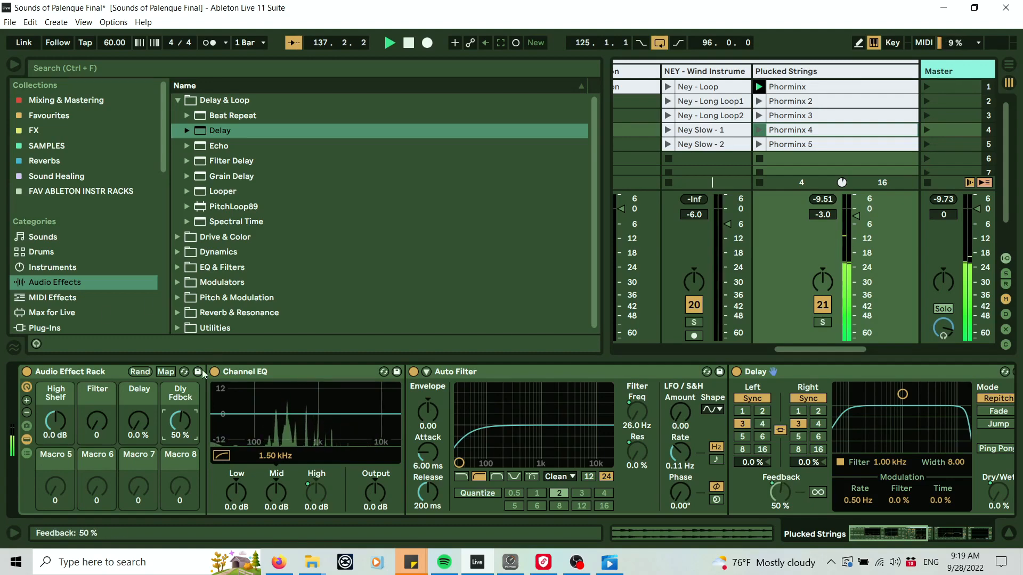
Set the Delay macro to 30% and the Dly Fdbck macro to 72%, briefly auditioning the Filter macro.
{"action": "left_click_drag", "start_coordinate": [146, 424], "coordinate": [145, 394]}
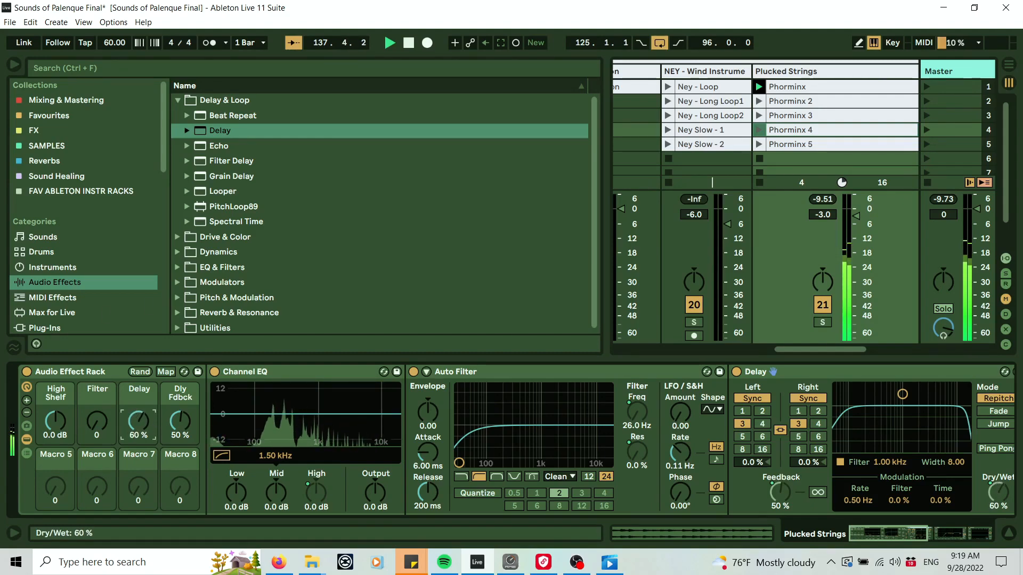
{"action": "left_click_drag", "start_coordinate": [179, 431], "coordinate": [179, 463]}
{"action": "left_click_drag", "start_coordinate": [139, 425], "coordinate": [140, 444]}
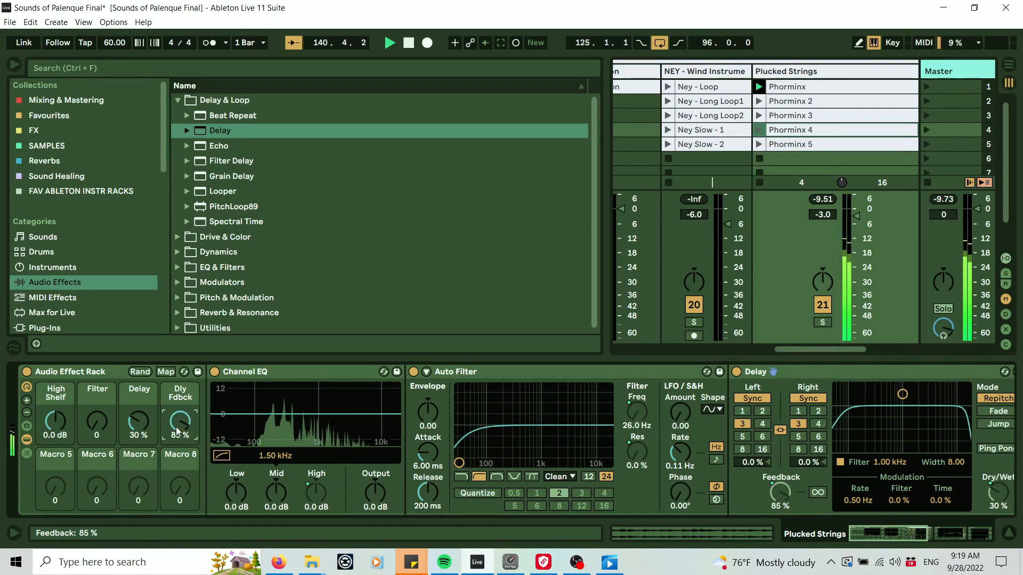
{"action": "left_click_drag", "start_coordinate": [96, 420], "coordinate": [97, 397]}
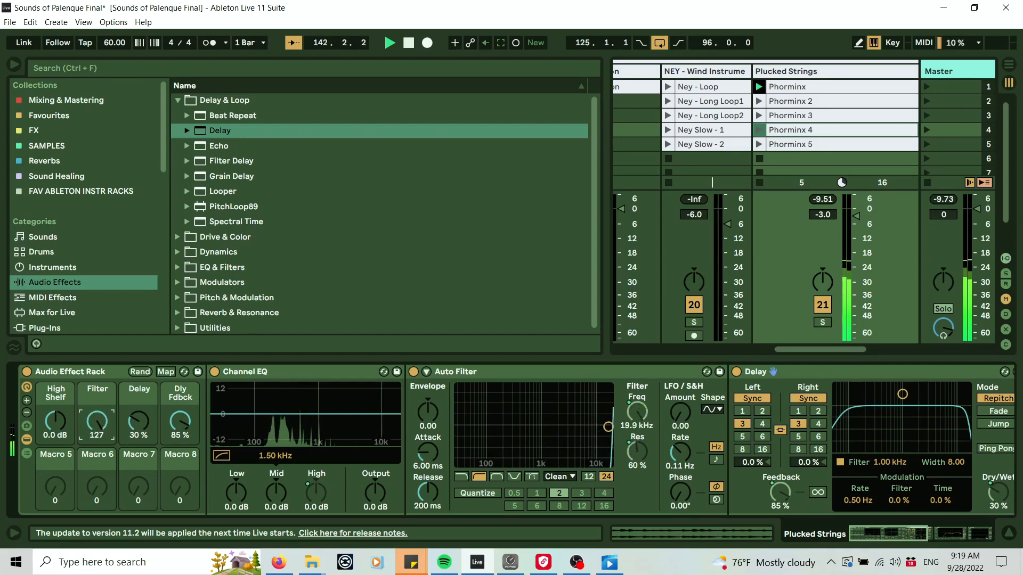
{"action": "left_click", "coordinate": [181, 424]}
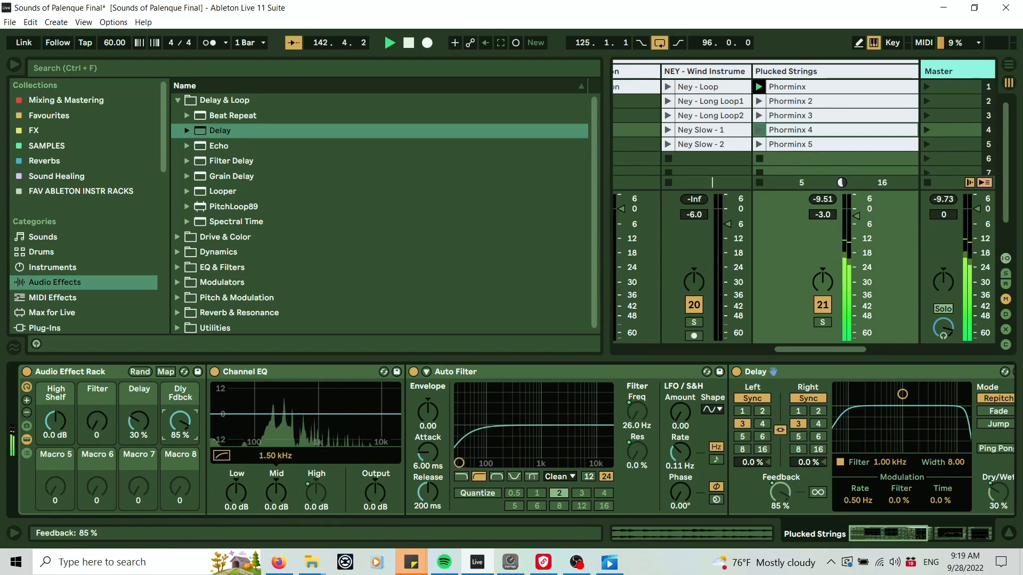
{"action": "left_click_drag", "start_coordinate": [181, 423], "coordinate": [181, 427]}
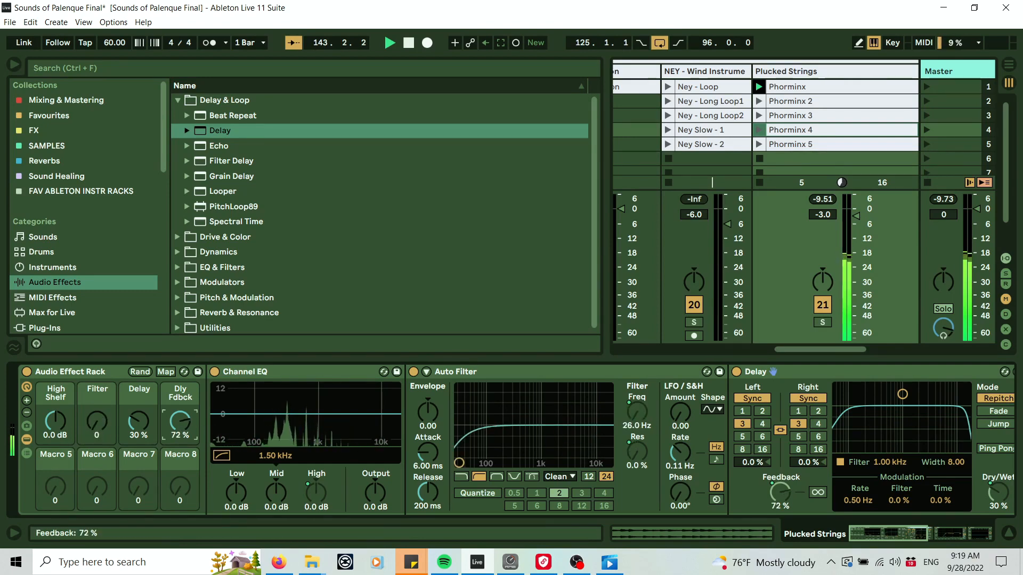
Adjust the Delay's filter band to 1.44 kHz with a width of 5.15.
{"action": "left_click", "coordinate": [903, 535]}
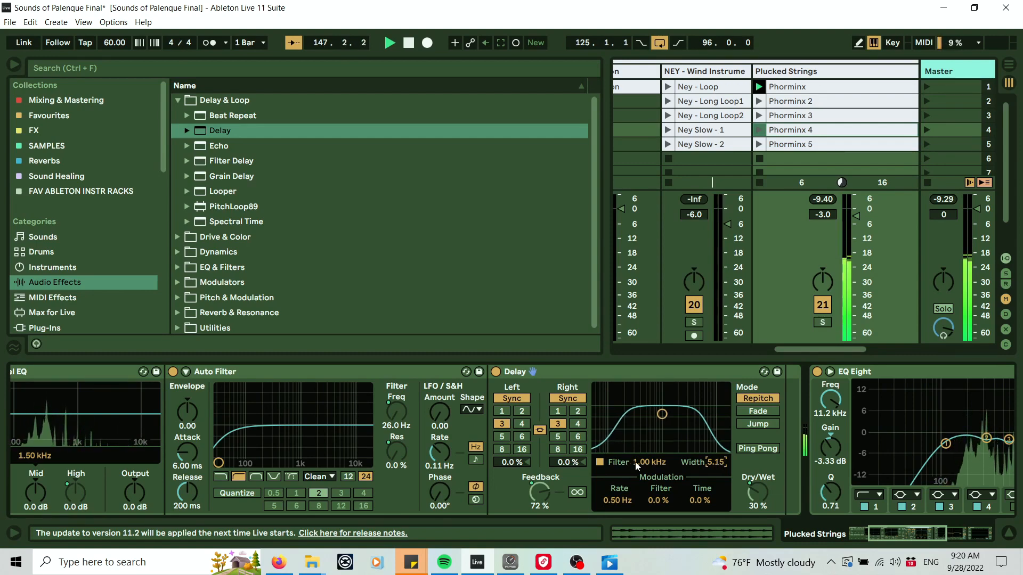
{"action": "left_click_drag", "start_coordinate": [647, 463], "coordinate": [647, 456]}
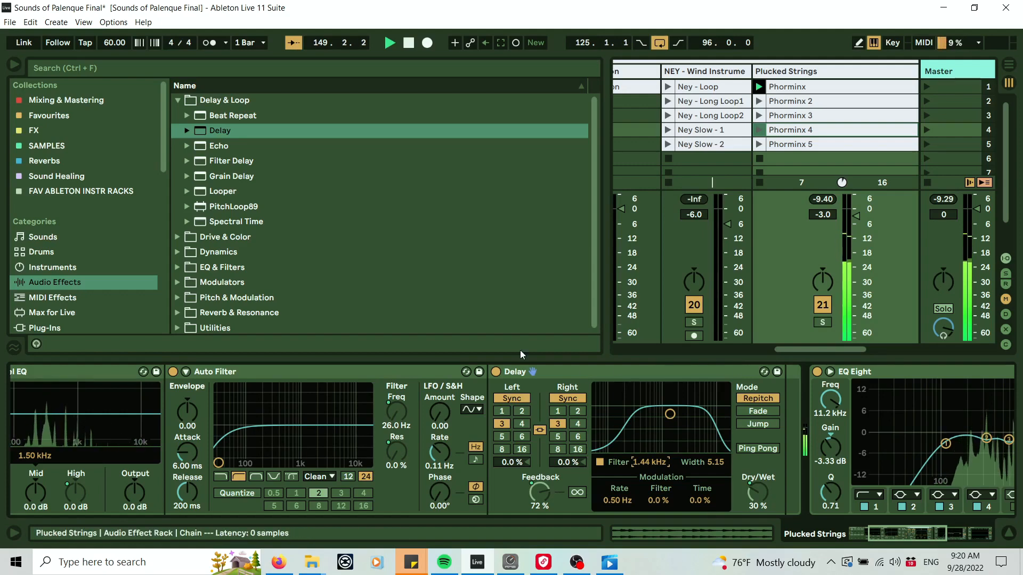
Set the Delay's synced time to 4 for both left and right channels.
{"action": "left_click_drag", "start_coordinate": [916, 534], "coordinate": [863, 532]}
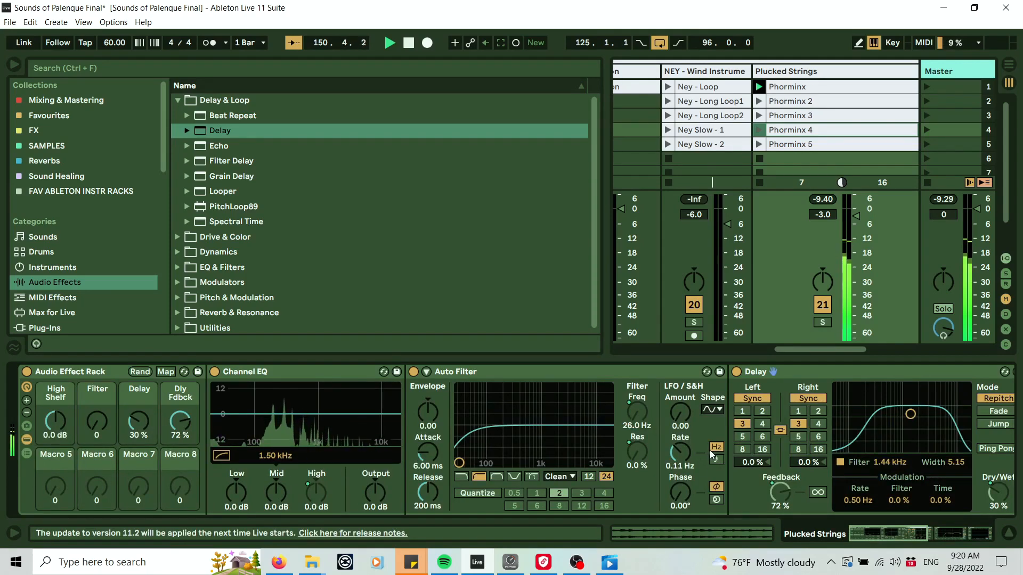
{"action": "left_click", "coordinate": [798, 436]}
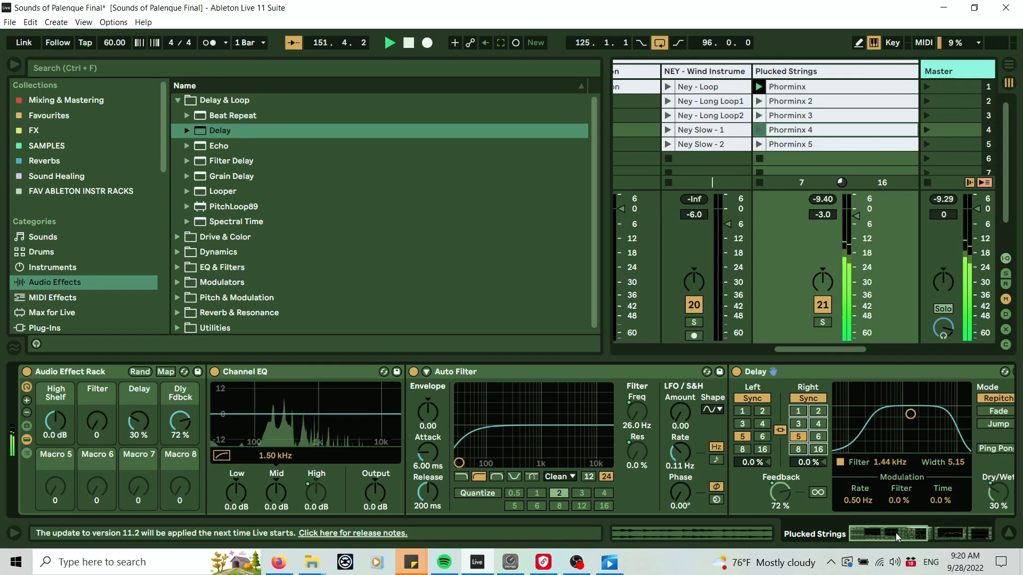
{"action": "left_click_drag", "start_coordinate": [902, 537], "coordinate": [910, 538]}
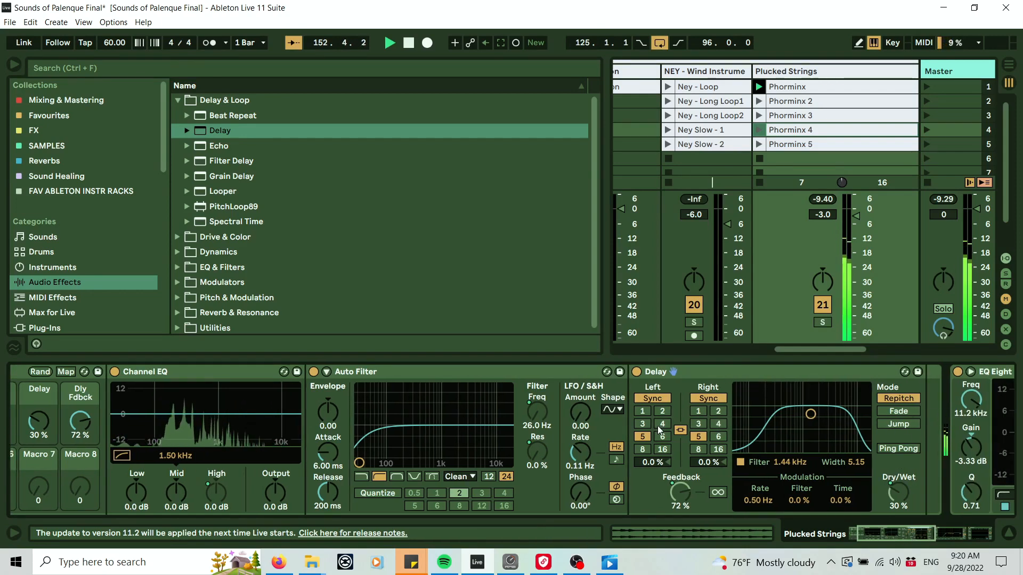
{"action": "left_click", "coordinate": [713, 423]}
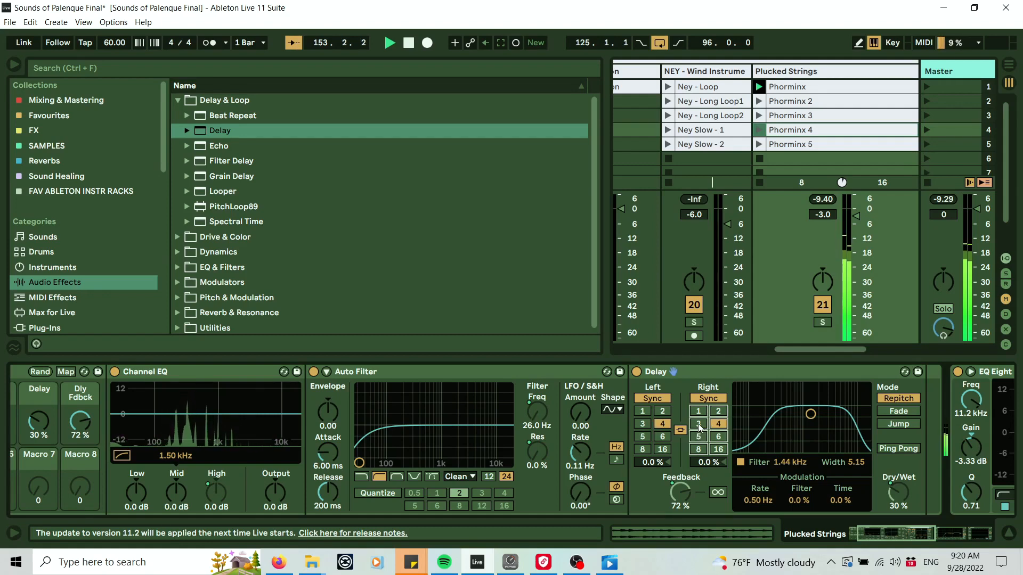
{"action": "left_click", "coordinate": [698, 416]}
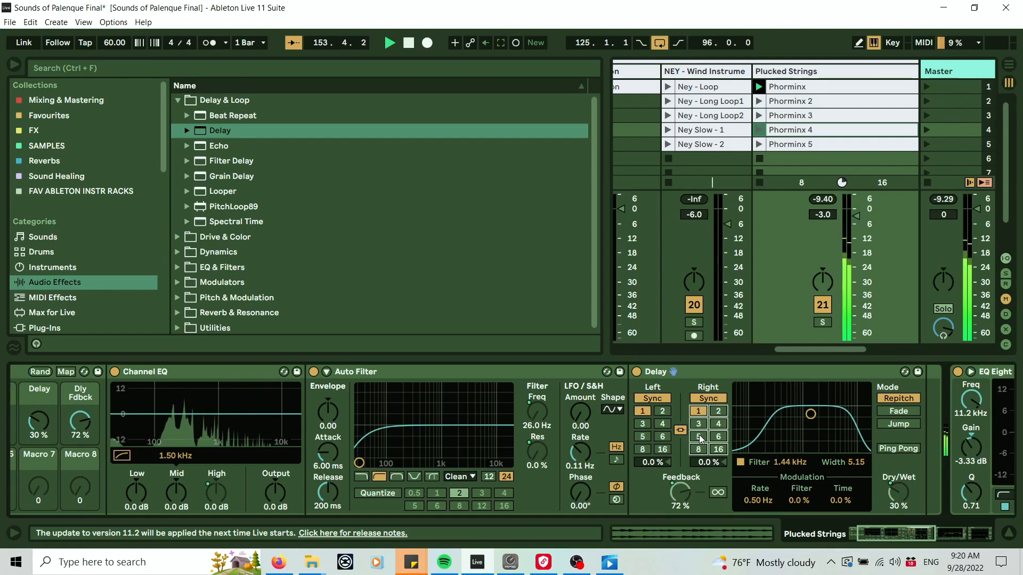
{"action": "left_click", "coordinate": [718, 423]}
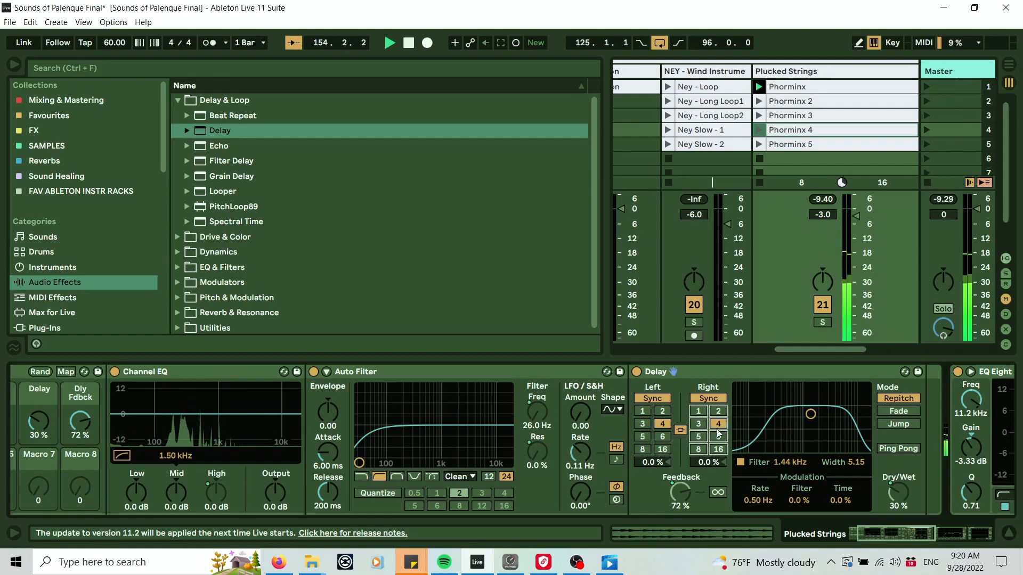
Switch the Delay to Fade mode, turn on Ping Pong, and try different synced time values for the channels.
{"action": "left_click", "coordinate": [898, 411]}
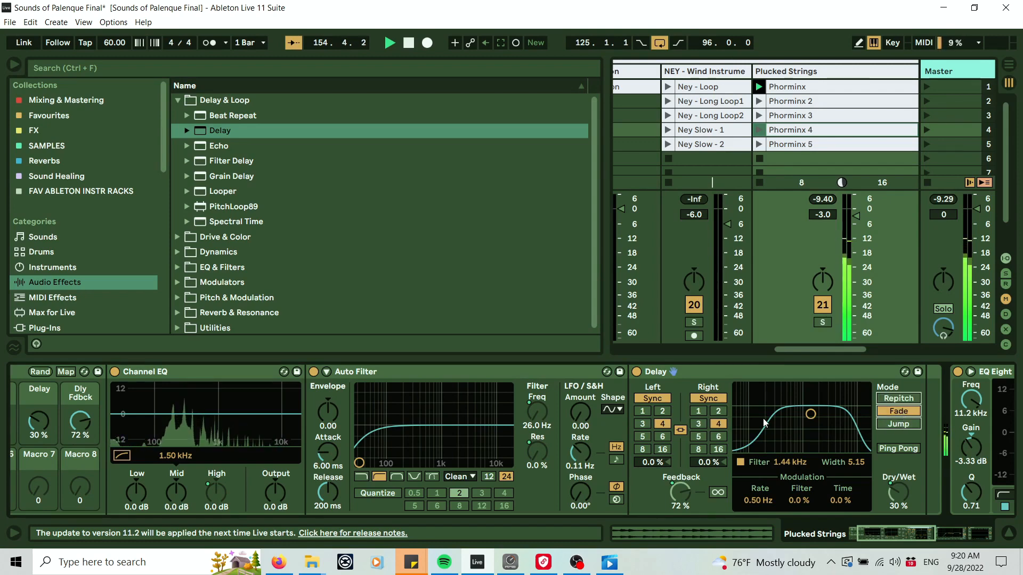
{"action": "left_click", "coordinate": [698, 424]}
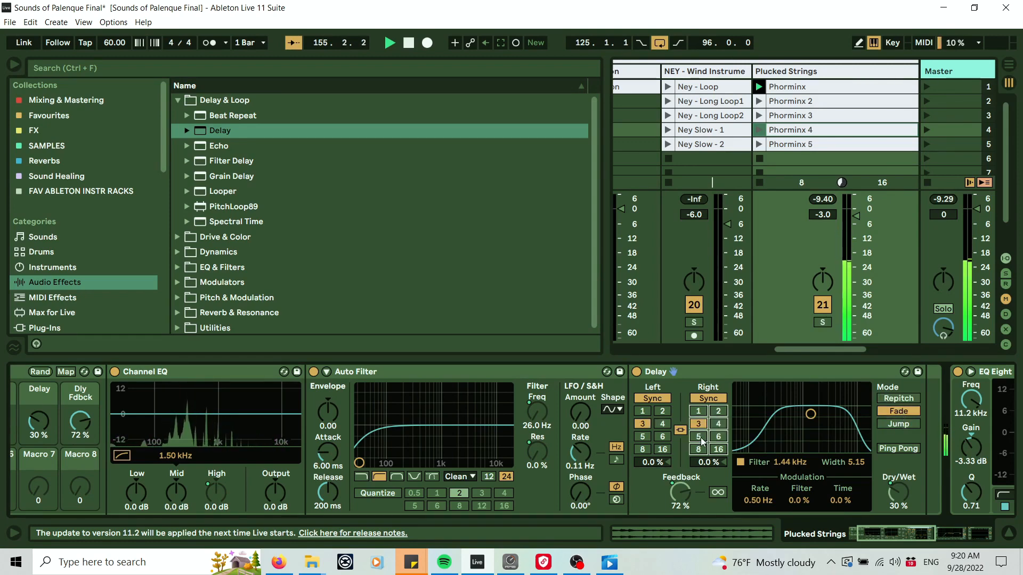
{"action": "left_click", "coordinate": [699, 437]}
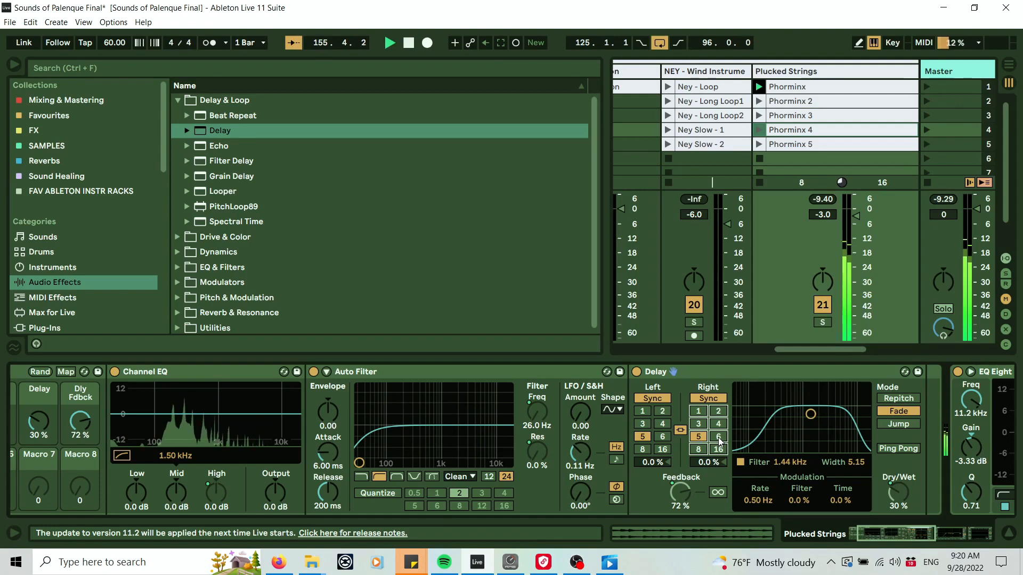
{"action": "left_click", "coordinate": [889, 449]}
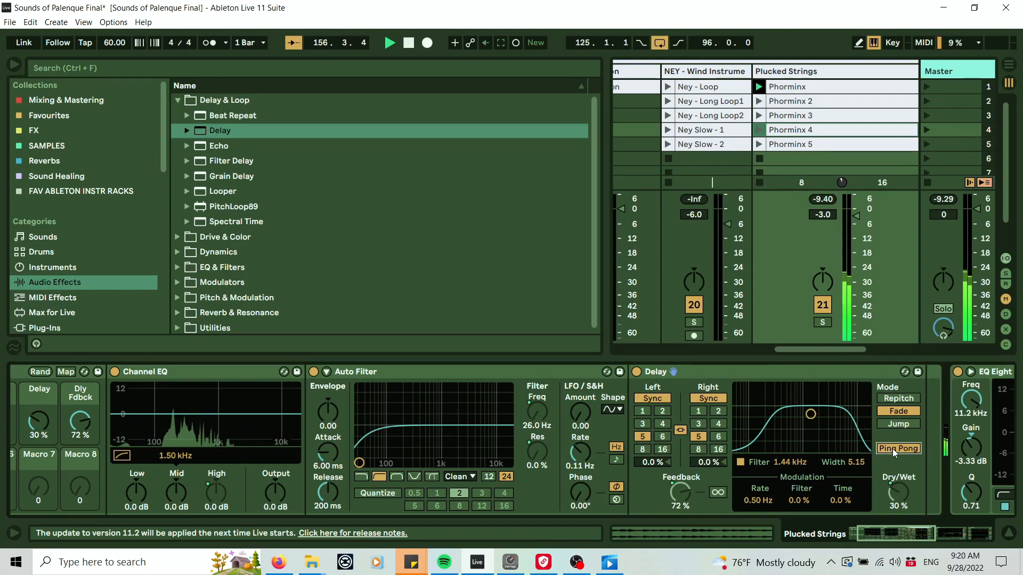
{"action": "left_click", "coordinate": [698, 424]}
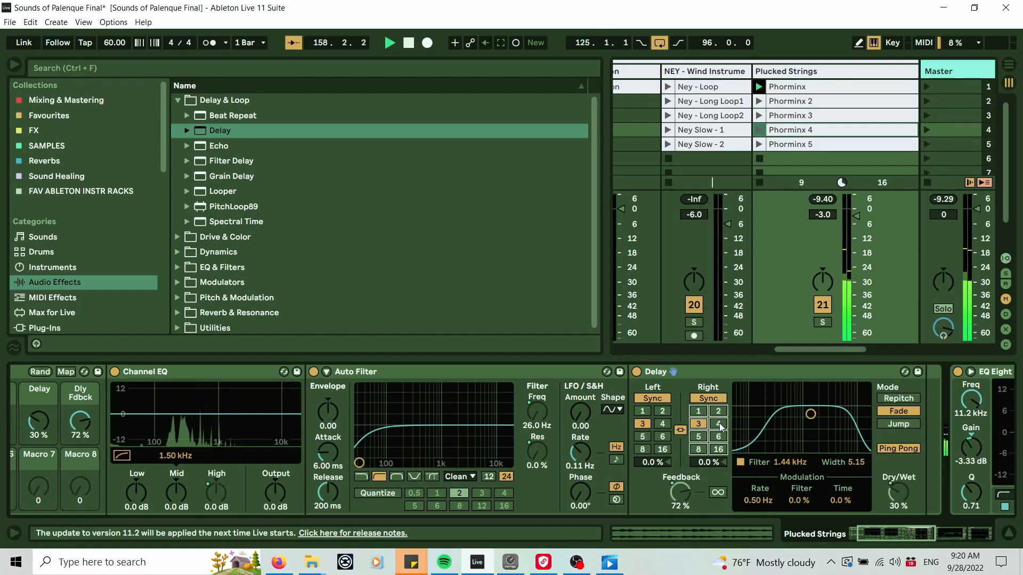
{"action": "left_click", "coordinate": [719, 424]}
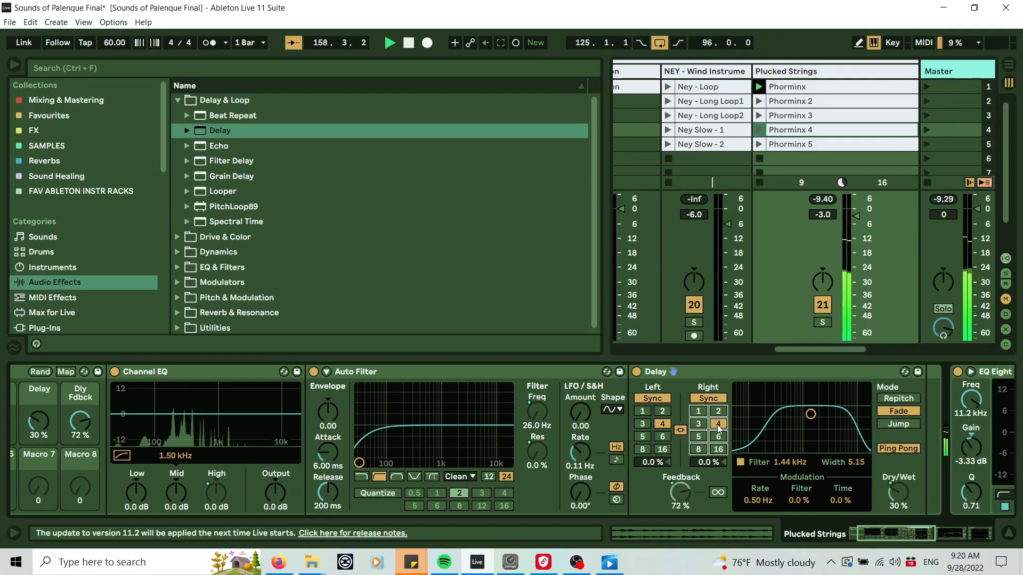
Stop playback and add Auto Pan from the Pitch & Modulation folder after the Delay in the rack.
{"action": "left_click", "coordinate": [969, 535]}
{"action": "left_click_drag", "start_coordinate": [932, 544], "coordinate": [761, 522]}
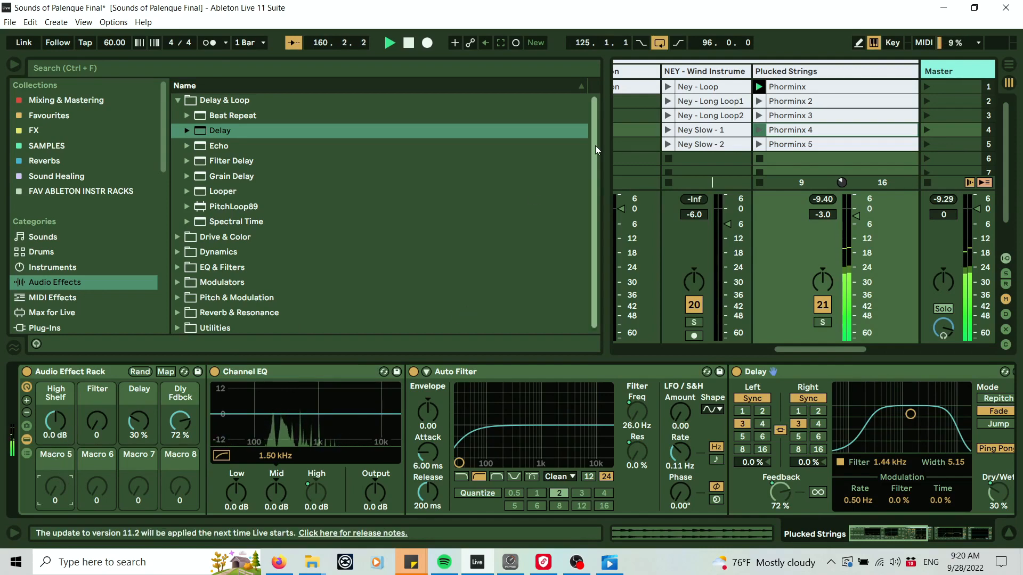
{"action": "left_click", "coordinate": [410, 45]}
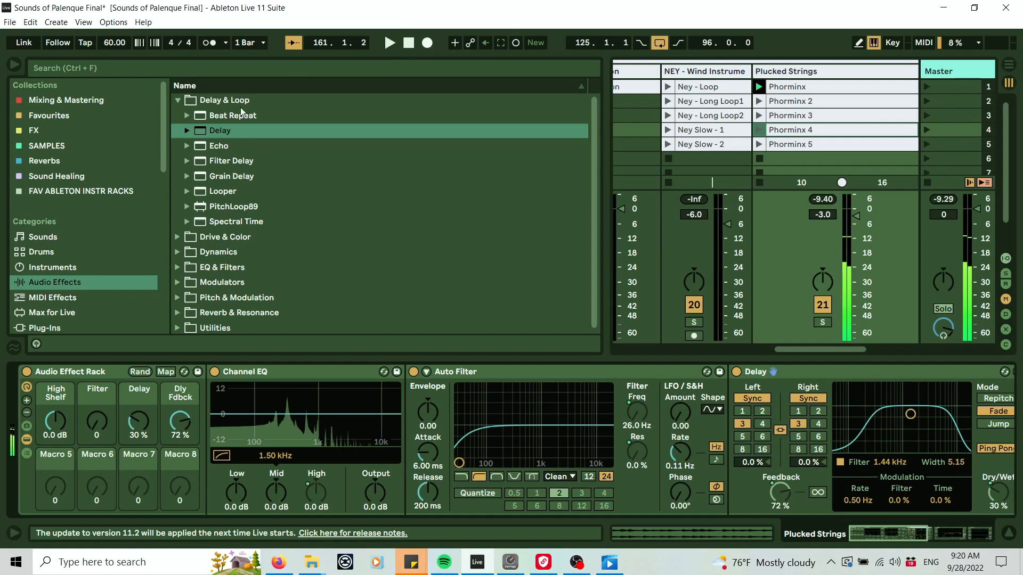
{"action": "left_click", "coordinate": [177, 101]}
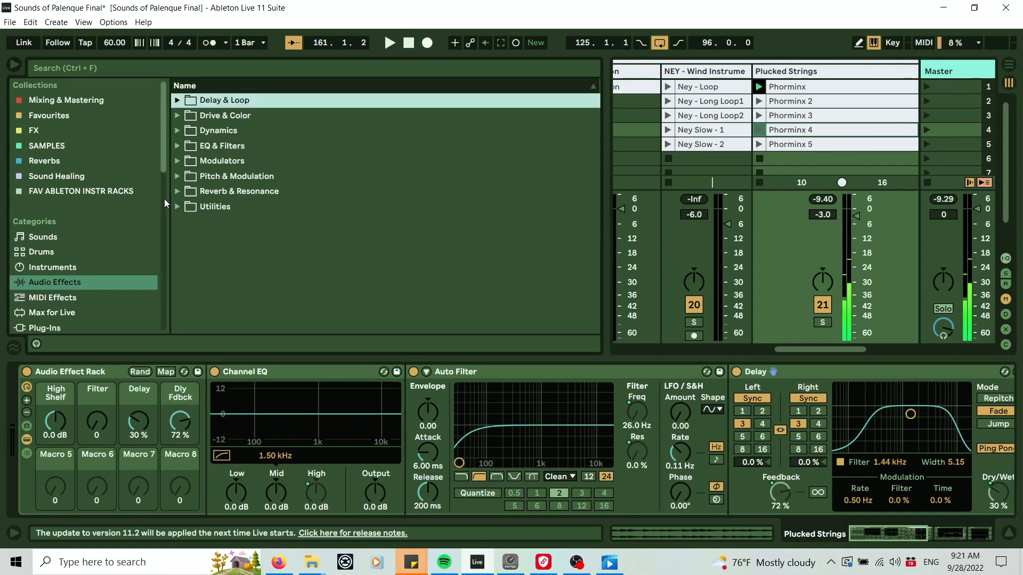
{"action": "left_click", "coordinate": [178, 162]}
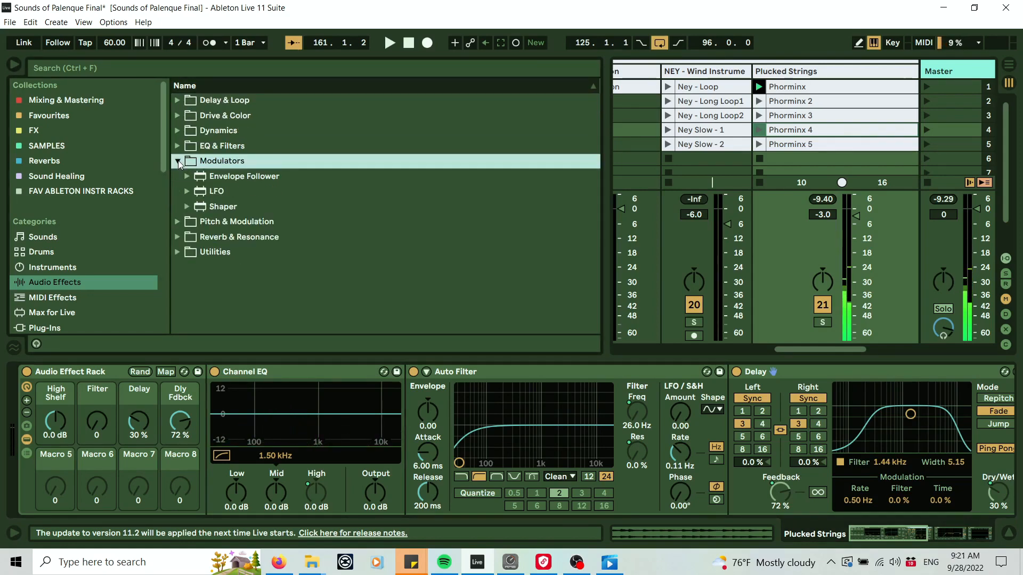
{"action": "left_click", "coordinate": [177, 222]}
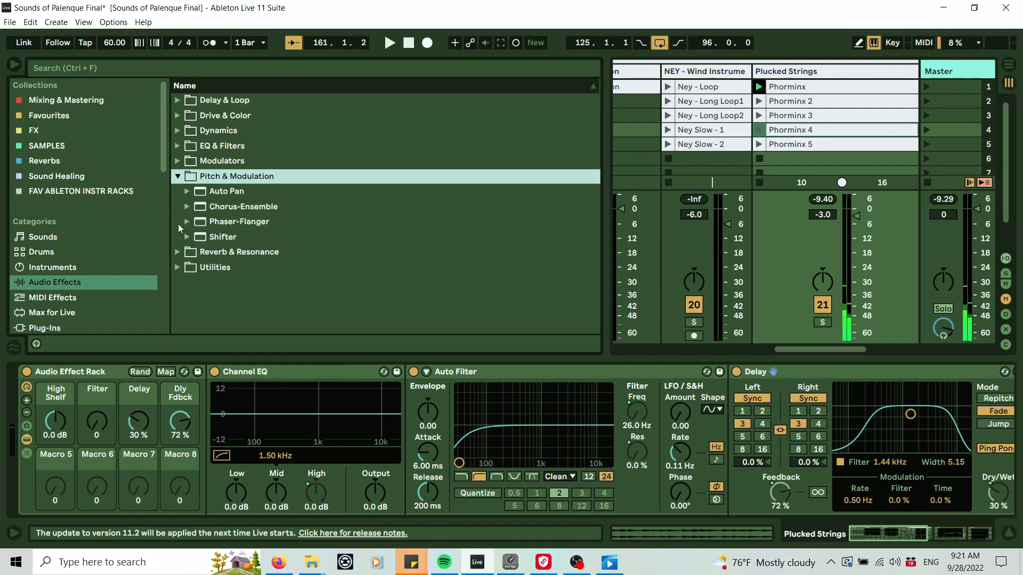
{"action": "left_click", "coordinate": [223, 191]}
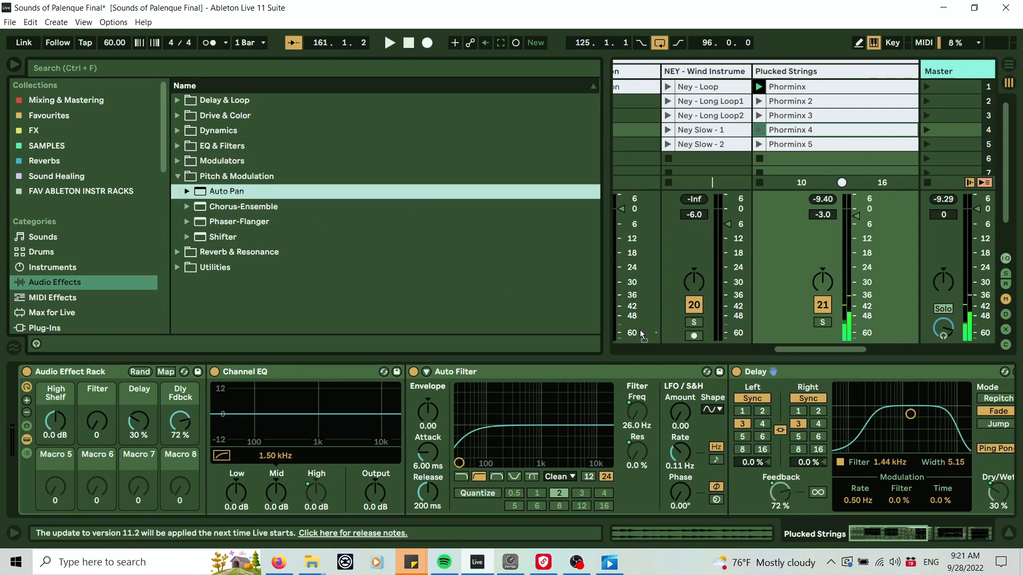
{"action": "left_click_drag", "start_coordinate": [1018, 434], "coordinate": [968, 423]}
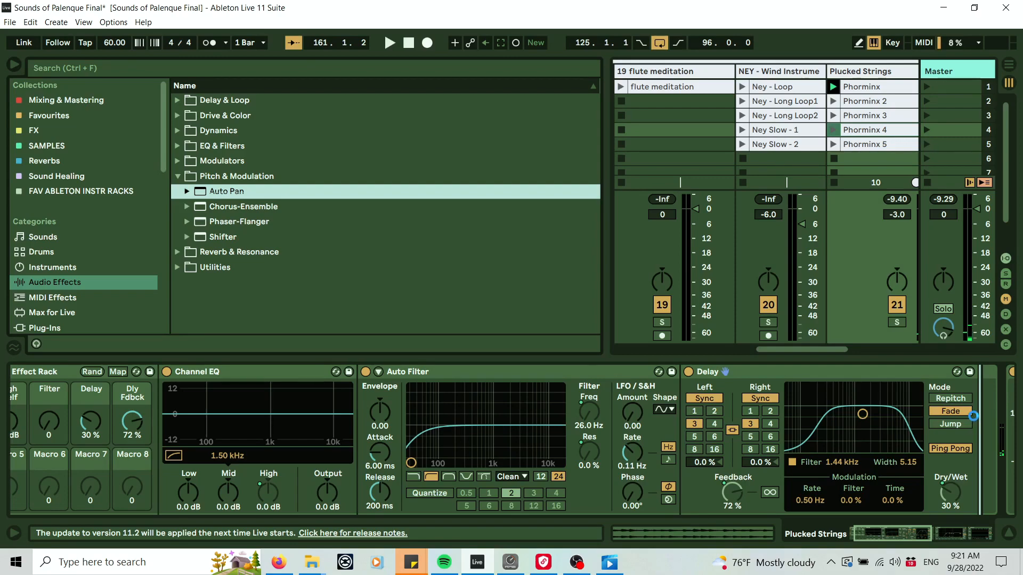
{"action": "left_click_drag", "start_coordinate": [973, 416], "coordinate": [973, 417]}
{"action": "left_click_drag", "start_coordinate": [903, 537], "coordinate": [940, 536]}
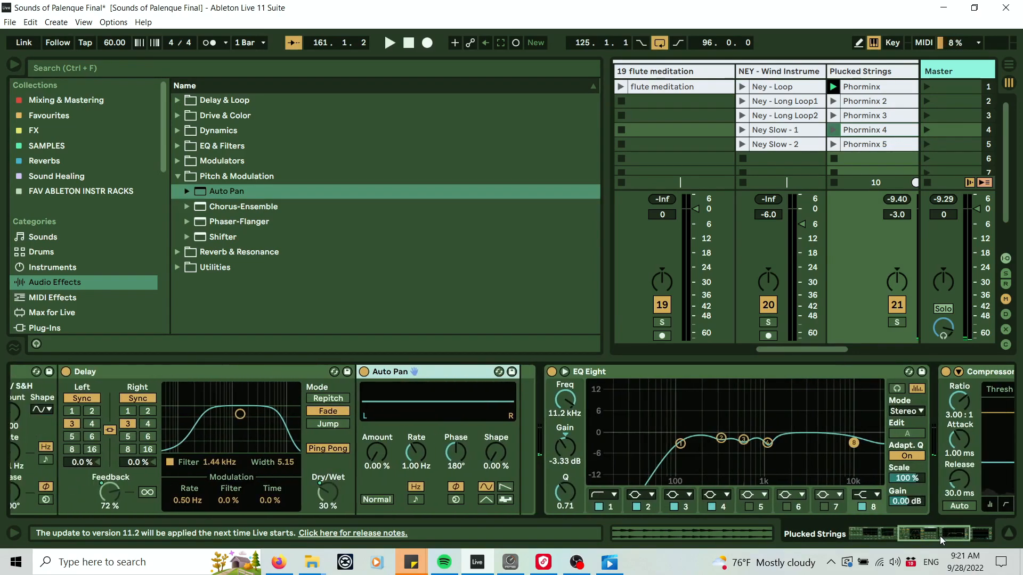
Play the track and experiment with Auto Pan's Amount and Rate, finishing at 0% Amount and 0.05 Hz Rate.
{"action": "key", "text": "space"}
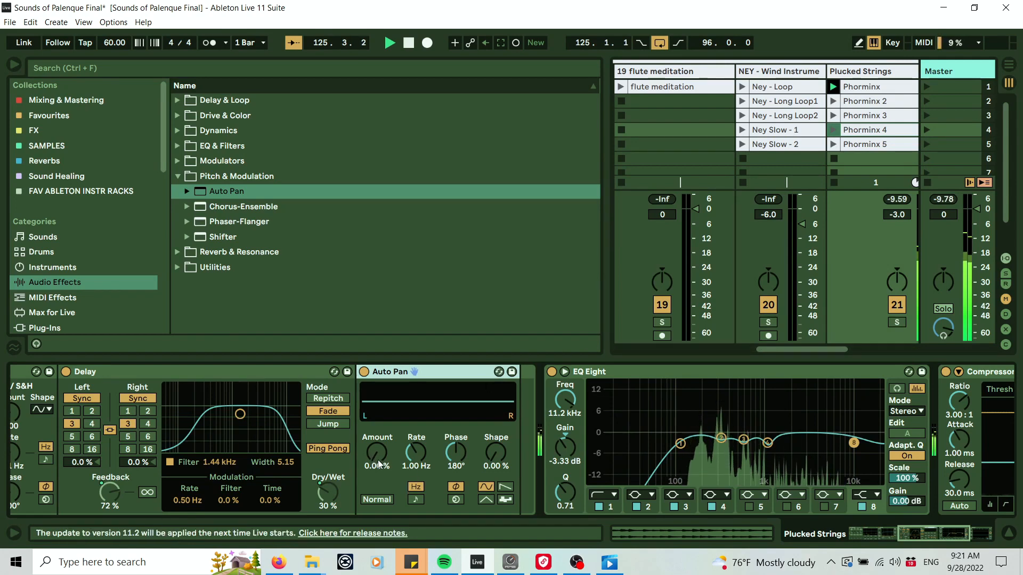
{"action": "left_click_drag", "start_coordinate": [376, 452], "coordinate": [376, 386]}
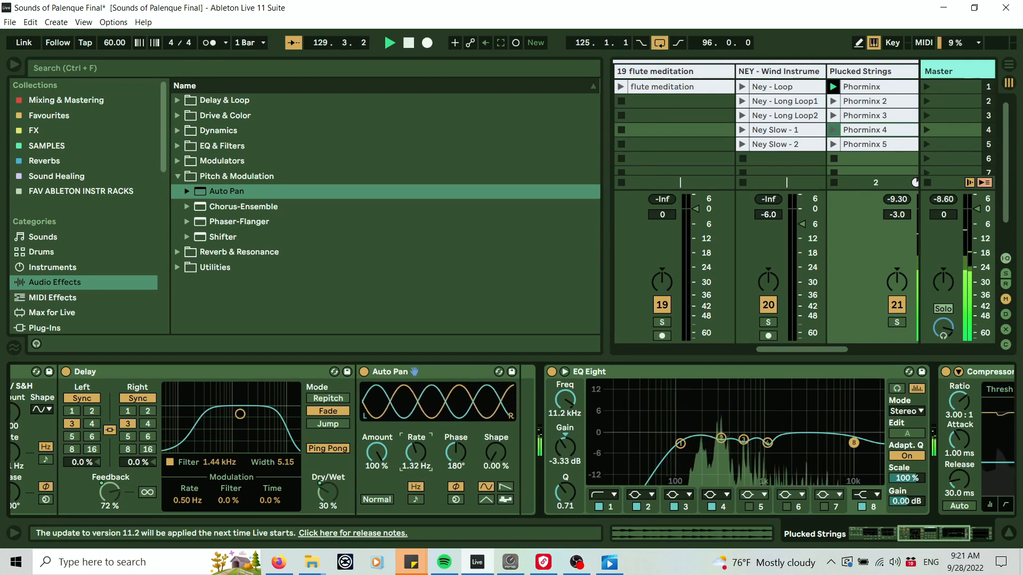
{"action": "left_click_drag", "start_coordinate": [415, 453], "coordinate": [416, 487]}
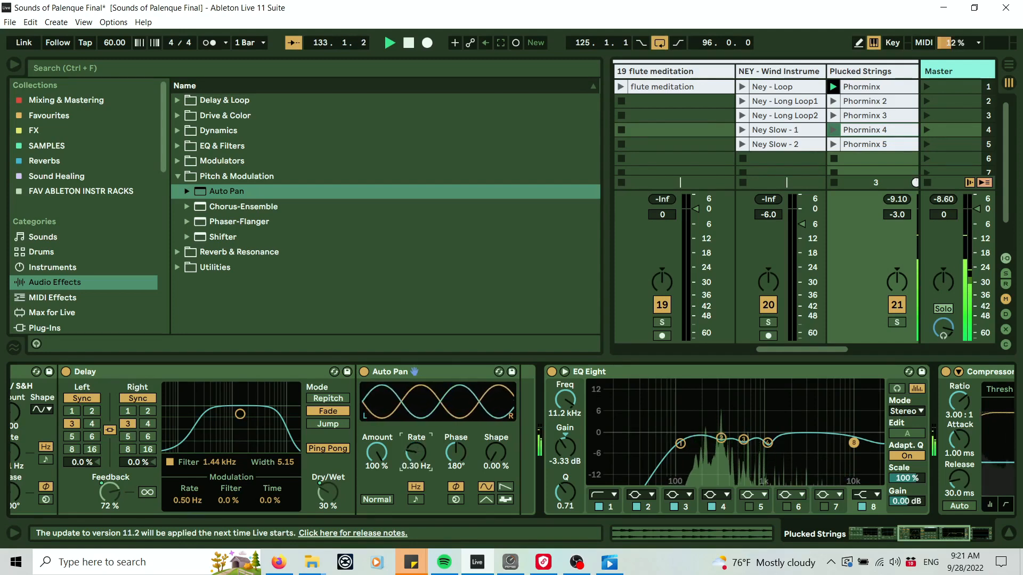
{"action": "mouse_move", "coordinate": [374, 460]}
{"action": "left_mouse_down"}
{"action": "mouse_move", "coordinate": [374, 477]}
{"action": "mouse_move", "coordinate": [364, 469]}
{"action": "left_mouse_up"}
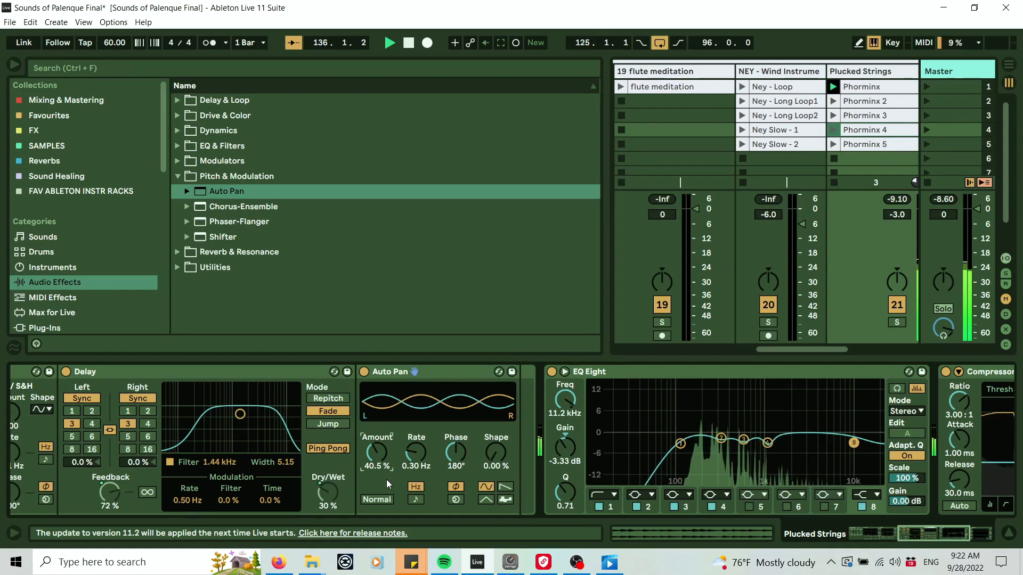
{"action": "left_click_drag", "start_coordinate": [417, 458], "coordinate": [416, 372]}
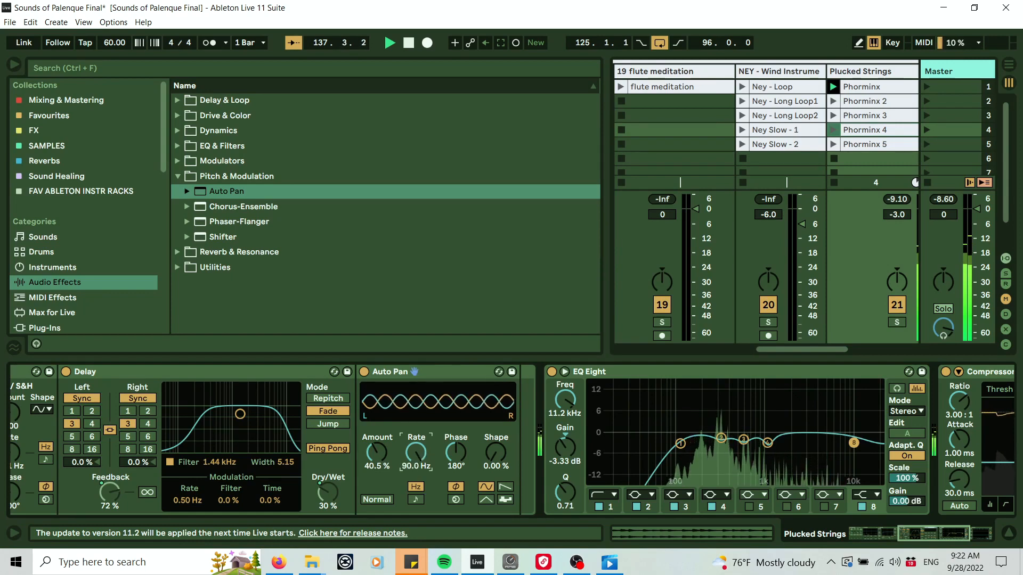
{"action": "left_click_drag", "start_coordinate": [380, 464], "coordinate": [380, 421]}
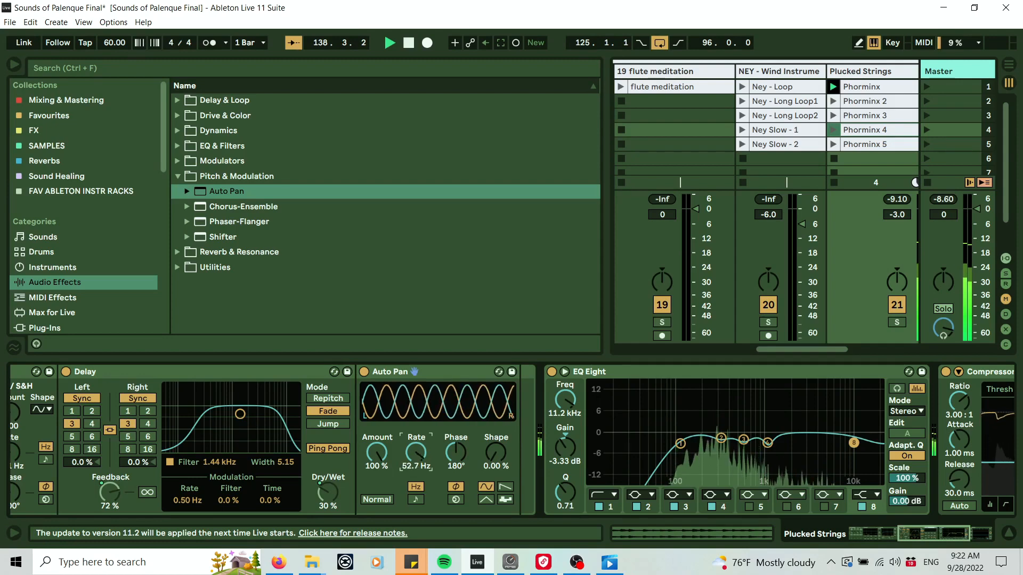
{"action": "left_click_drag", "start_coordinate": [413, 455], "coordinate": [387, 484]}
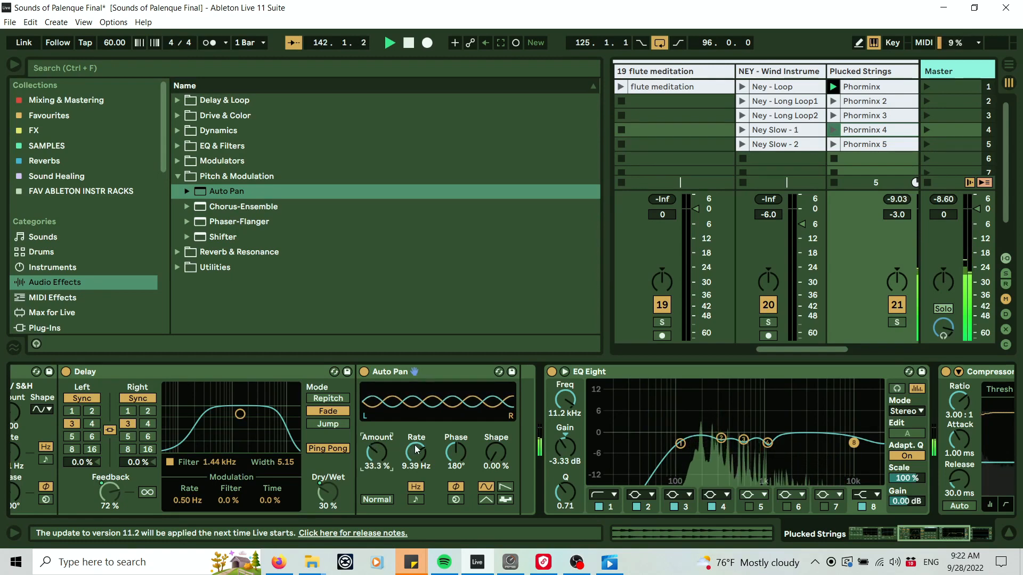
{"action": "mouse_move", "coordinate": [419, 453]}
{"action": "left_mouse_down"}
{"action": "mouse_move", "coordinate": [418, 461]}
{"action": "mouse_move", "coordinate": [377, 458]}
{"action": "mouse_move", "coordinate": [376, 443]}
{"action": "mouse_move", "coordinate": [416, 459]}
{"action": "mouse_move", "coordinate": [415, 450]}
{"action": "left_mouse_up"}
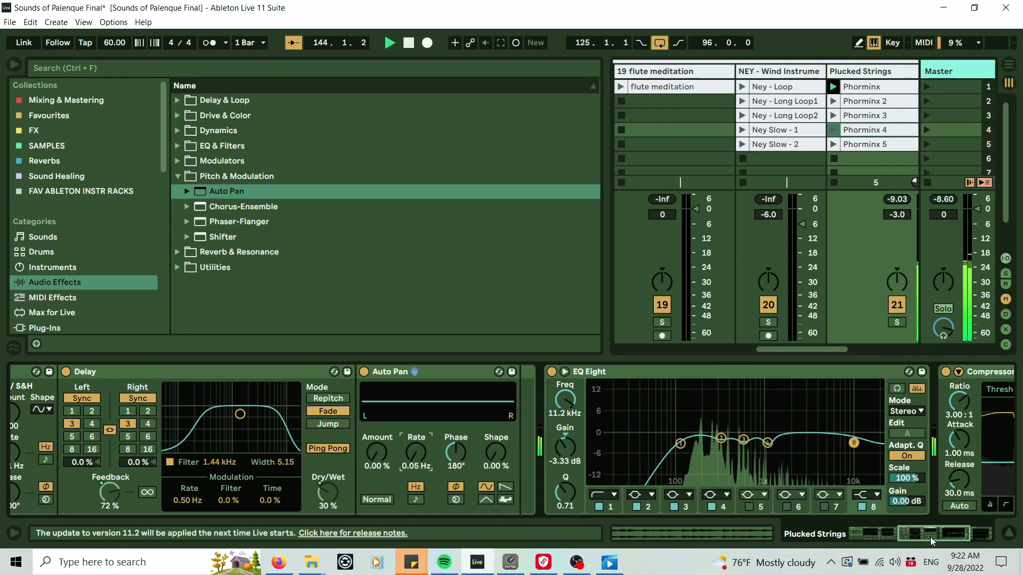
Map Auto Pan's Amount and Rate both to Macro 5.
{"action": "left_click_drag", "start_coordinate": [930, 537], "coordinate": [865, 530]}
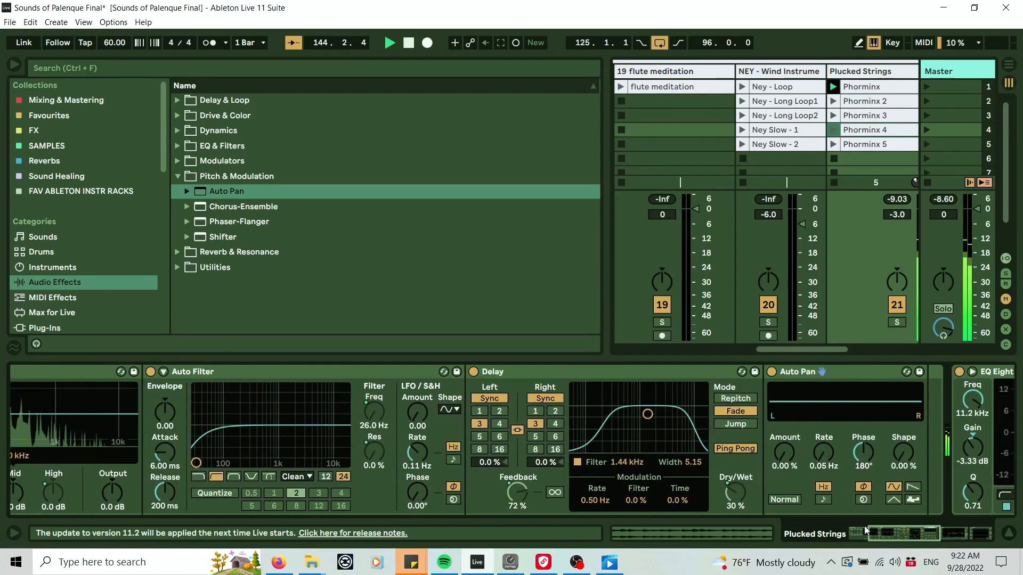
{"action": "right_click", "coordinate": [776, 448]}
{"action": "left_click", "coordinate": [823, 300]}
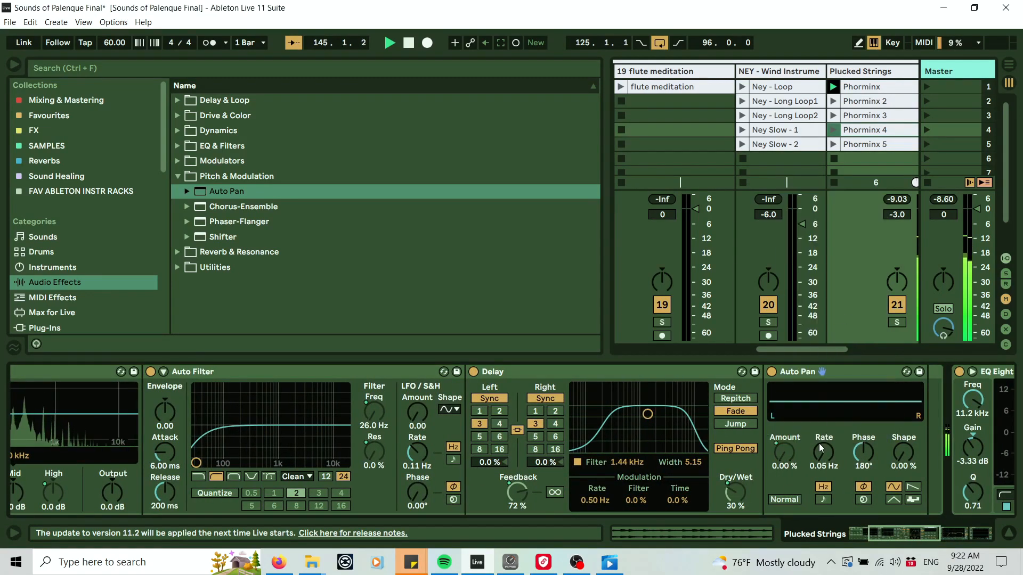
{"action": "right_click", "coordinate": [820, 448]}
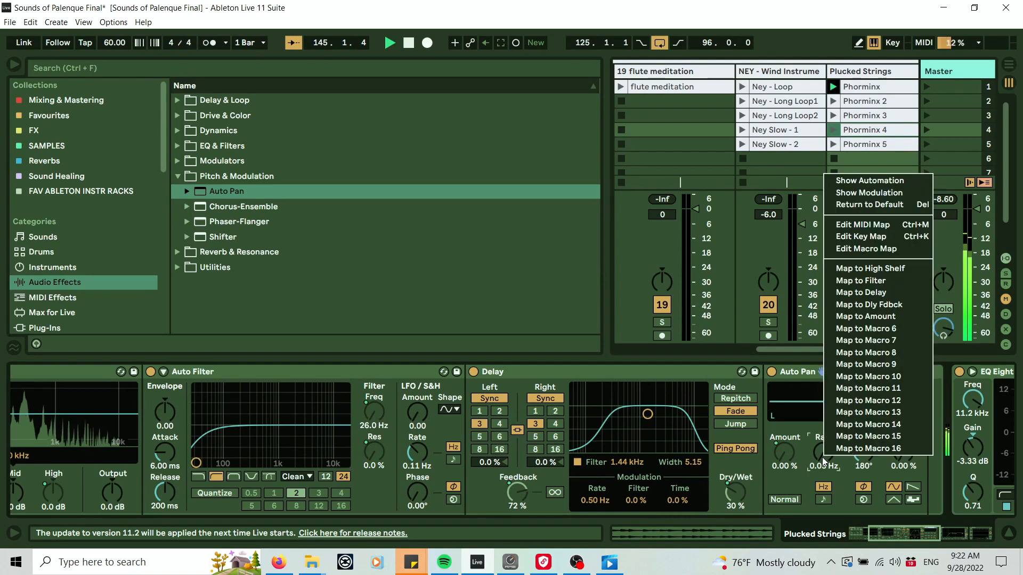
{"action": "left_click", "coordinate": [908, 317]}
Rename Macro 5 as Auto Pan.
{"action": "left_click_drag", "start_coordinate": [918, 538], "coordinate": [530, 455]}
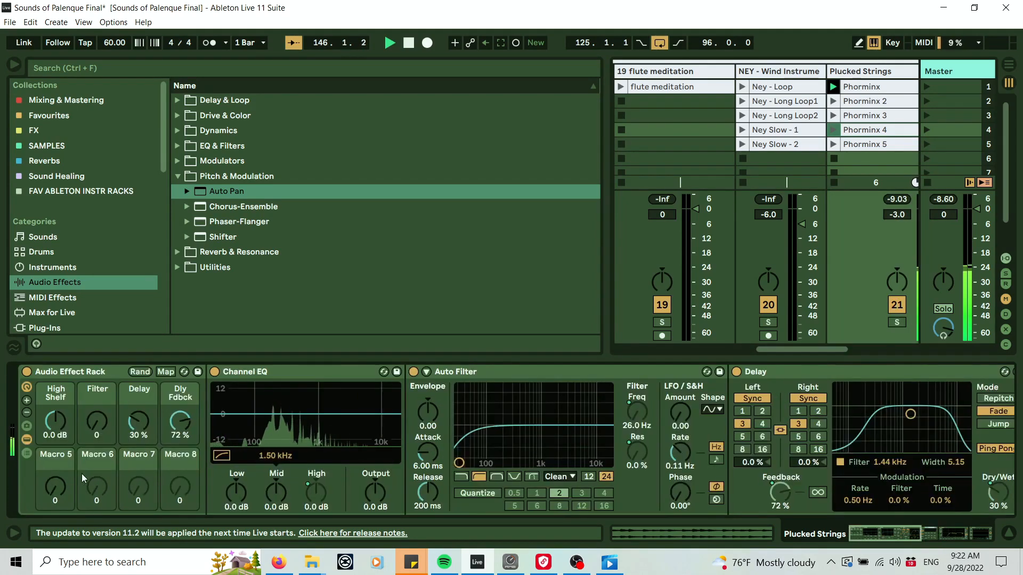
{"action": "right_click", "coordinate": [61, 461]}
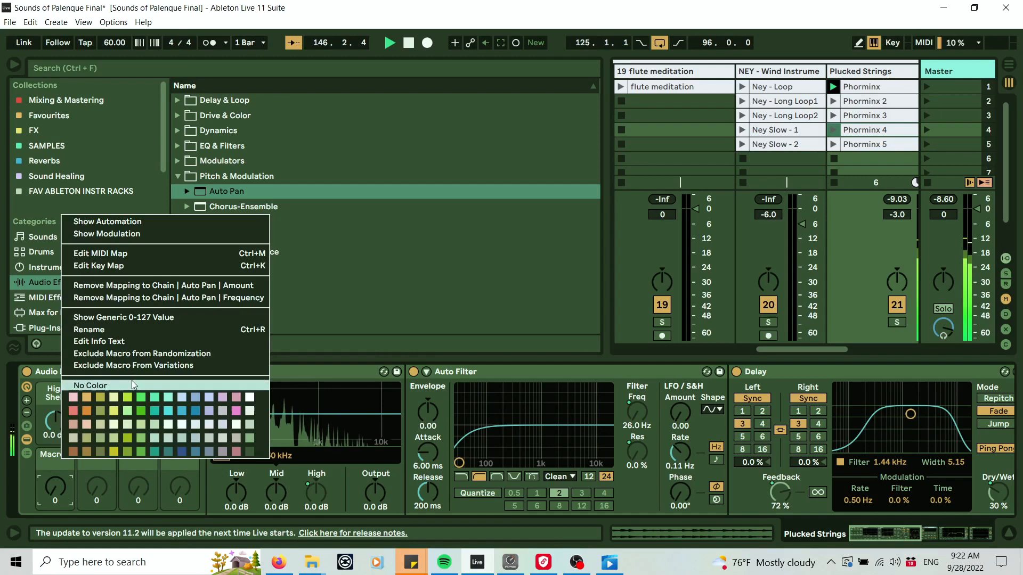
{"action": "left_click", "coordinate": [143, 330]}
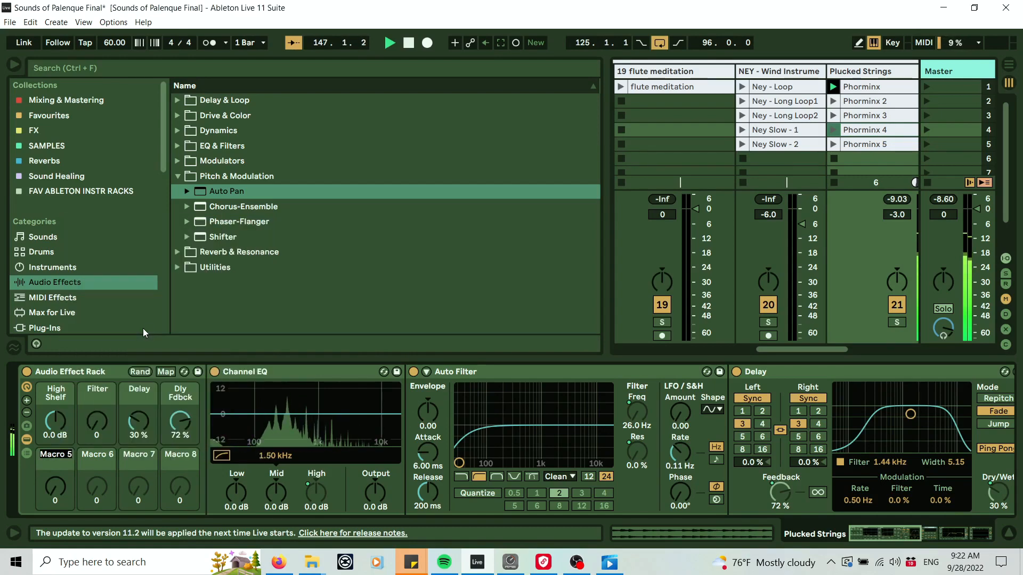
{"action": "type", "text": "auto"}
{"action": "key", "text": "BackSpace"}
{"action": "key", "text": "BackSpace"}
{"action": "key", "text": "BackSpace"}
{"action": "key", "text": "BackSpace"}
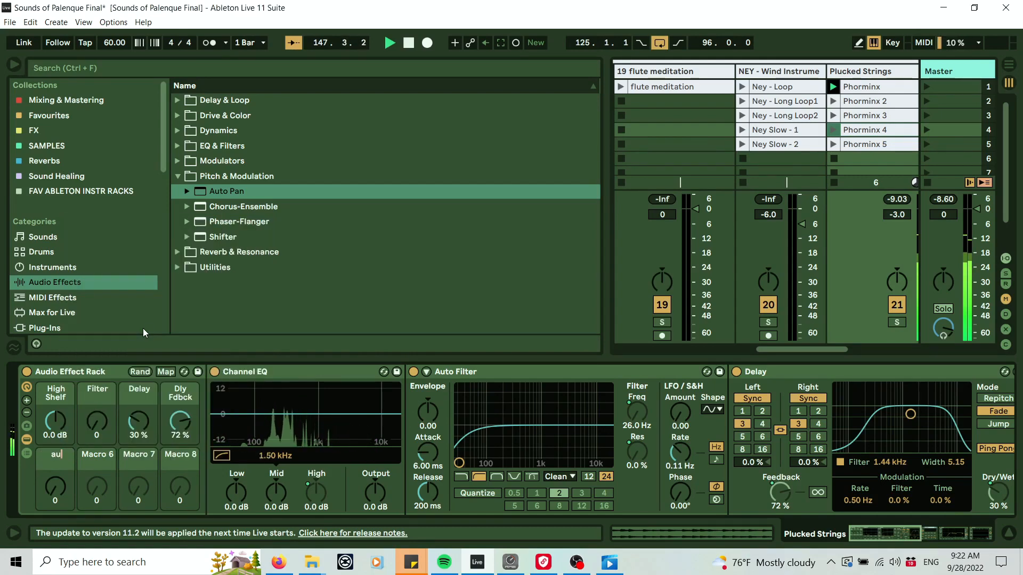
{"action": "type", "text": "Auto"}
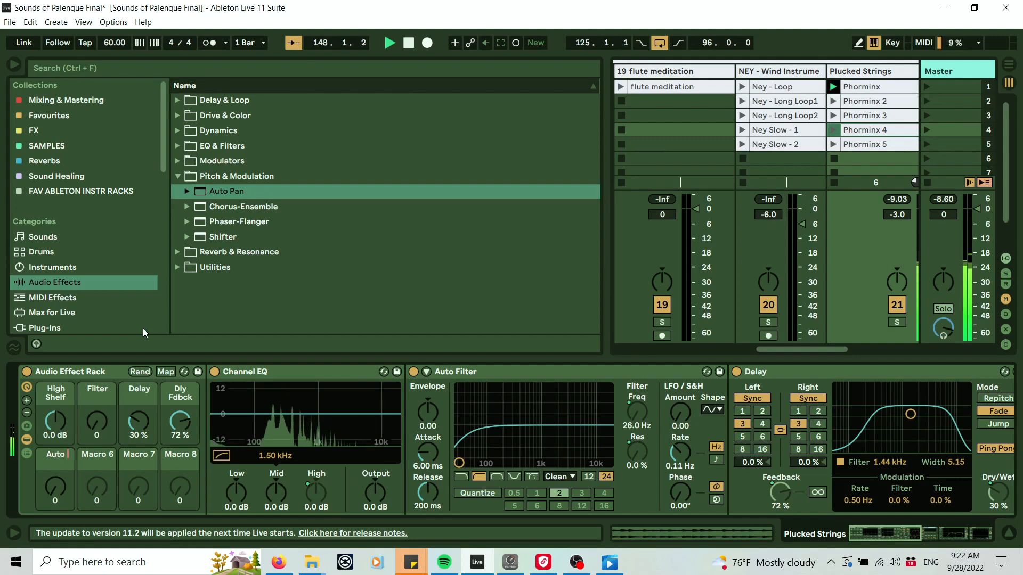
{"action": "type", "text": " Pan"}
{"action": "key", "text": "Return"}
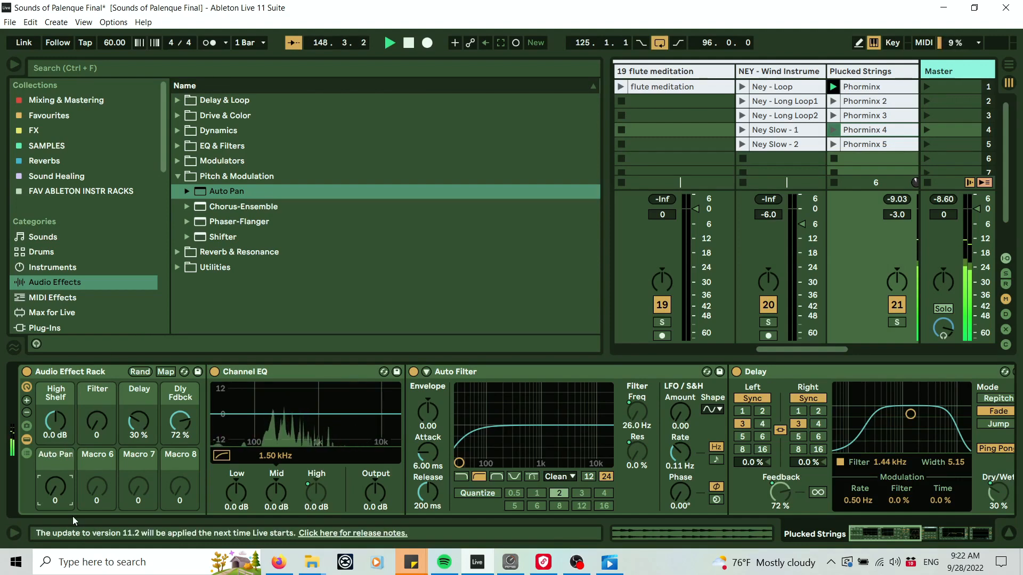
Set the Auto Pan macro to 30 and check its effect on the Auto Pan device.
{"action": "left_click_drag", "start_coordinate": [58, 497], "coordinate": [58, 487]}
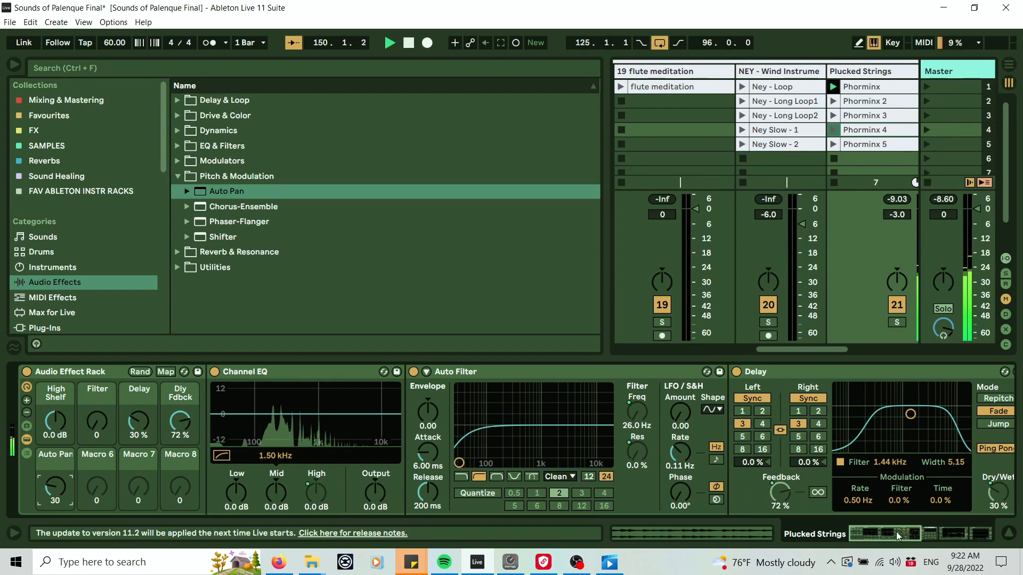
{"action": "left_click_drag", "start_coordinate": [897, 532], "coordinate": [918, 528]}
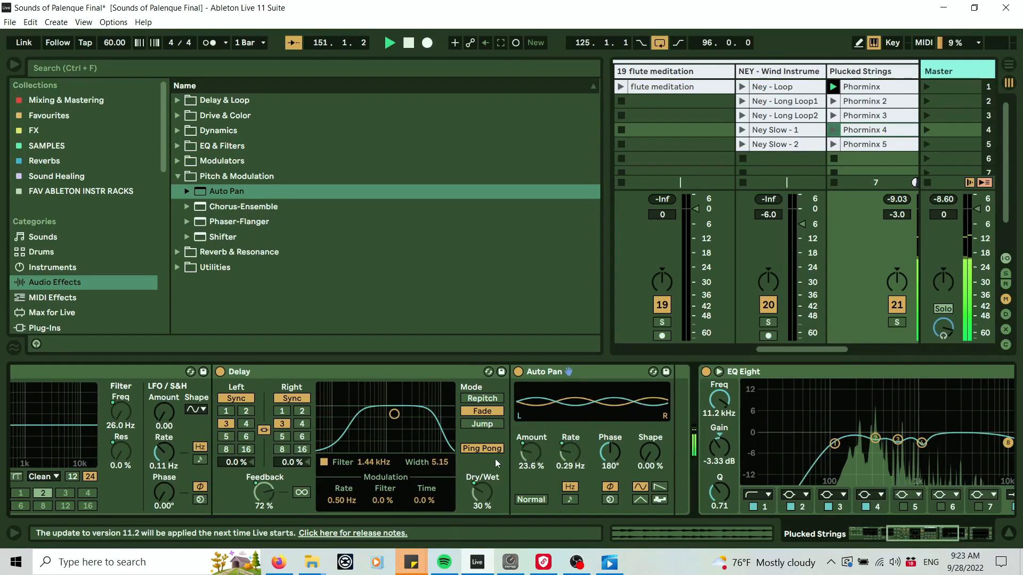
{"action": "left_click_drag", "start_coordinate": [909, 526], "coordinate": [841, 531]}
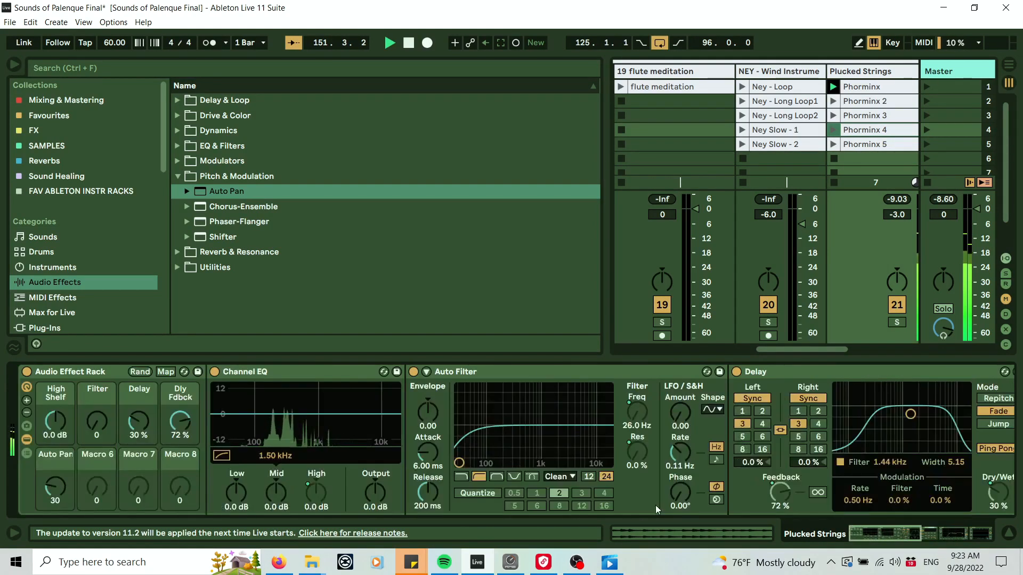
{"action": "left_click_drag", "start_coordinate": [820, 349], "coordinate": [848, 349]}
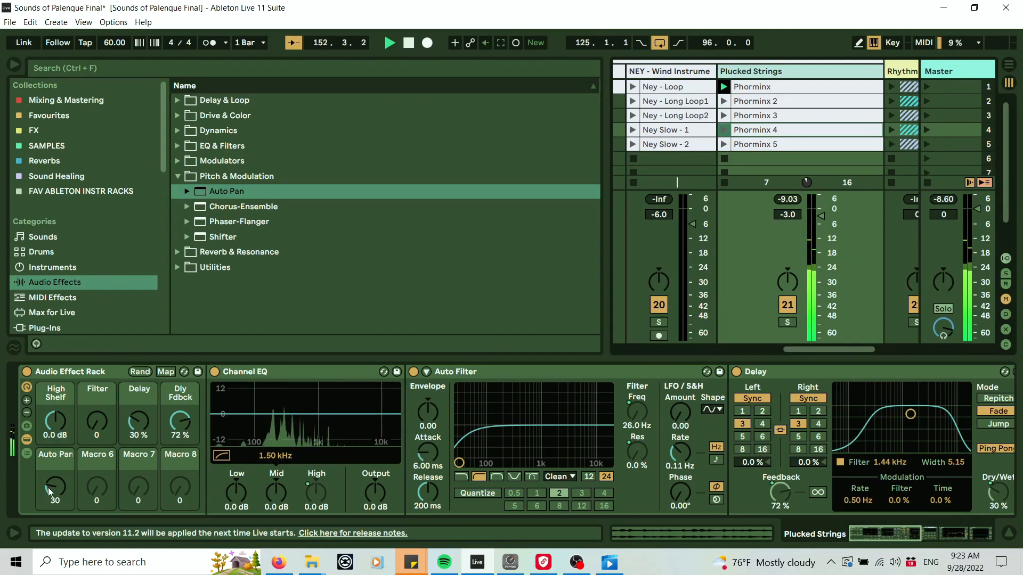
Sweep the Auto Pan macro up while the track plays, then return it to 0.
{"action": "left_click_drag", "start_coordinate": [55, 486], "coordinate": [55, 462]}
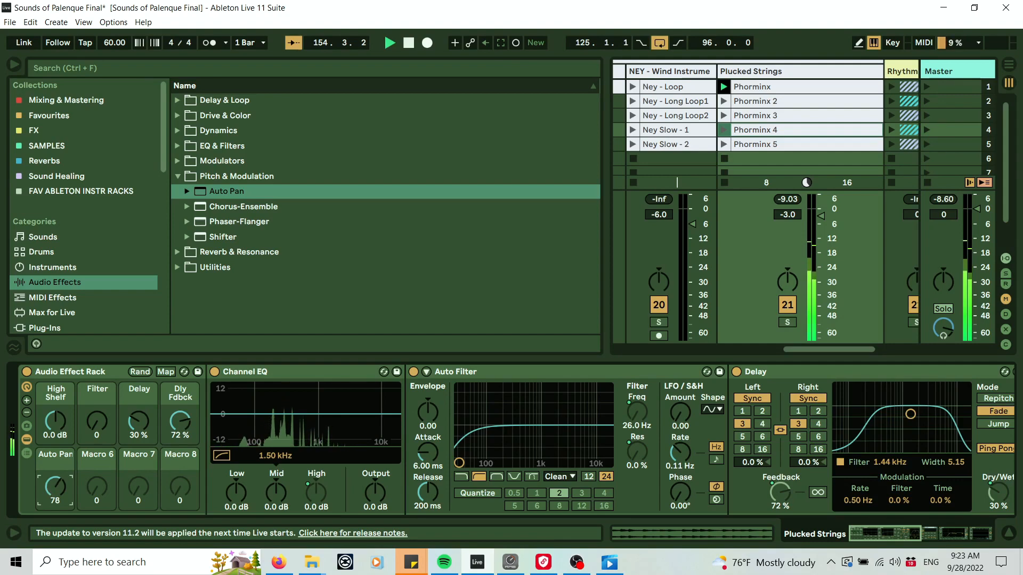
{"action": "mouse_move", "coordinate": [49, 487]}
{"action": "left_mouse_down"}
{"action": "mouse_move", "coordinate": [50, 463]}
{"action": "mouse_move", "coordinate": [54, 492]}
{"action": "left_mouse_up"}
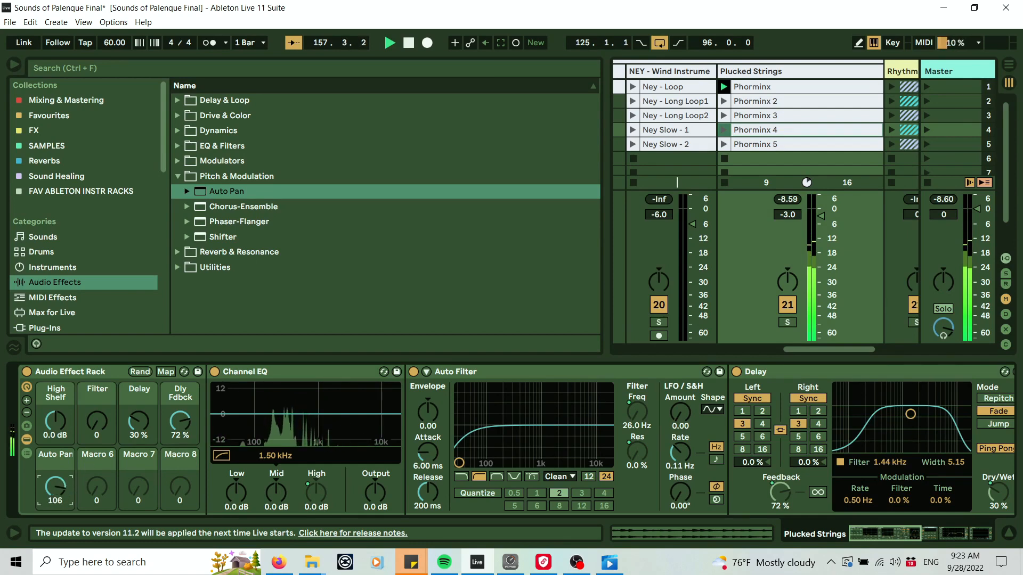
{"action": "left_click_drag", "start_coordinate": [138, 421], "coordinate": [138, 404]}
{"action": "mouse_move", "coordinate": [52, 485]}
{"action": "left_mouse_down"}
{"action": "mouse_move", "coordinate": [53, 496]}
{"action": "mouse_move", "coordinate": [53, 471]}
{"action": "mouse_move", "coordinate": [53, 501]}
{"action": "left_mouse_up"}
Set the Dly Fdbck macro to 69% and stop playback.
{"action": "left_click_drag", "start_coordinate": [139, 420], "coordinate": [180, 421]}
{"action": "left_click", "coordinate": [180, 421]}
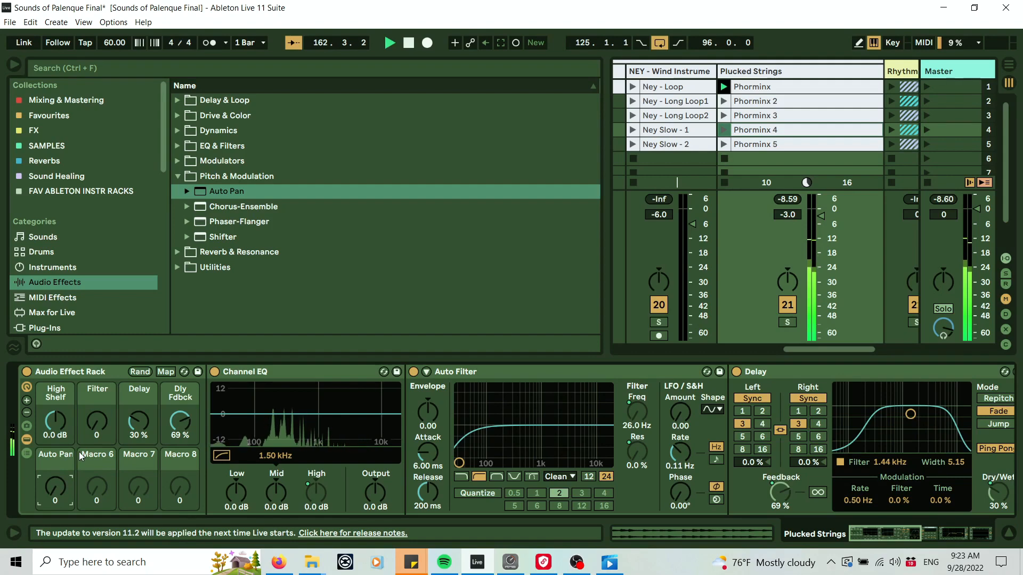
{"action": "key", "text": "space"}
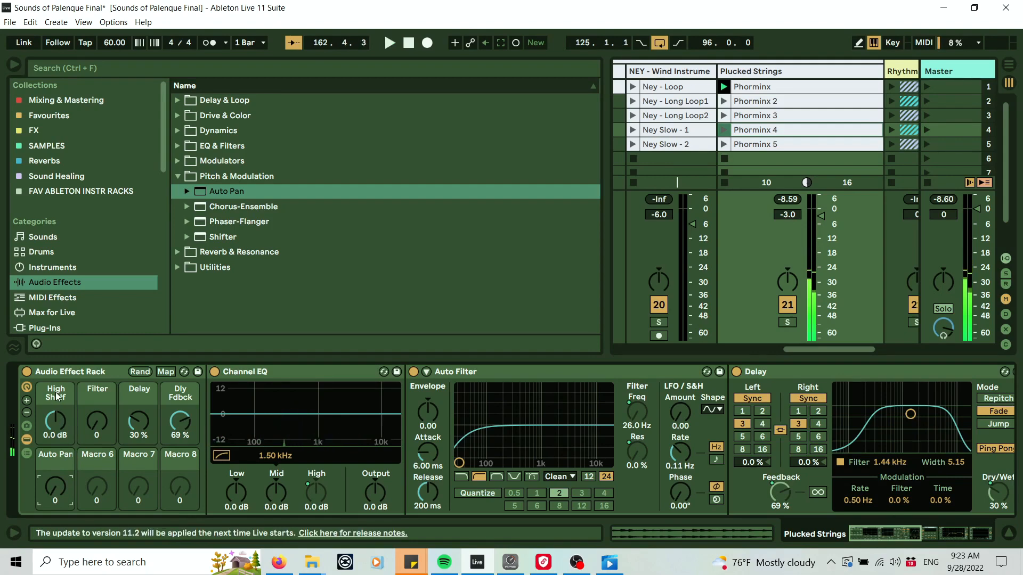
Color the High Shelf and Filter macros red.
{"action": "right_click", "coordinate": [55, 398]}
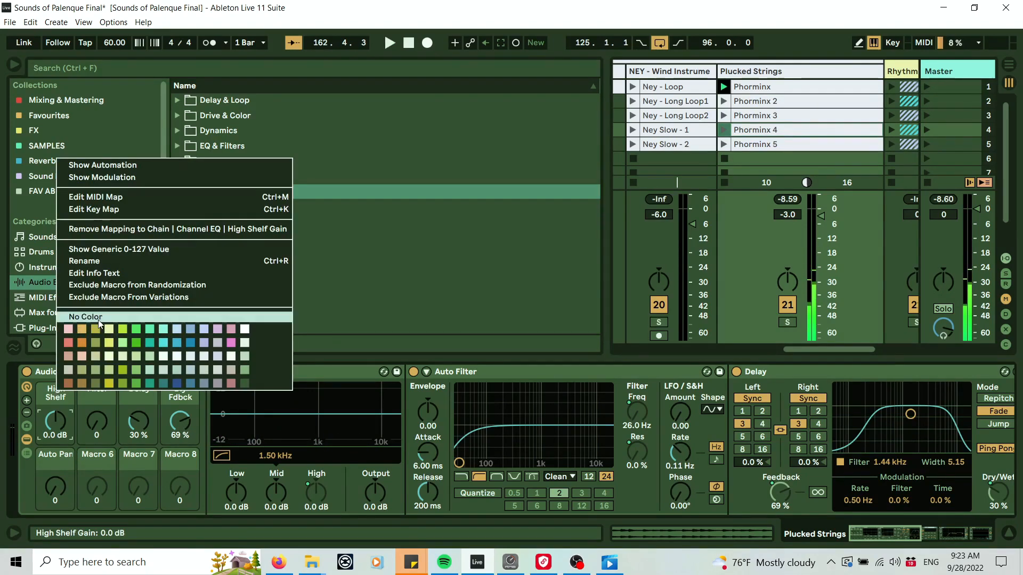
{"action": "left_click", "coordinate": [66, 343]}
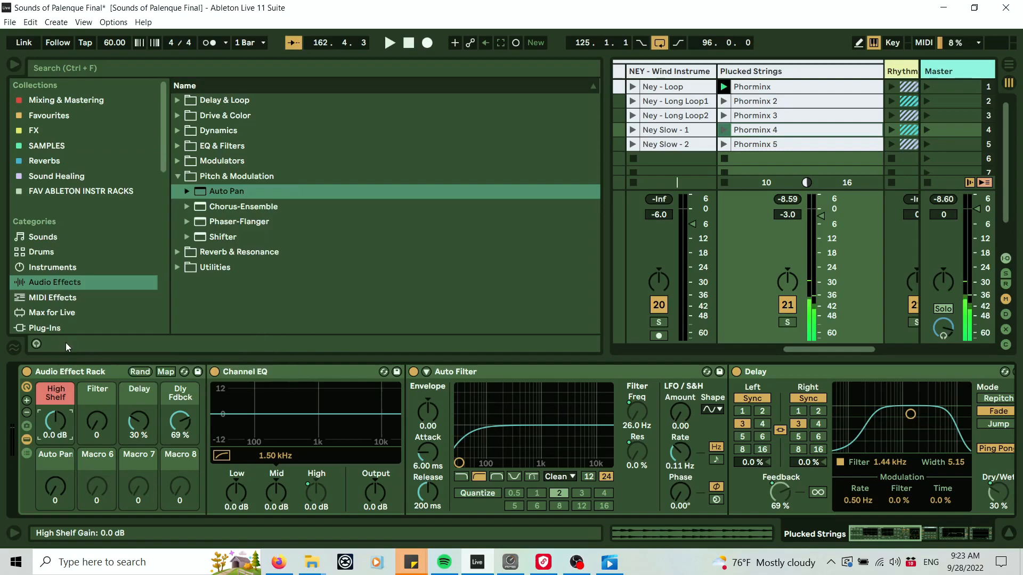
{"action": "right_click", "coordinate": [90, 389]}
{"action": "left_click", "coordinate": [117, 340]}
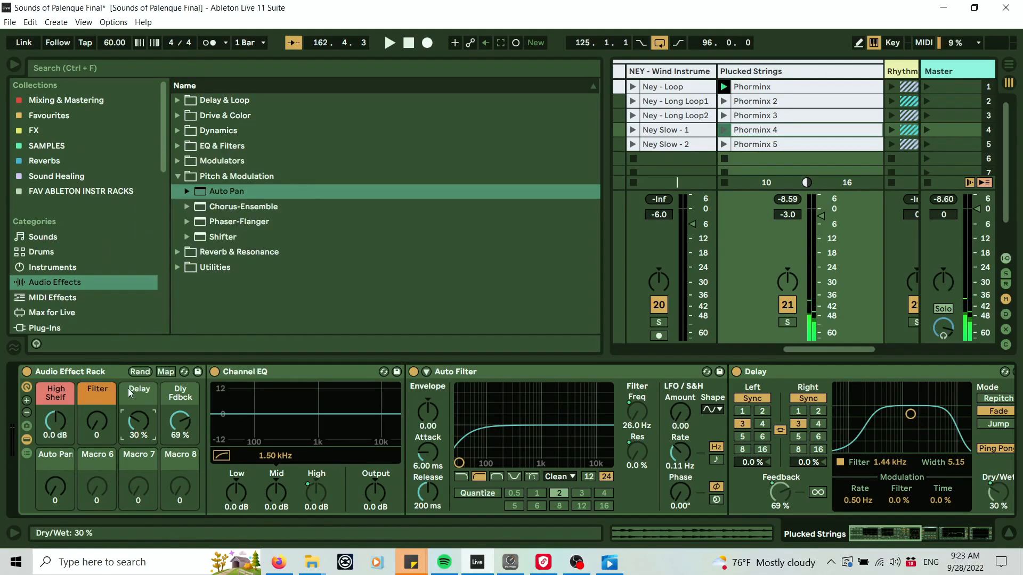
{"action": "right_click", "coordinate": [131, 418]}
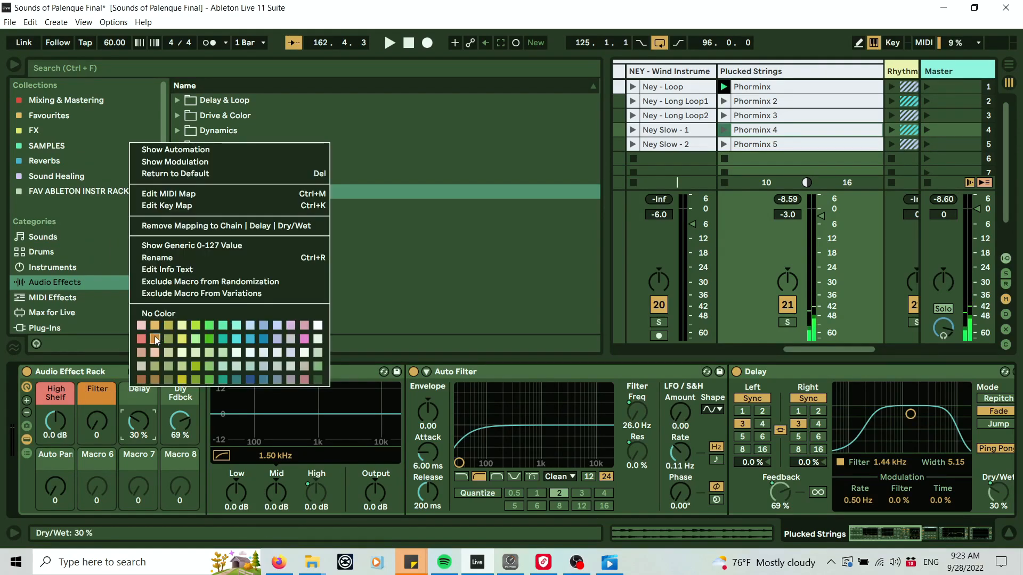
{"action": "left_click", "coordinate": [144, 339]}
{"action": "right_click", "coordinate": [90, 391]}
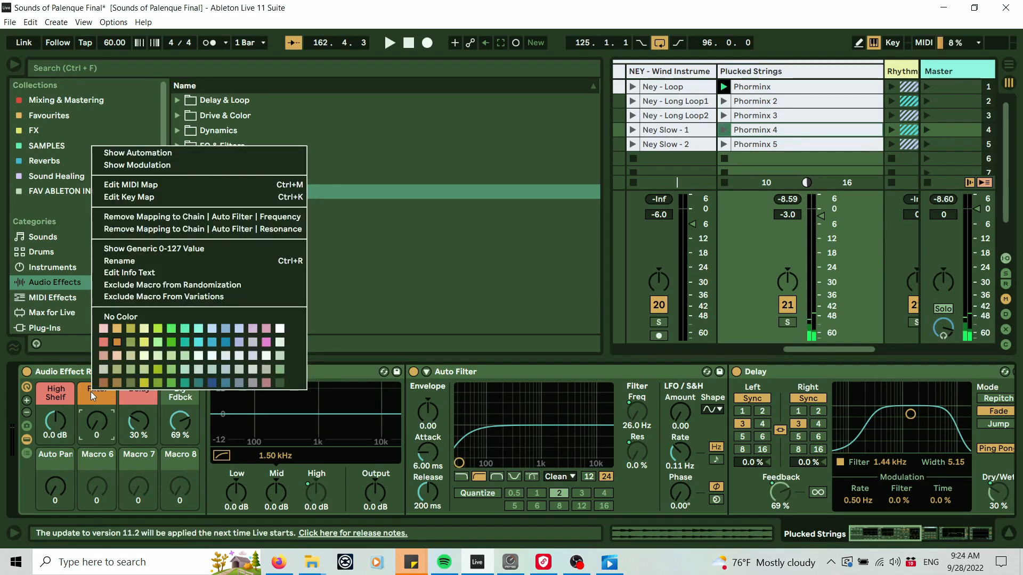
{"action": "left_click", "coordinate": [106, 340]}
Color the Delay and Dly Fdbck macros orange and the Auto Pan macro yellow.
{"action": "right_click", "coordinate": [138, 394]}
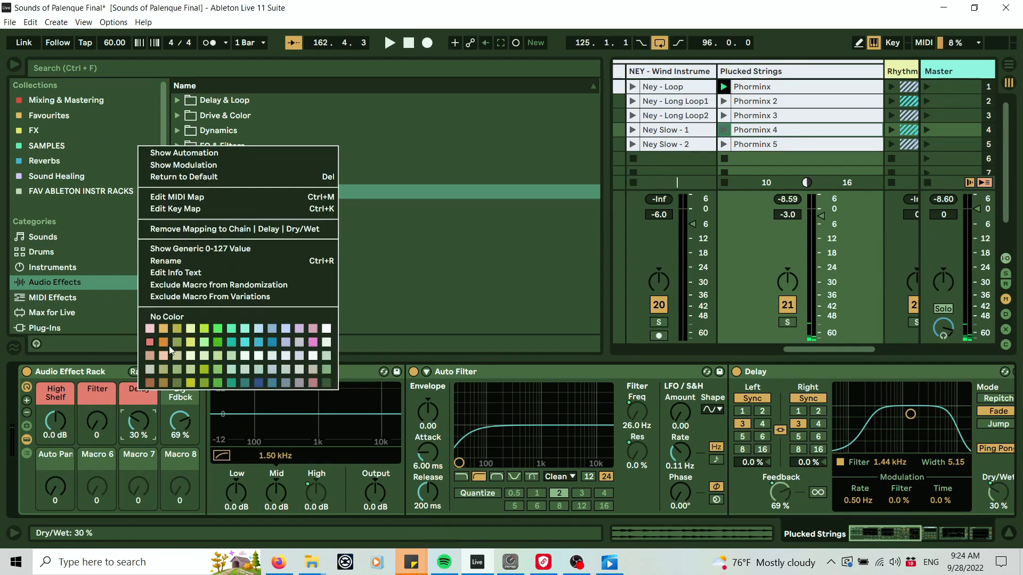
{"action": "left_click", "coordinate": [162, 341]}
{"action": "right_click", "coordinate": [177, 399]}
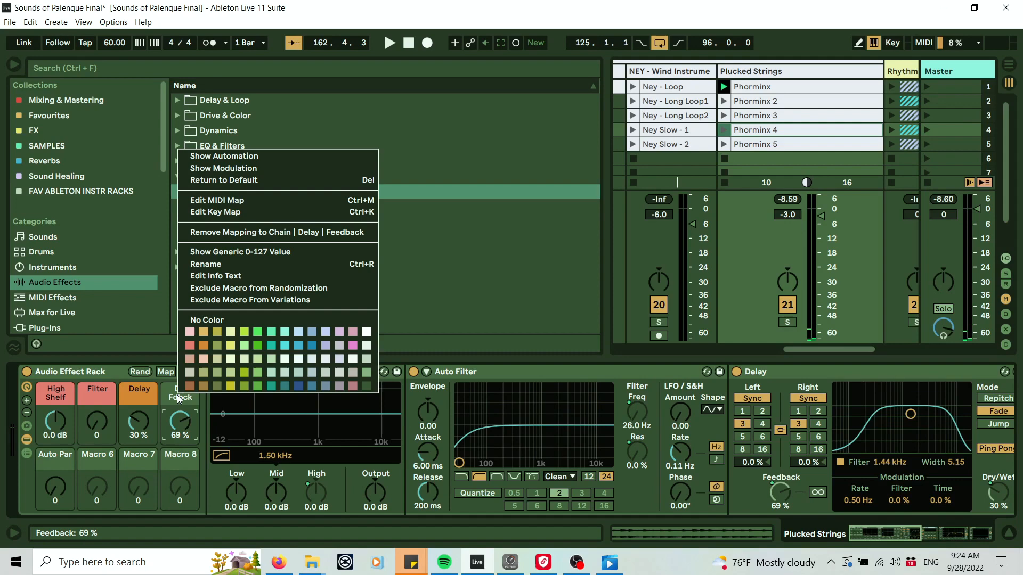
{"action": "left_click", "coordinate": [203, 345]}
{"action": "right_click", "coordinate": [54, 453]}
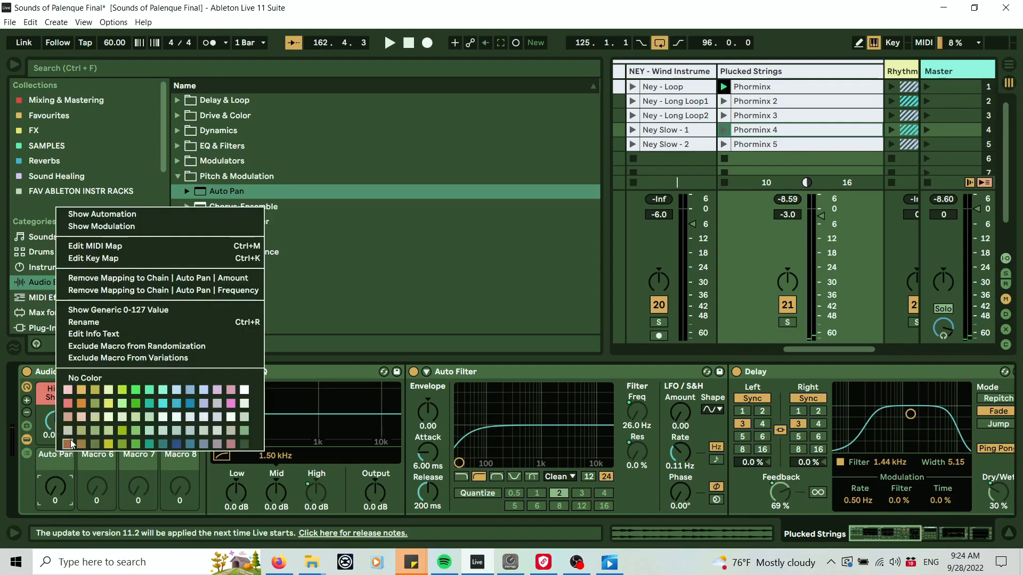
{"action": "left_click", "coordinate": [109, 403]}
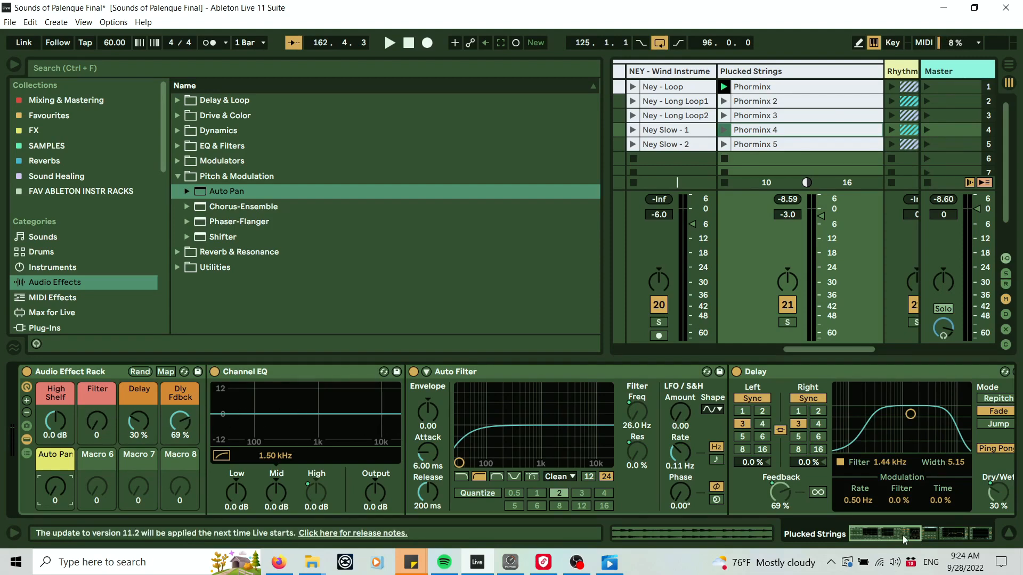
Browse the Hybrid Reverb Space presets and add Large Shimmer Plate to the chain after Auto Pan.
{"action": "left_click_drag", "start_coordinate": [902, 535], "coordinate": [883, 535]}
{"action": "left_click_drag", "start_coordinate": [897, 530], "coordinate": [925, 534]}
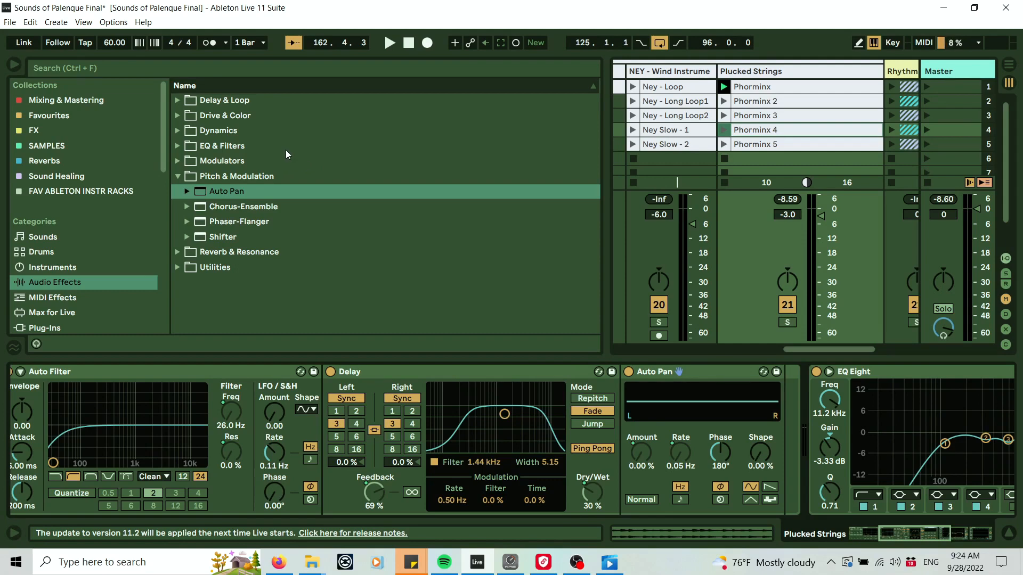
{"action": "left_click", "coordinate": [177, 176]}
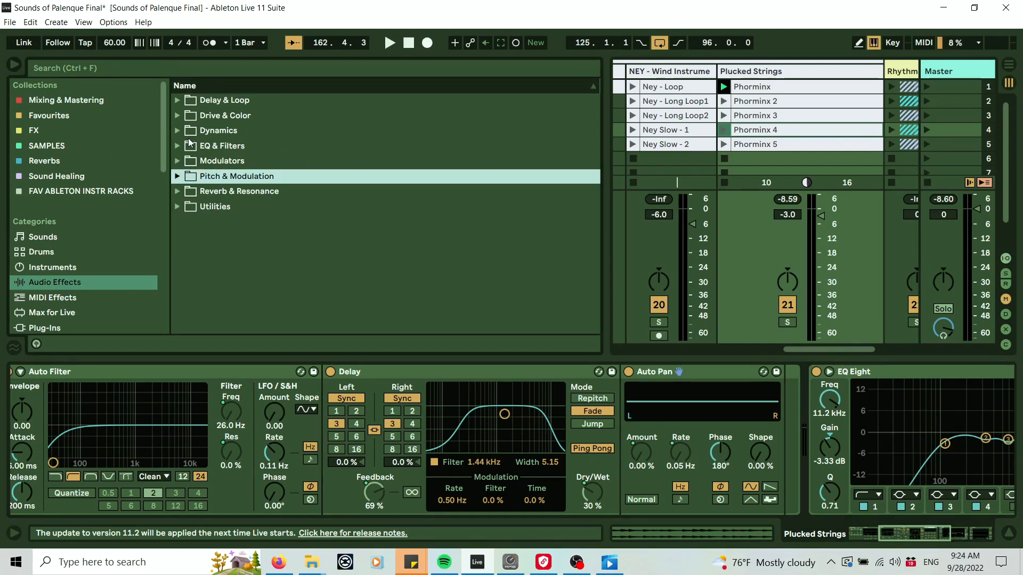
{"action": "left_click", "coordinate": [51, 284]}
{"action": "left_click", "coordinate": [178, 192]}
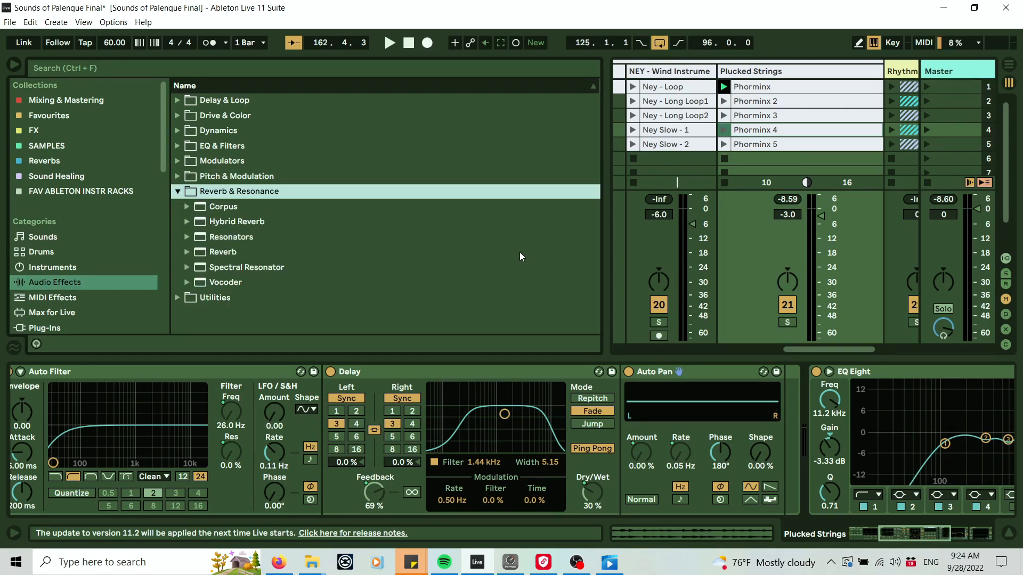
{"action": "left_click_drag", "start_coordinate": [919, 536], "coordinate": [928, 536]}
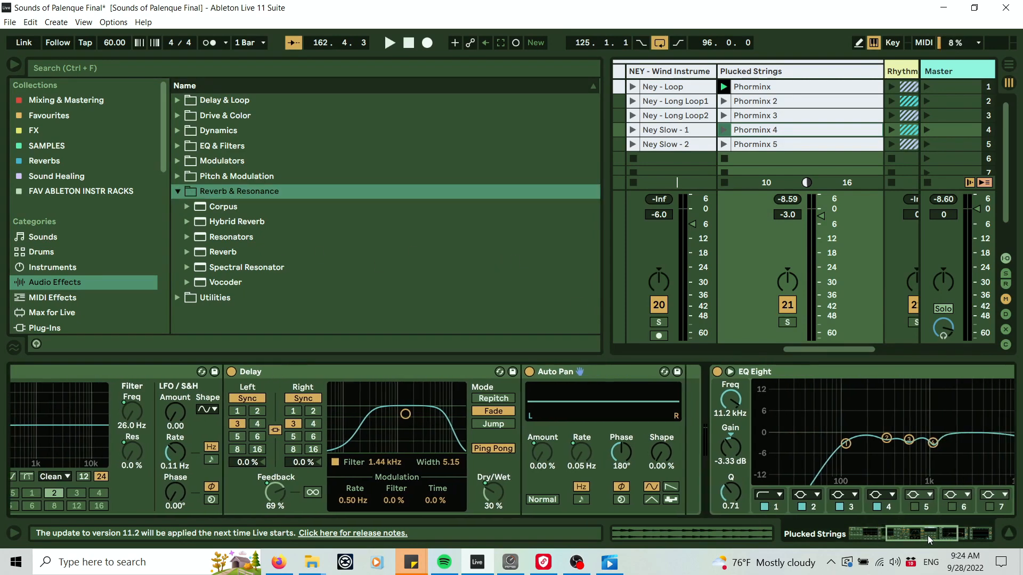
{"action": "left_click", "coordinate": [195, 221]}
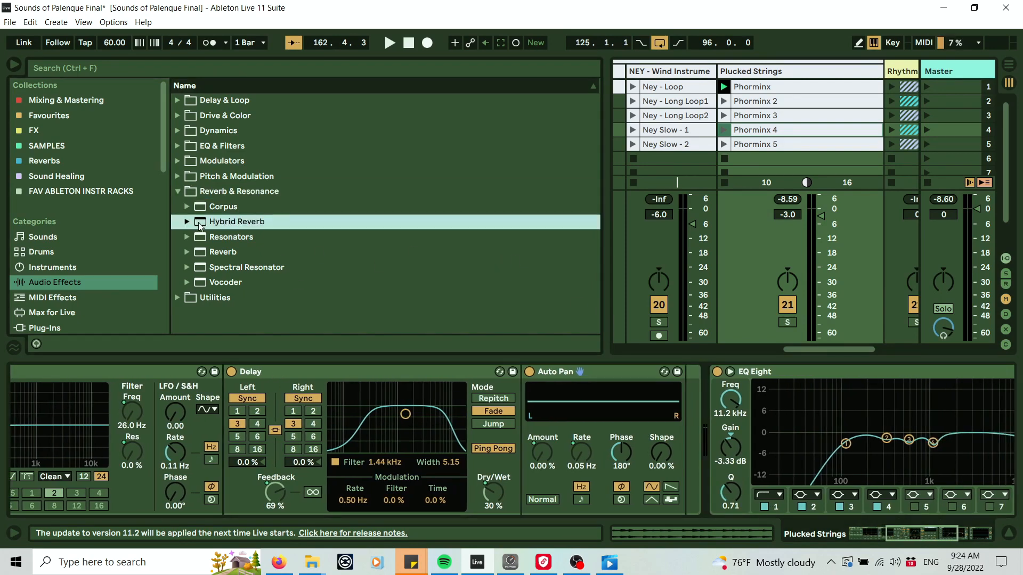
{"action": "left_click", "coordinate": [185, 222]}
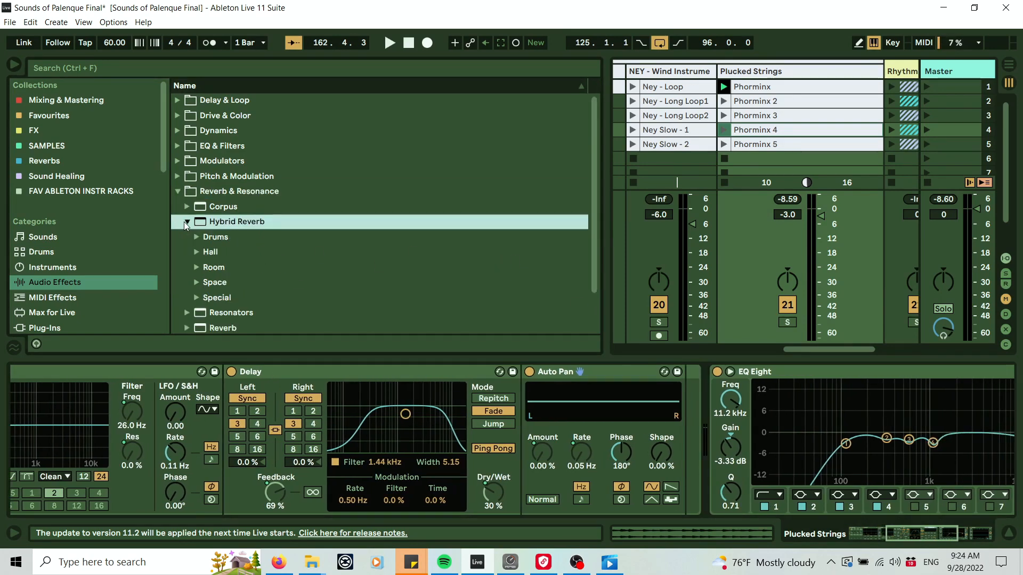
{"action": "left_click", "coordinate": [195, 296]}
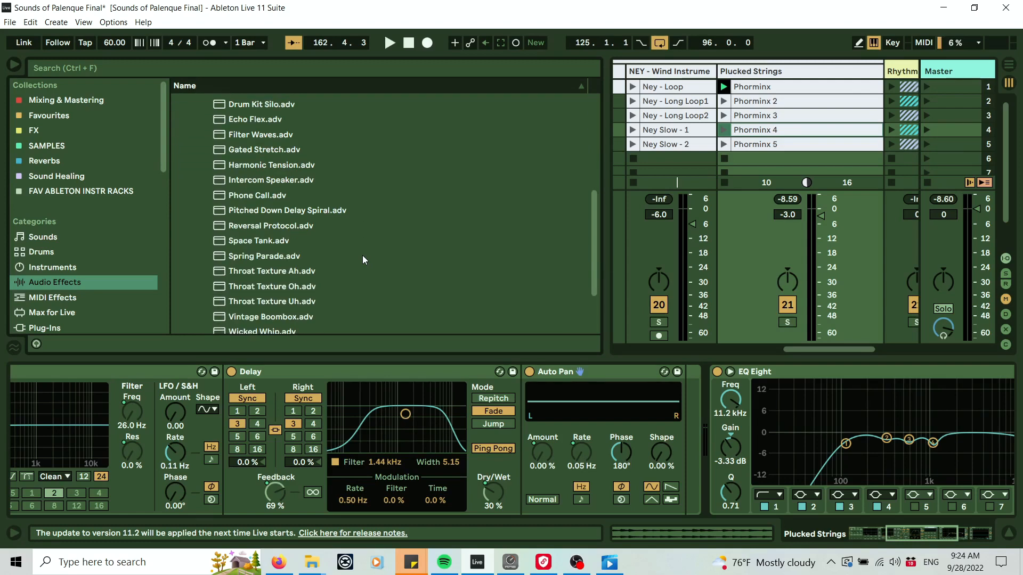
{"action": "scroll", "coordinate": [362, 254], "scroll_direction": "up", "scroll_amount": 5}
{"action": "left_click", "coordinate": [196, 185]}
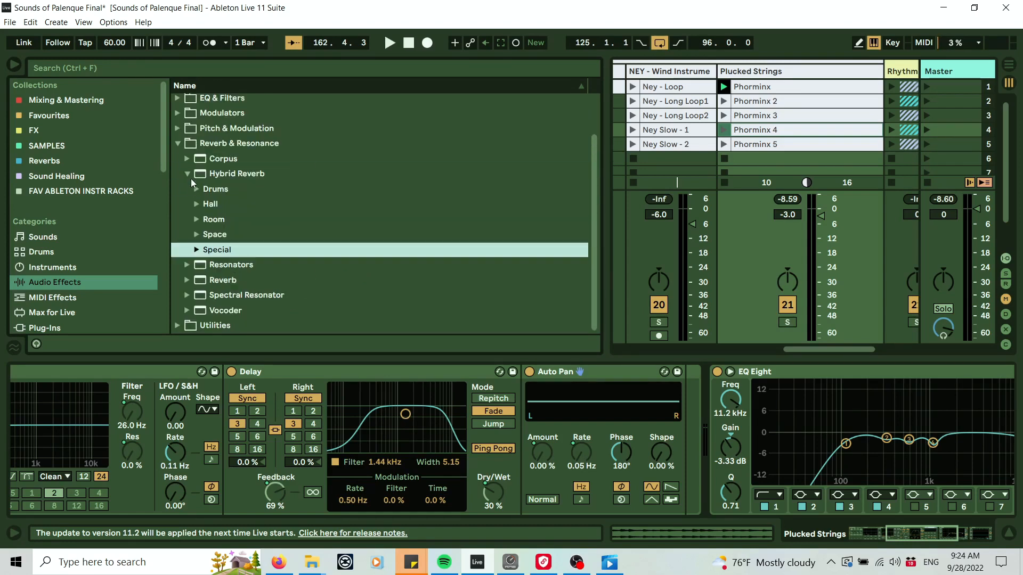
{"action": "left_click", "coordinate": [197, 235]}
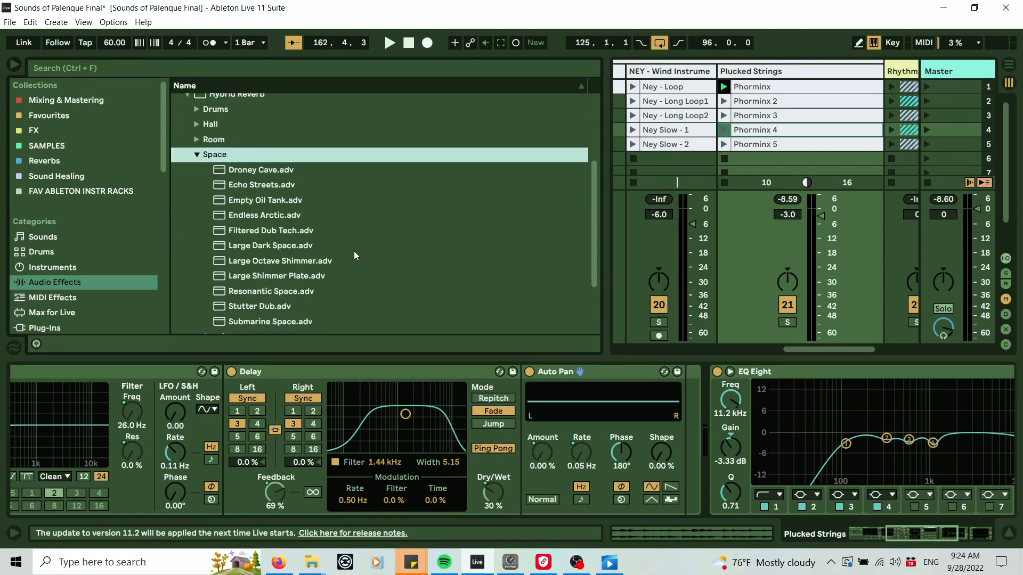
{"action": "scroll", "coordinate": [240, 109], "scroll_direction": "up", "scroll_amount": 1}
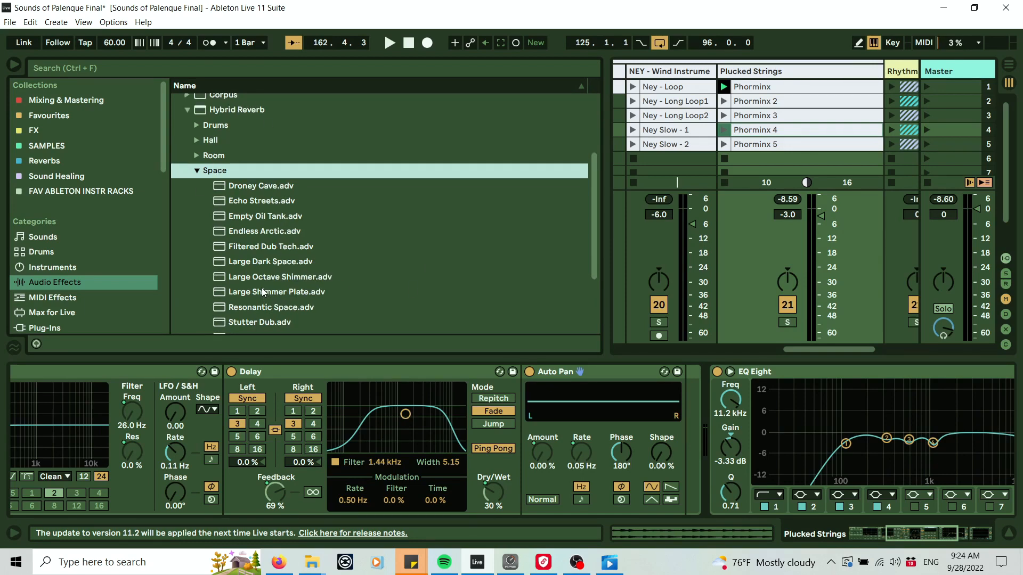
{"action": "mouse_move", "coordinate": [262, 292]}
{"action": "left_mouse_down"}
{"action": "mouse_move", "coordinate": [679, 392]}
{"action": "mouse_move", "coordinate": [695, 405]}
{"action": "left_mouse_up"}
Play the track and adjust the reverb's Dry/Wet and Decay, finishing at 40% Dry/Wet and 3.86 s Decay.
{"action": "left_click_drag", "start_coordinate": [922, 537], "coordinate": [931, 536]}
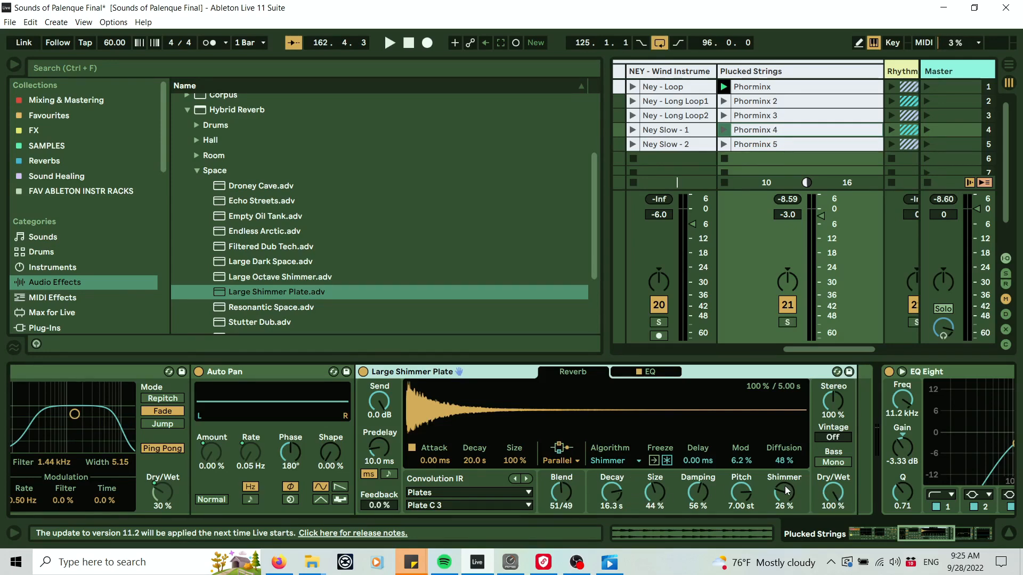
{"action": "left_click_drag", "start_coordinate": [842, 500], "coordinate": [842, 478]}
{"action": "key", "text": "space"}
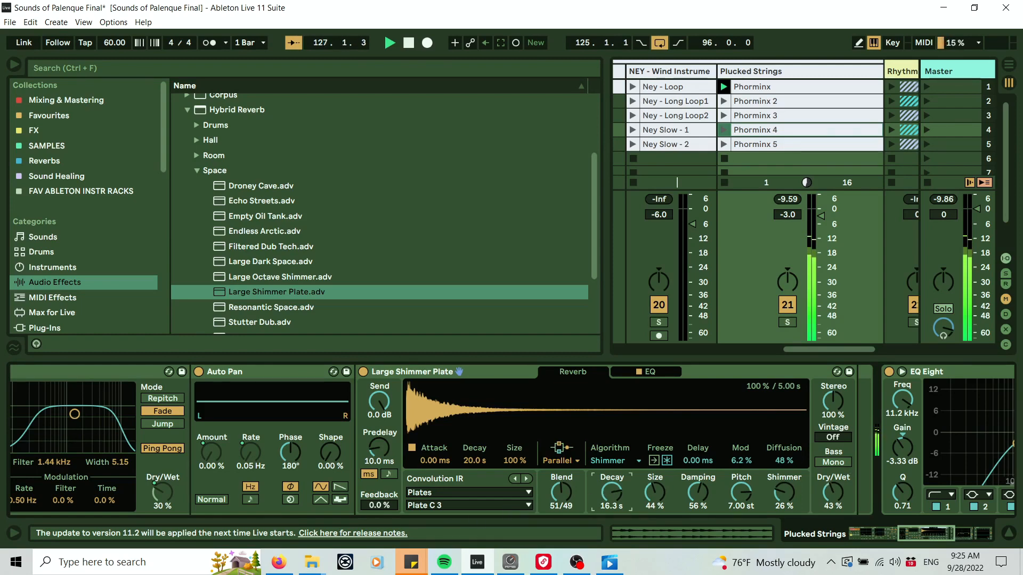
{"action": "left_click_drag", "start_coordinate": [615, 488], "coordinate": [614, 517]}
{"action": "left_click_drag", "start_coordinate": [833, 493], "coordinate": [832, 486]}
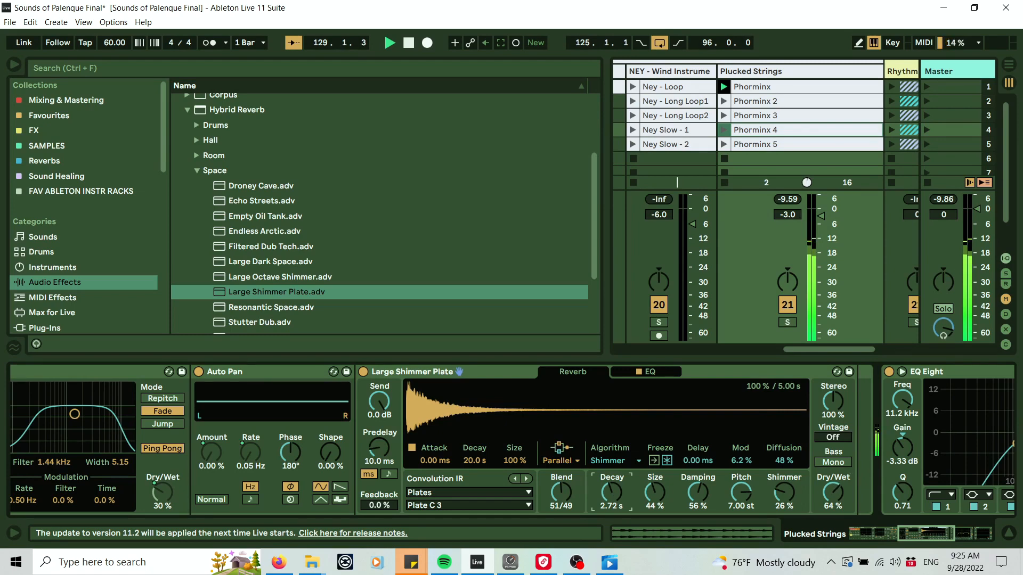
{"action": "left_click_drag", "start_coordinate": [611, 492], "coordinate": [611, 487]}
{"action": "left_click_drag", "start_coordinate": [611, 492], "coordinate": [611, 489]}
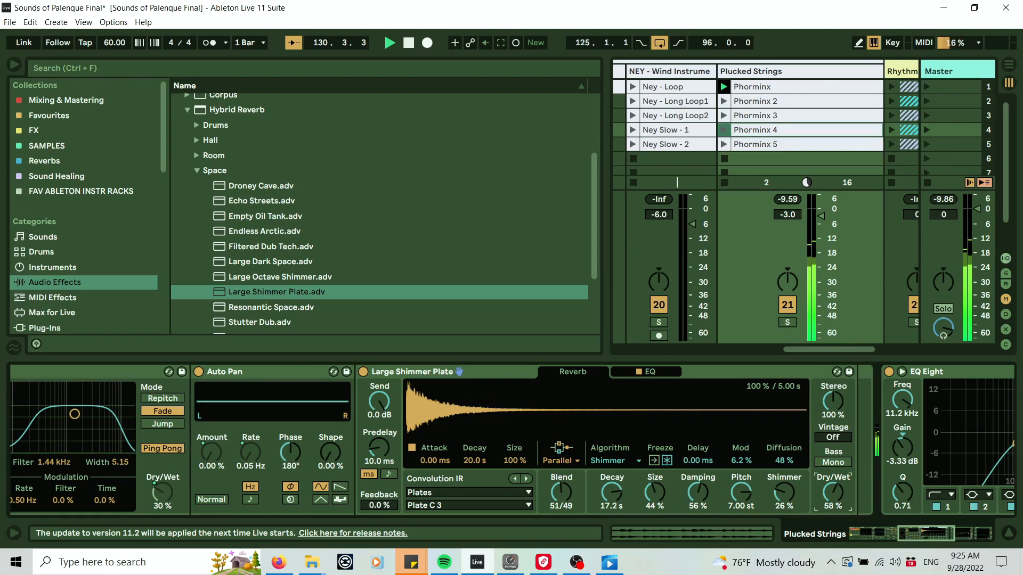
{"action": "mouse_move", "coordinate": [833, 493]}
{"action": "left_mouse_down"}
{"action": "mouse_move", "coordinate": [832, 511]}
{"action": "mouse_move", "coordinate": [833, 490]}
{"action": "left_mouse_up"}
{"action": "mouse_move", "coordinate": [611, 492]}
{"action": "left_mouse_down"}
{"action": "mouse_move", "coordinate": [612, 512]}
{"action": "mouse_move", "coordinate": [612, 503]}
{"action": "left_mouse_up"}
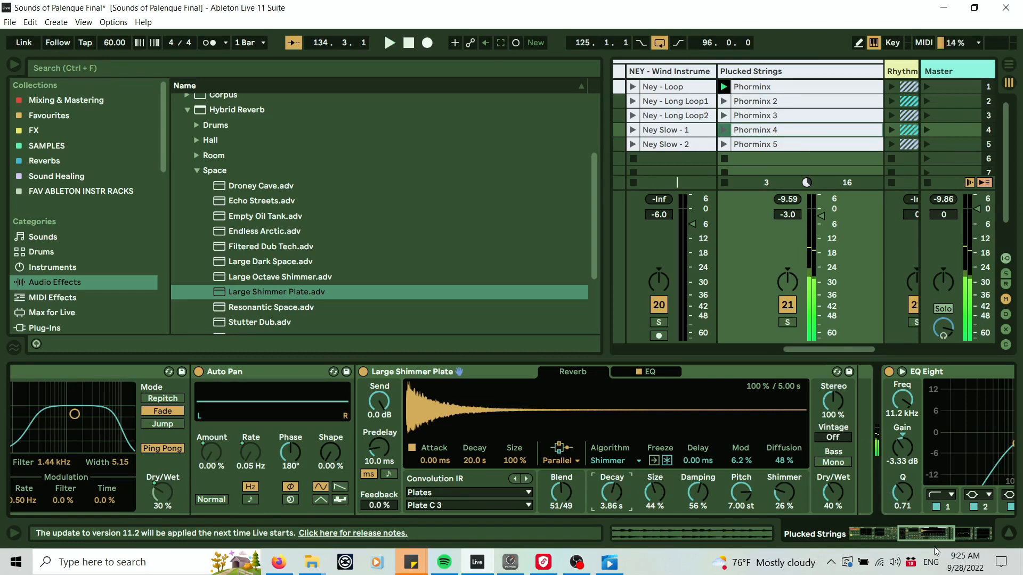
Map the Large Shimmer Plate's Dry/Wet to Macro 6.
{"action": "left_click_drag", "start_coordinate": [933, 532], "coordinate": [932, 535]}
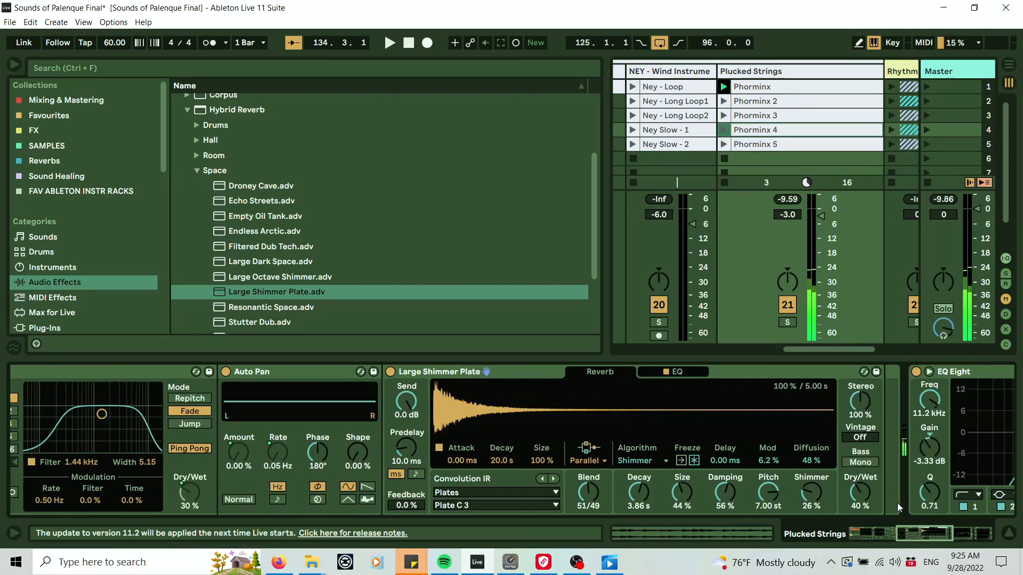
{"action": "left_click", "coordinate": [863, 494]}
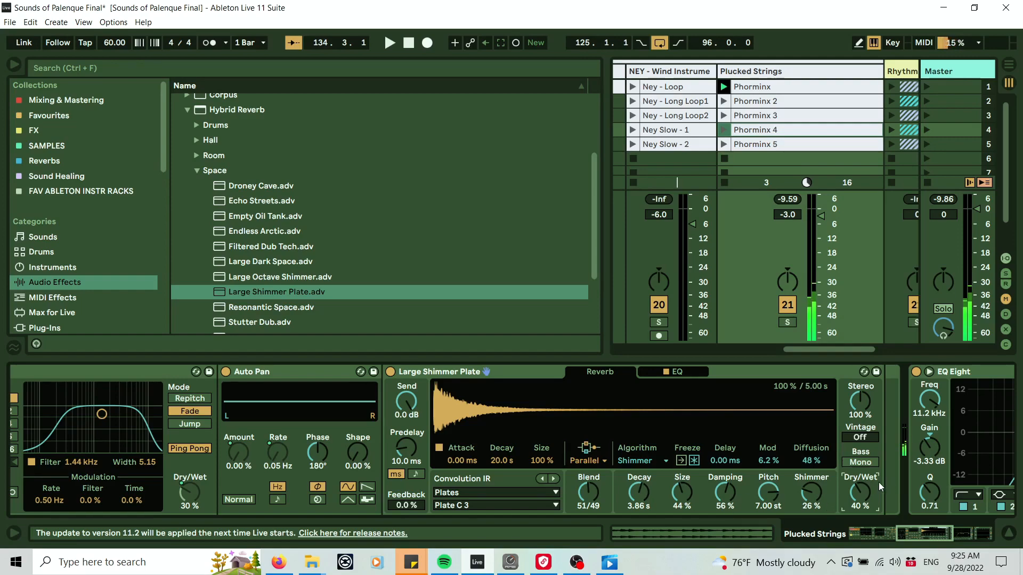
{"action": "left_click_drag", "start_coordinate": [917, 534], "coordinate": [847, 536]}
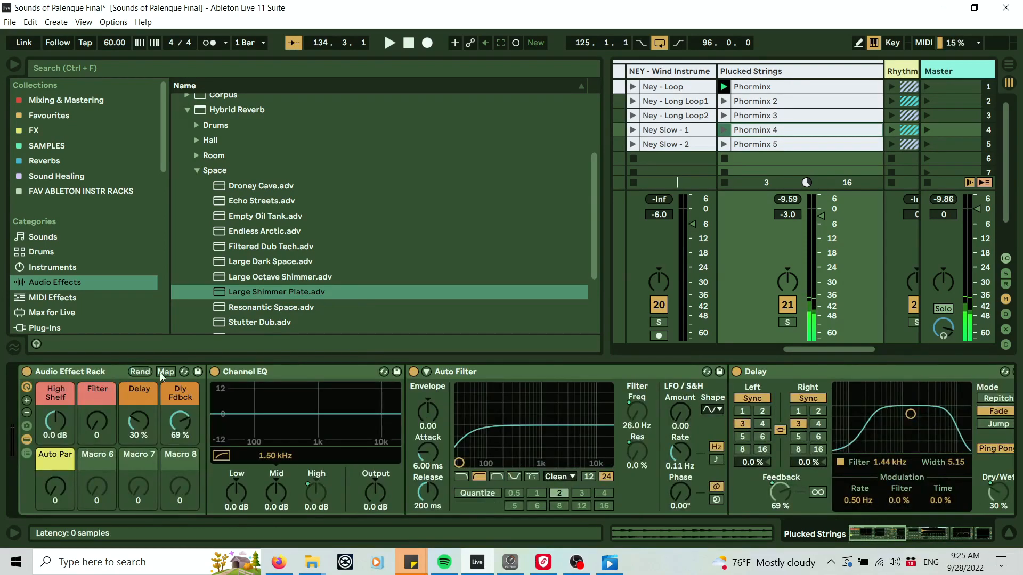
{"action": "left_click", "coordinate": [101, 373]}
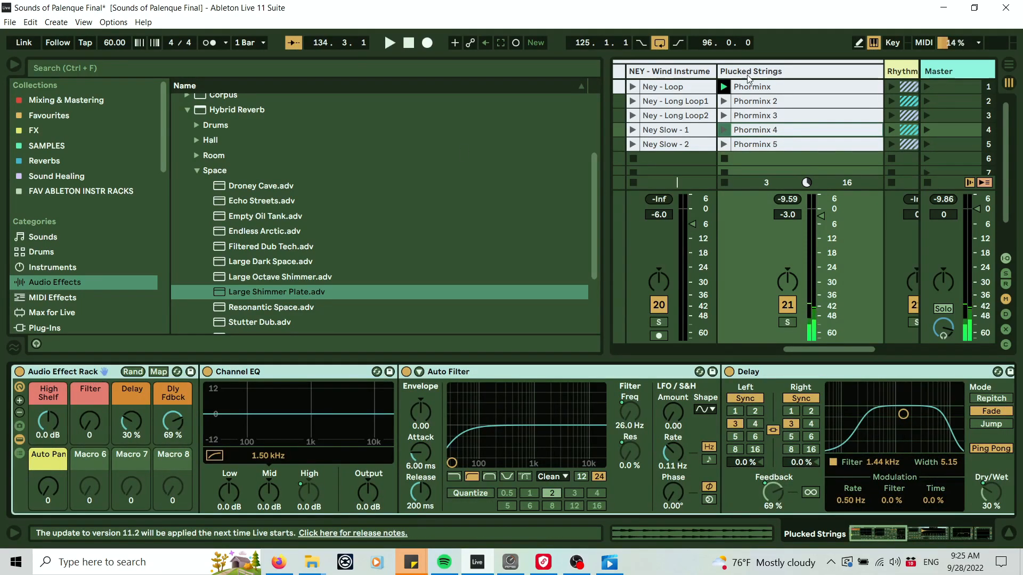
{"action": "left_click_drag", "start_coordinate": [874, 531], "coordinate": [818, 535]}
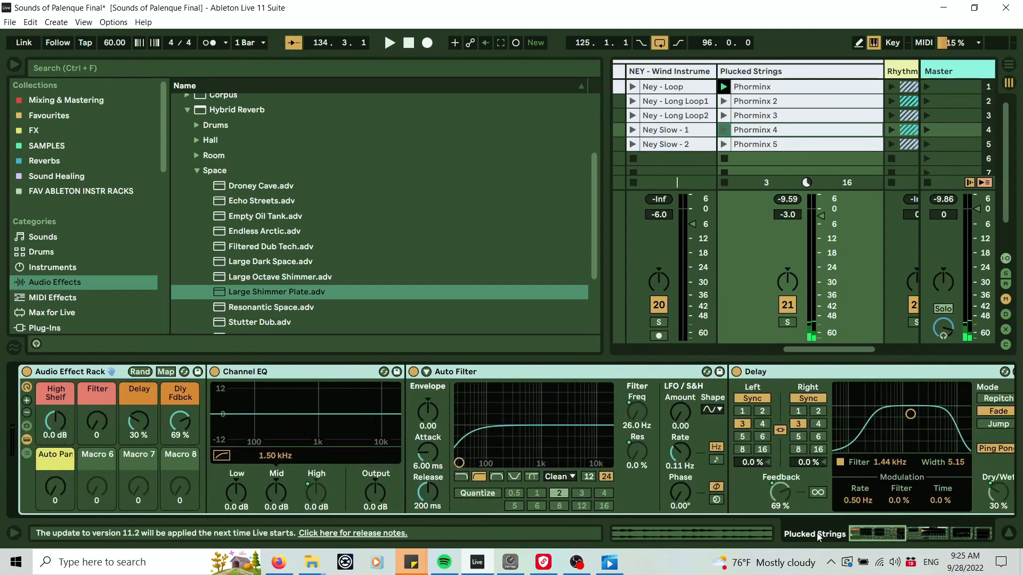
{"action": "left_click_drag", "start_coordinate": [879, 532], "coordinate": [943, 535]}
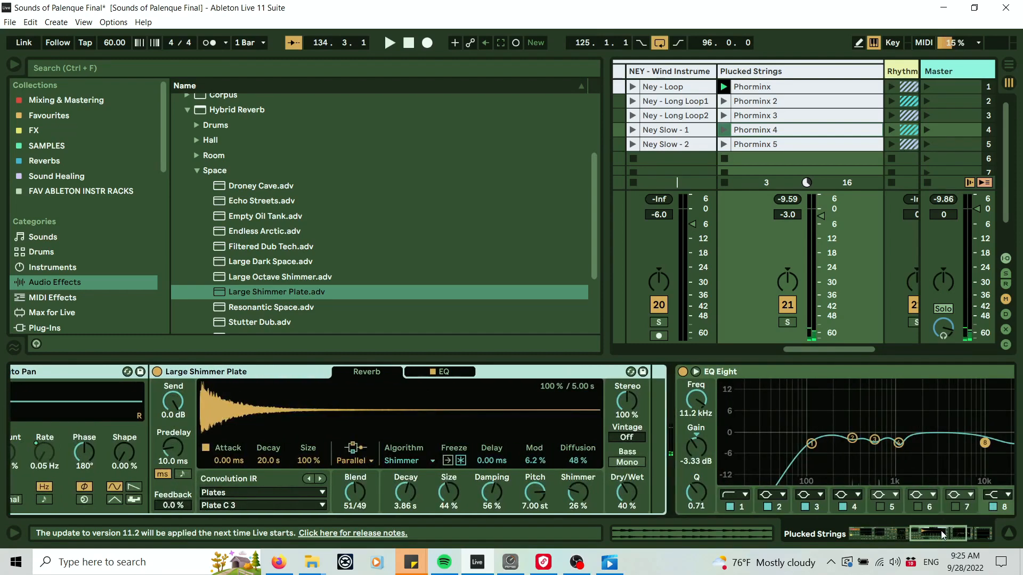
{"action": "left_click", "coordinate": [247, 372]}
{"action": "right_click", "coordinate": [631, 496]}
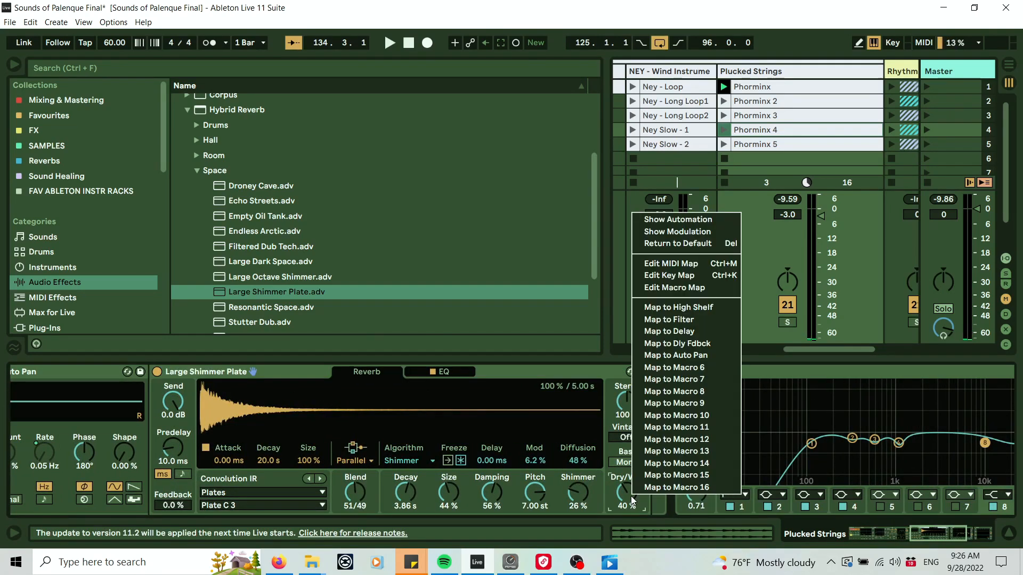
{"action": "left_click", "coordinate": [700, 370]}
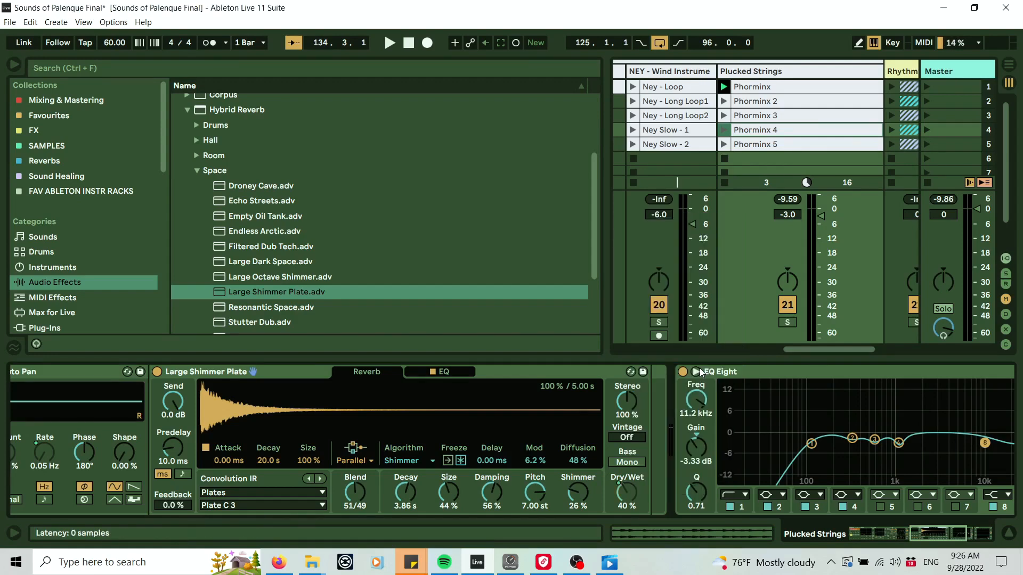
Map the Large Shimmer Plate's Decay to Macro 7.
{"action": "right_click", "coordinate": [416, 491]}
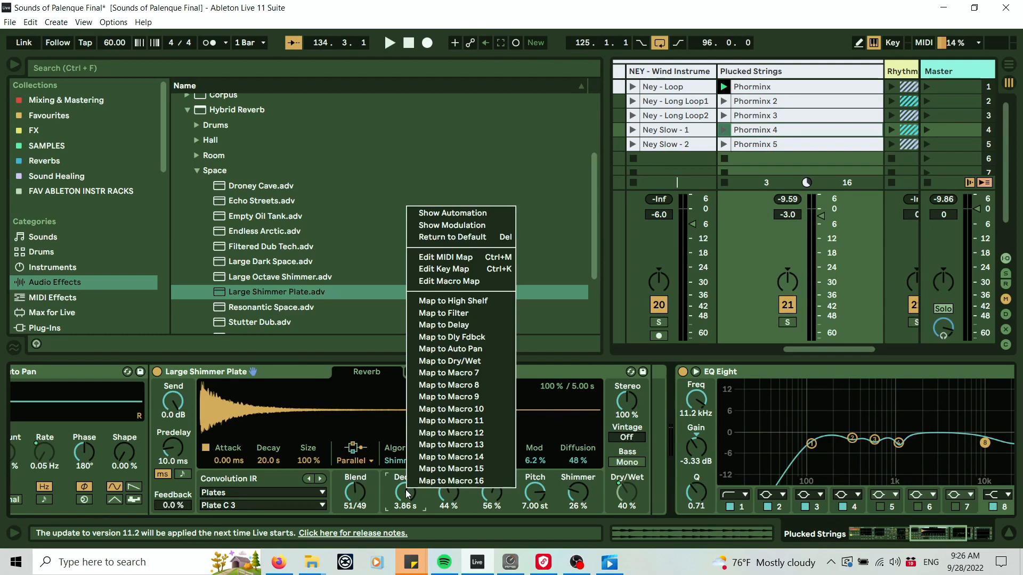
{"action": "left_click", "coordinate": [462, 373]}
{"action": "left_click", "coordinate": [868, 534]}
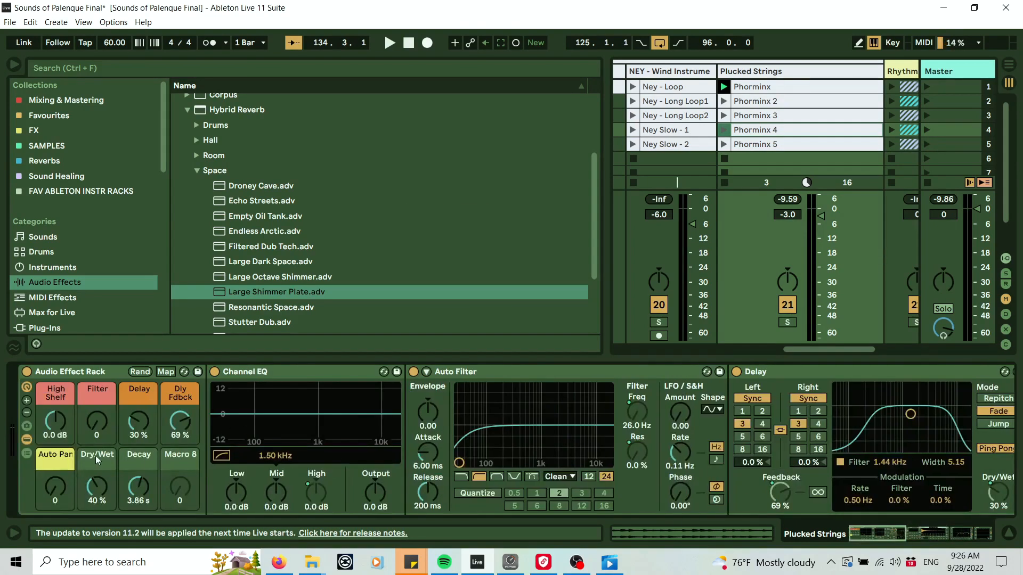
Rename Macro 6 as Reverb and color it light green.
{"action": "right_click", "coordinate": [98, 453]}
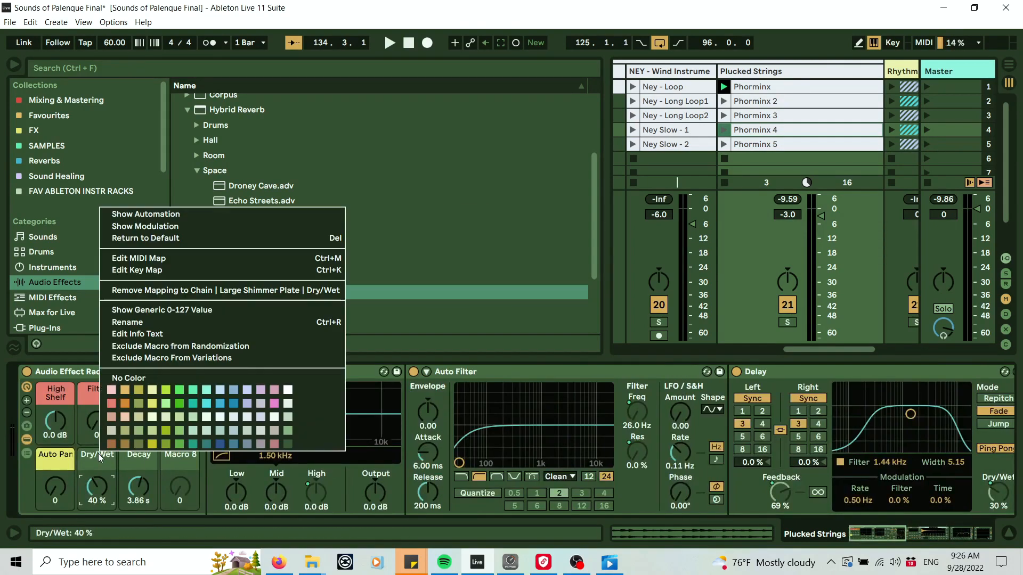
{"action": "left_click", "coordinate": [157, 320]}
{"action": "type", "text": "Reverb"}
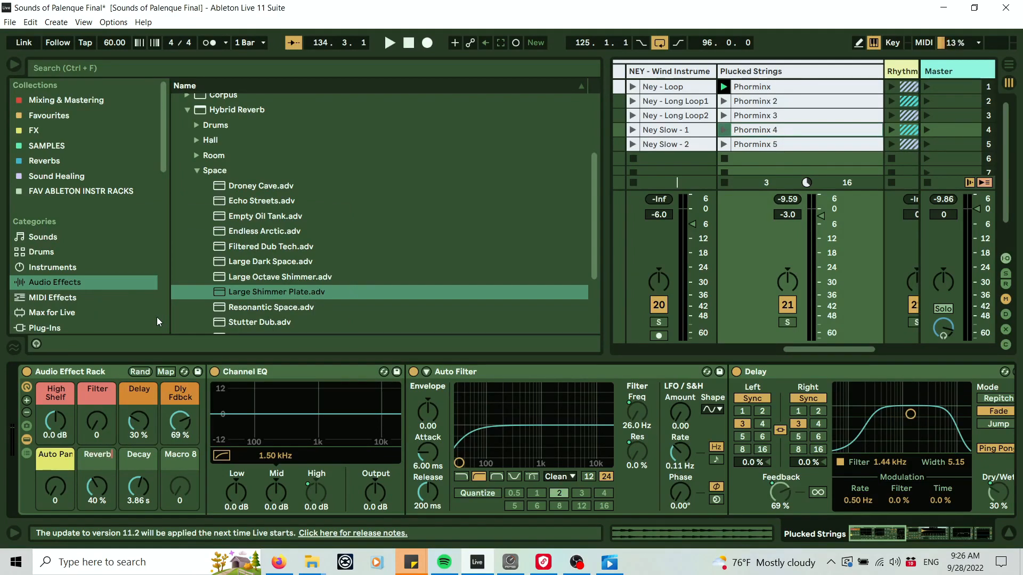
{"action": "key", "text": "Return"}
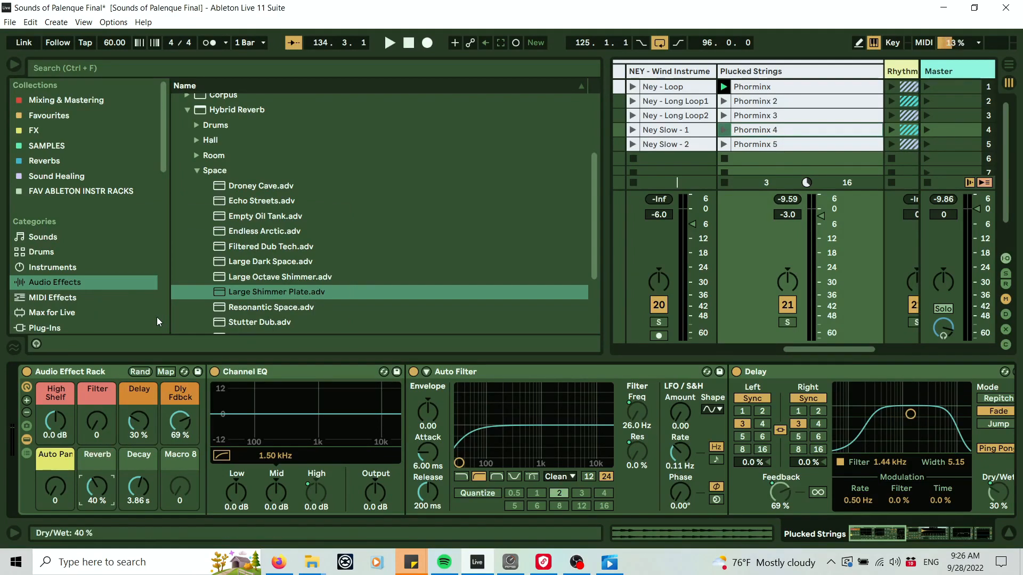
{"action": "right_click", "coordinate": [106, 454]}
{"action": "left_click", "coordinate": [187, 409]}
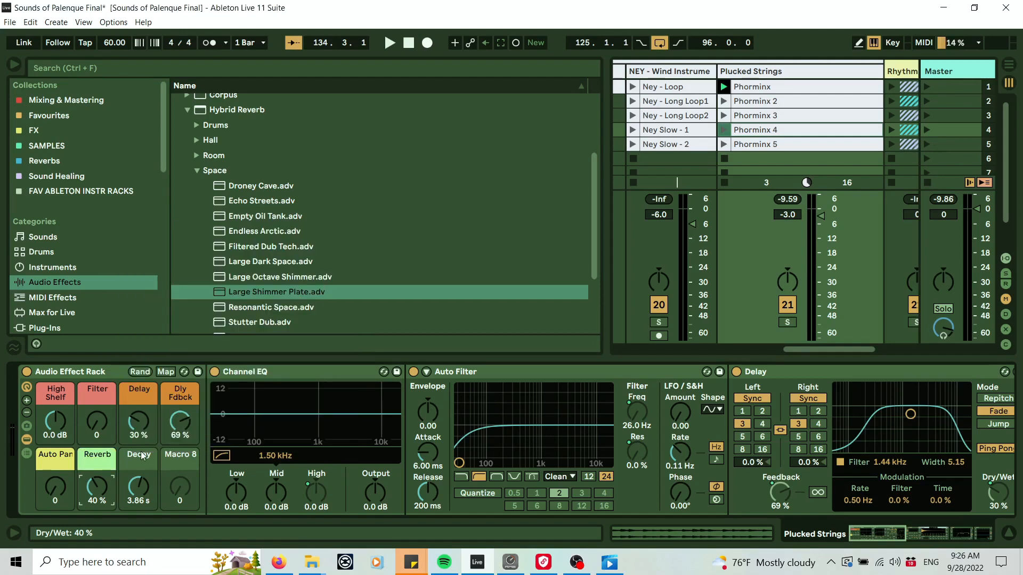
Rename Macro 7 as Reverb Size and color it light green.
{"action": "right_click", "coordinate": [142, 455]}
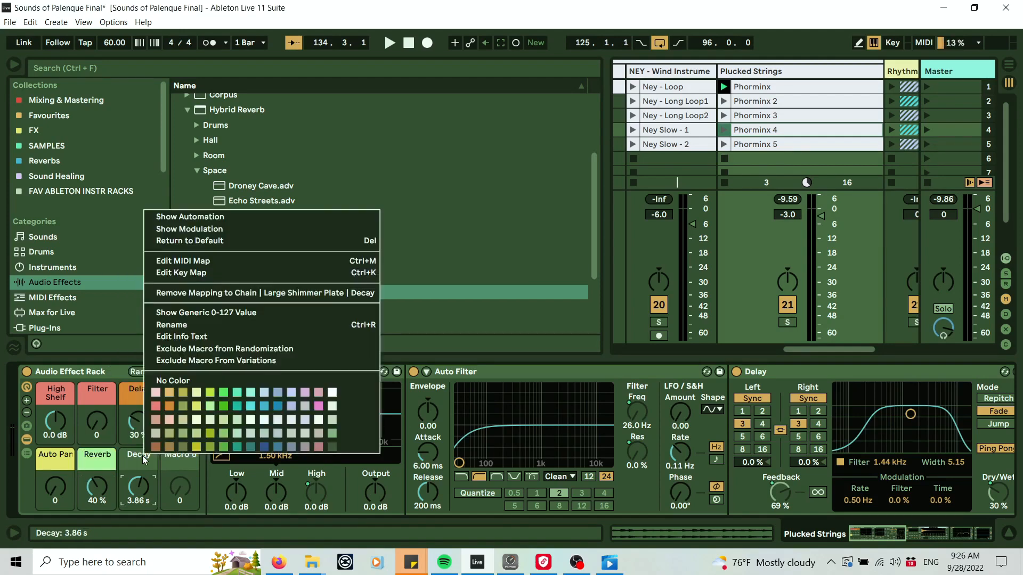
{"action": "left_click", "coordinate": [196, 323]}
{"action": "type", "text": "Re"}
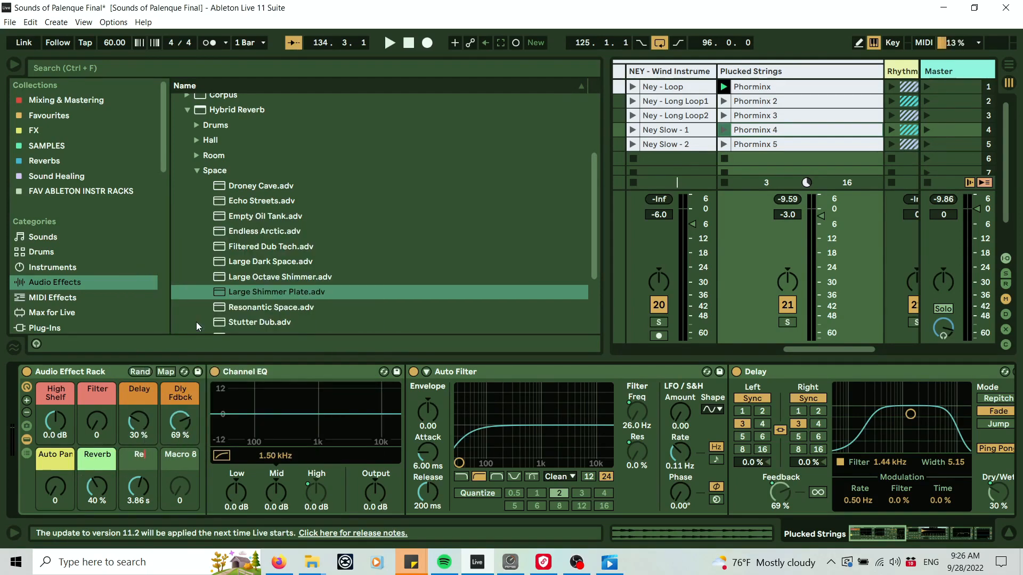
{"action": "type", "text": "verb Size"}
{"action": "key", "text": "Return"}
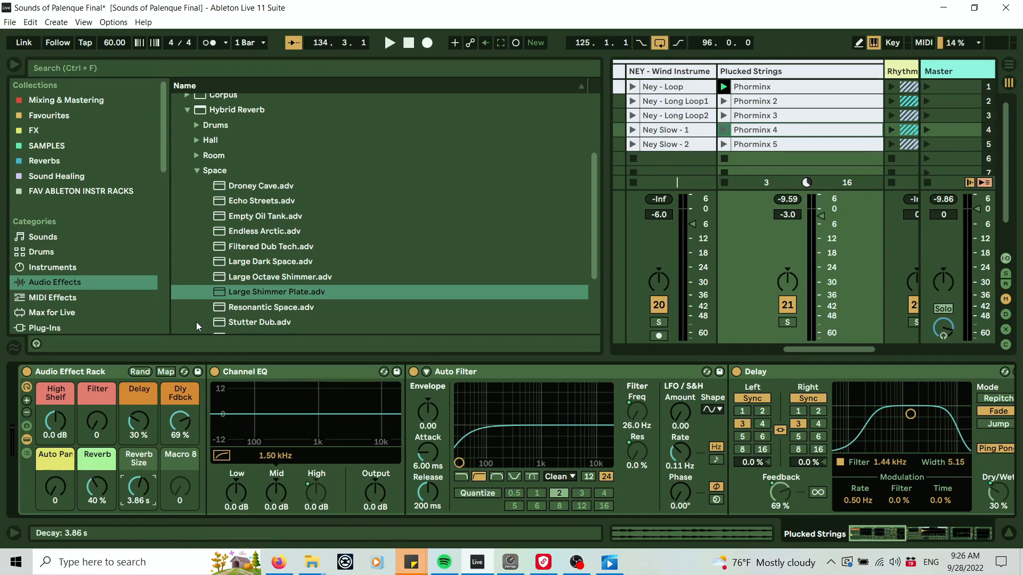
{"action": "right_click", "coordinate": [143, 465]}
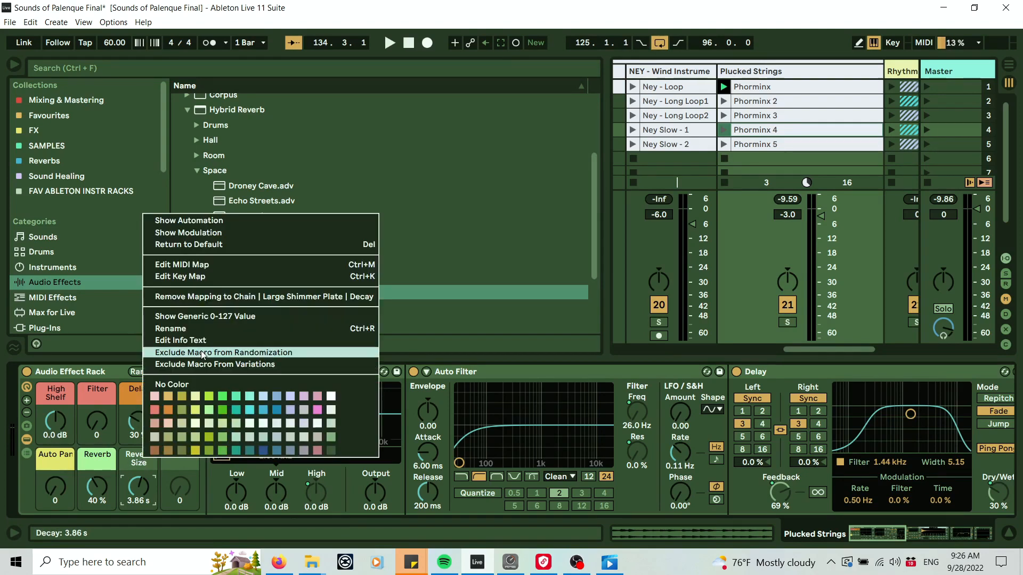
{"action": "left_click", "coordinate": [208, 411]}
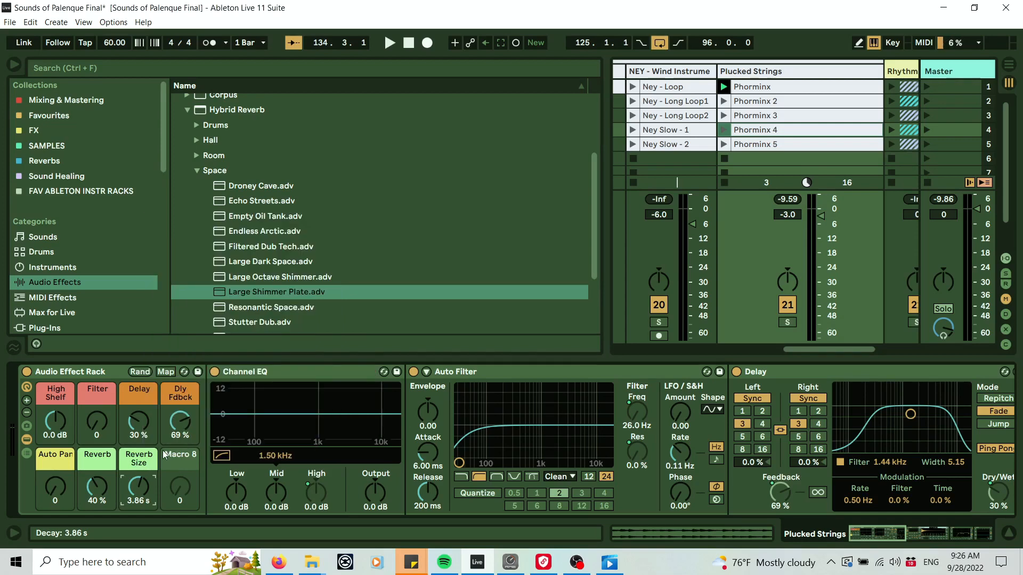
Play the track and tweak the Auto Pan, Reverb and Reverb Size macros, ending near 29, 56% and 11.8 s.
{"action": "key", "text": "space"}
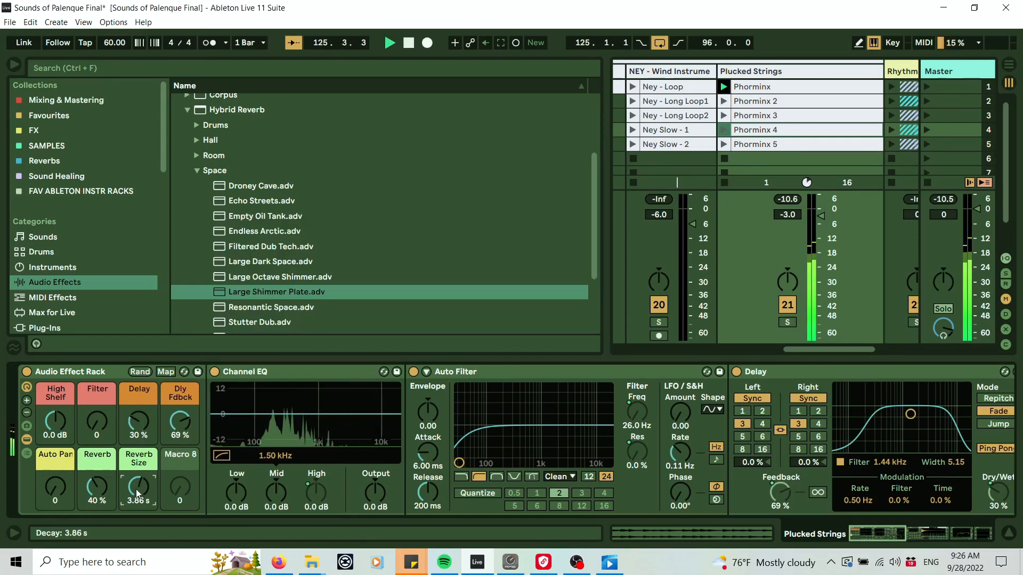
{"action": "left_click_drag", "start_coordinate": [136, 489], "coordinate": [136, 436]}
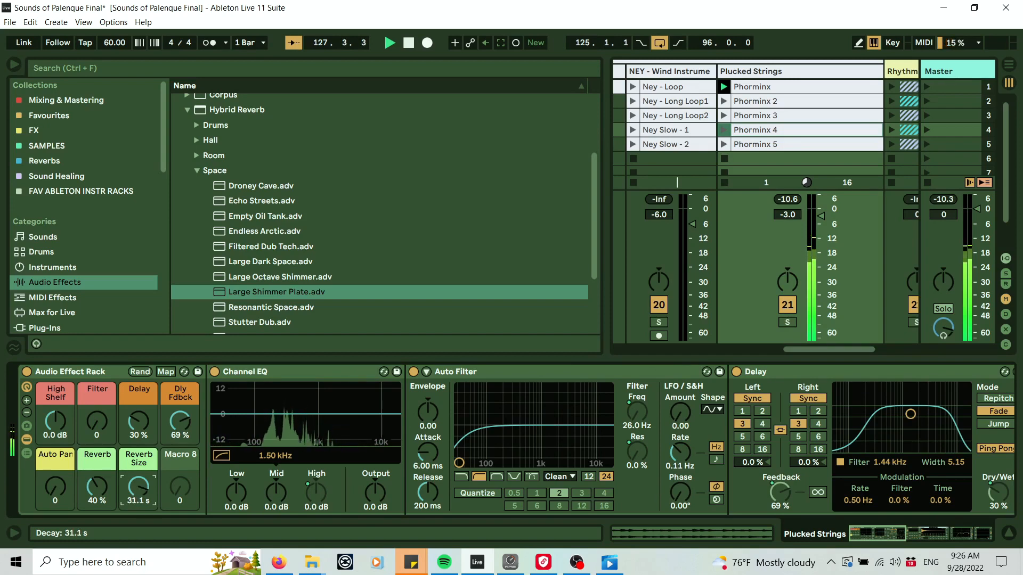
{"action": "left_click_drag", "start_coordinate": [100, 488], "coordinate": [140, 502]}
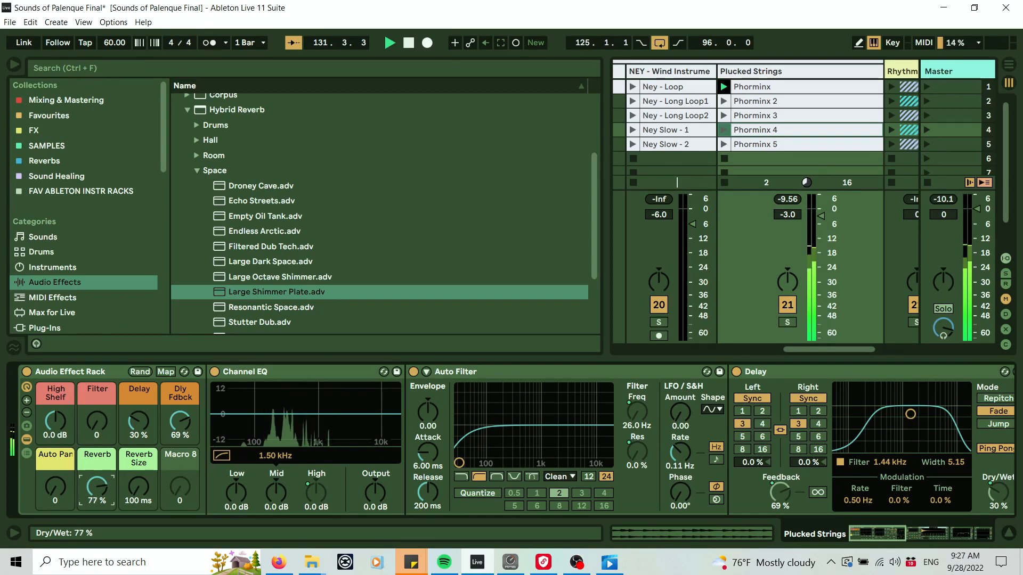
{"action": "left_click_drag", "start_coordinate": [97, 487], "coordinate": [138, 450]}
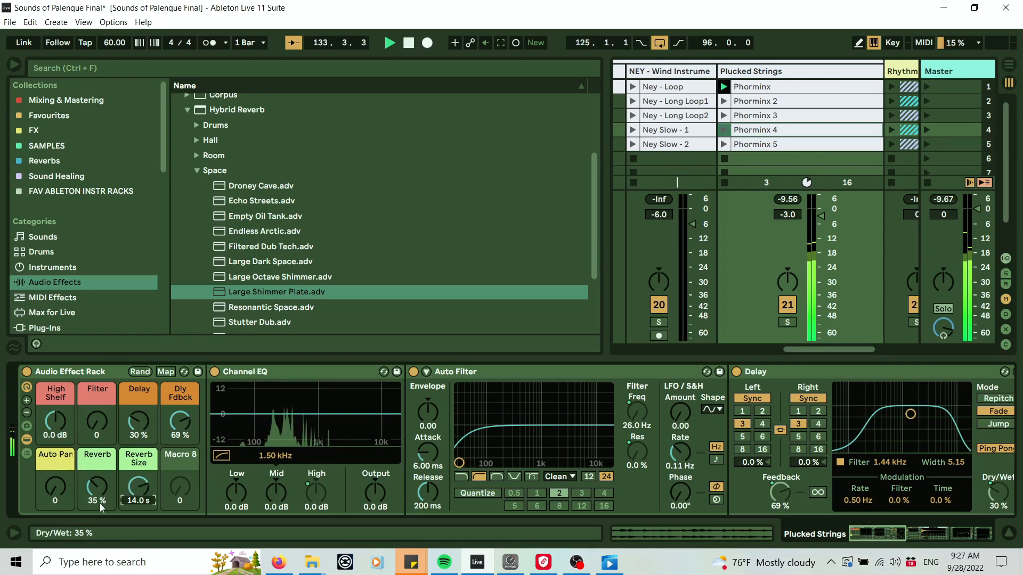
{"action": "left_click_drag", "start_coordinate": [100, 503], "coordinate": [45, 487]}
{"action": "left_click_drag", "start_coordinate": [139, 489], "coordinate": [139, 496]}
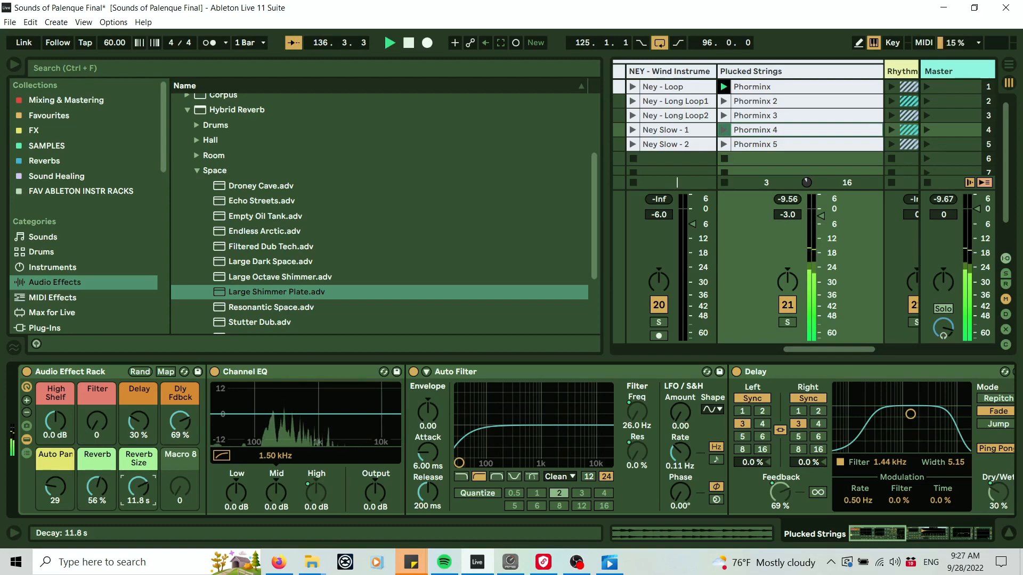
Scroll through the device chain to review the rack and the devices placed after it.
{"action": "left_click", "coordinate": [902, 530]}
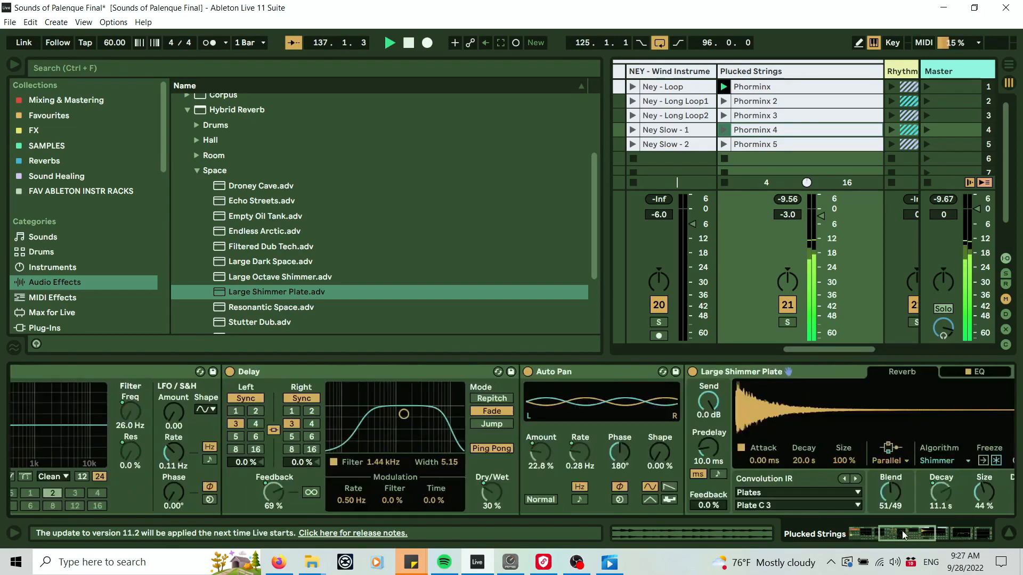
{"action": "left_click_drag", "start_coordinate": [902, 531], "coordinate": [929, 525]}
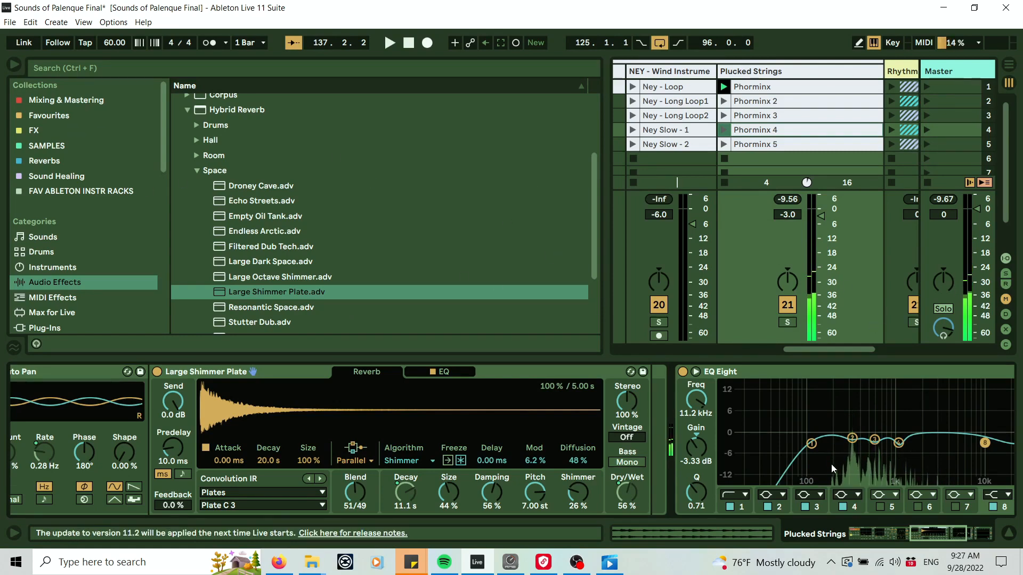
{"action": "left_click", "coordinate": [791, 372]}
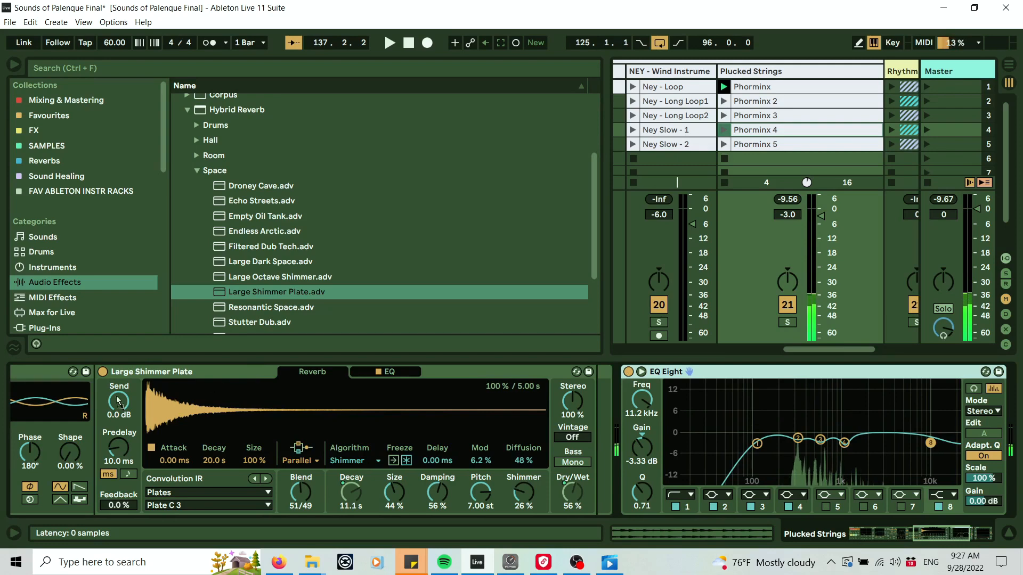
{"action": "scroll", "coordinate": [119, 400], "scroll_direction": "left", "scroll_amount": 10}
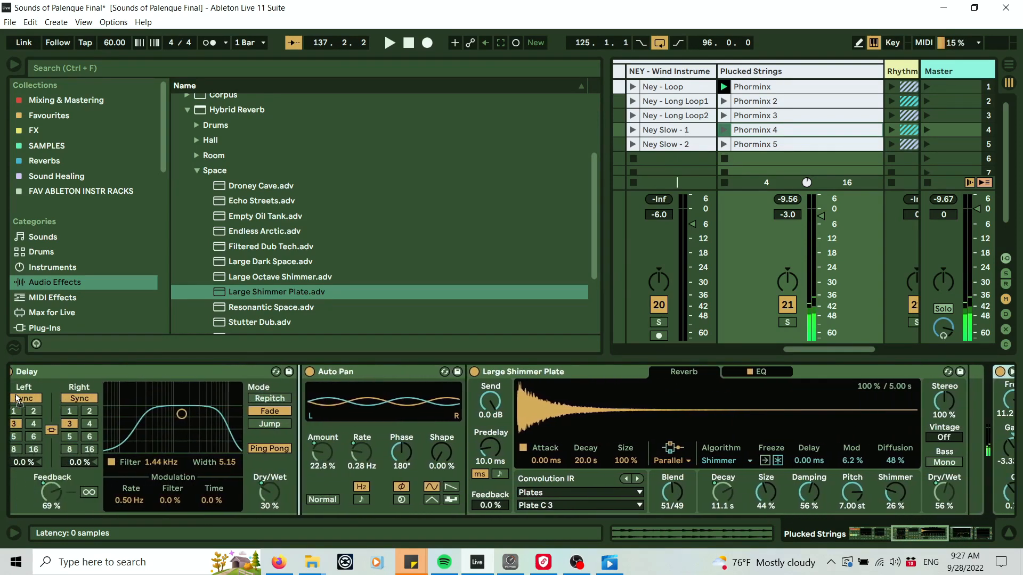
{"action": "scroll", "coordinate": [16, 396], "scroll_direction": "left", "scroll_amount": 10}
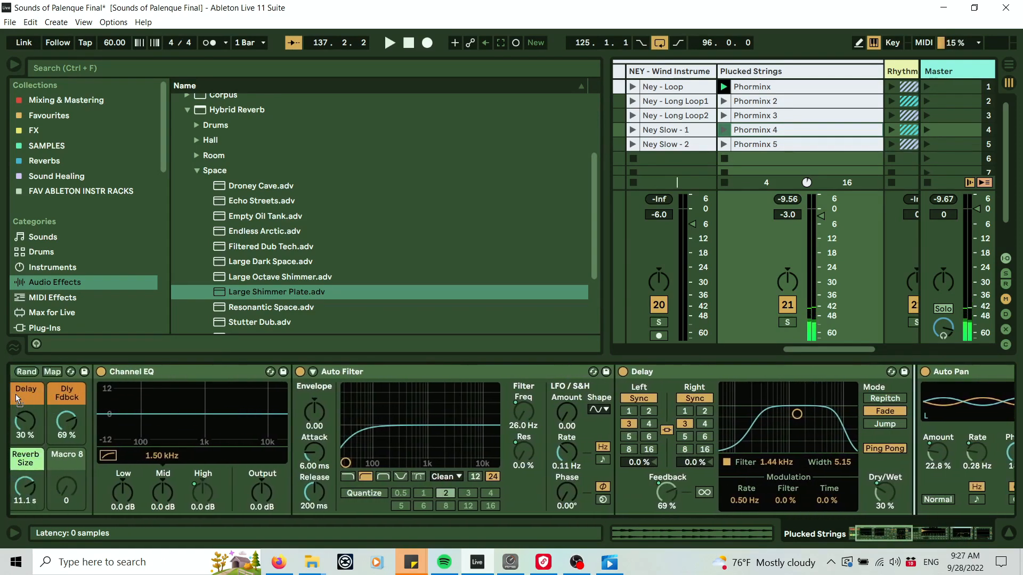
{"action": "scroll", "coordinate": [15, 394], "scroll_direction": "left", "scroll_amount": 3}
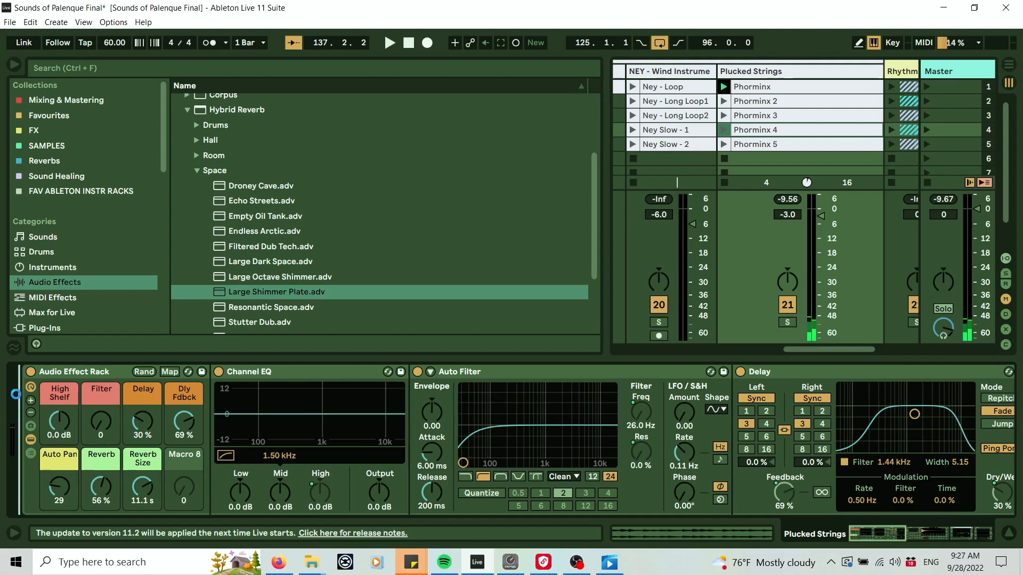
{"action": "scroll", "coordinate": [210, 411], "scroll_direction": "left", "scroll_amount": 5}
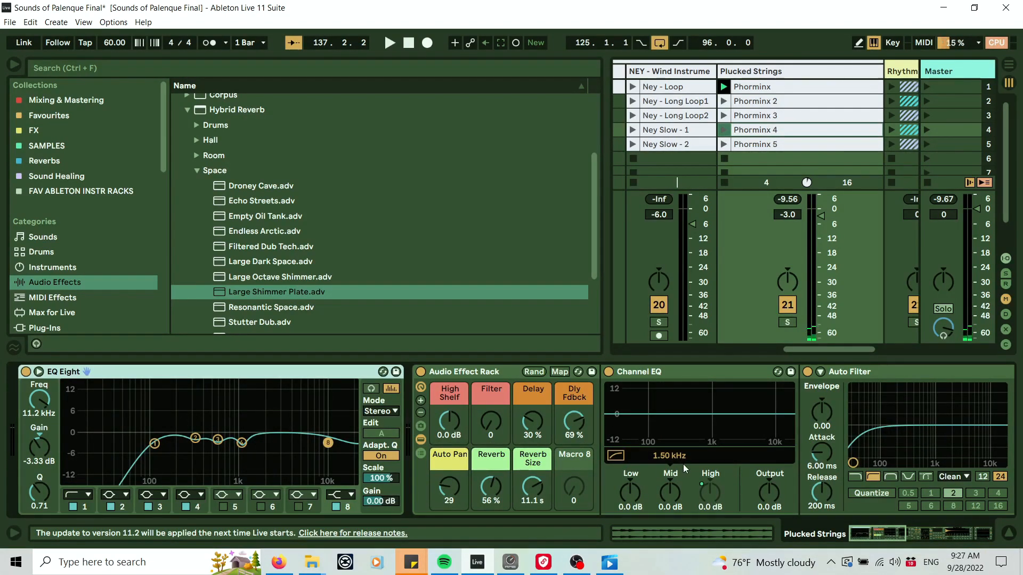
{"action": "left_click_drag", "start_coordinate": [883, 534], "coordinate": [1022, 537]}
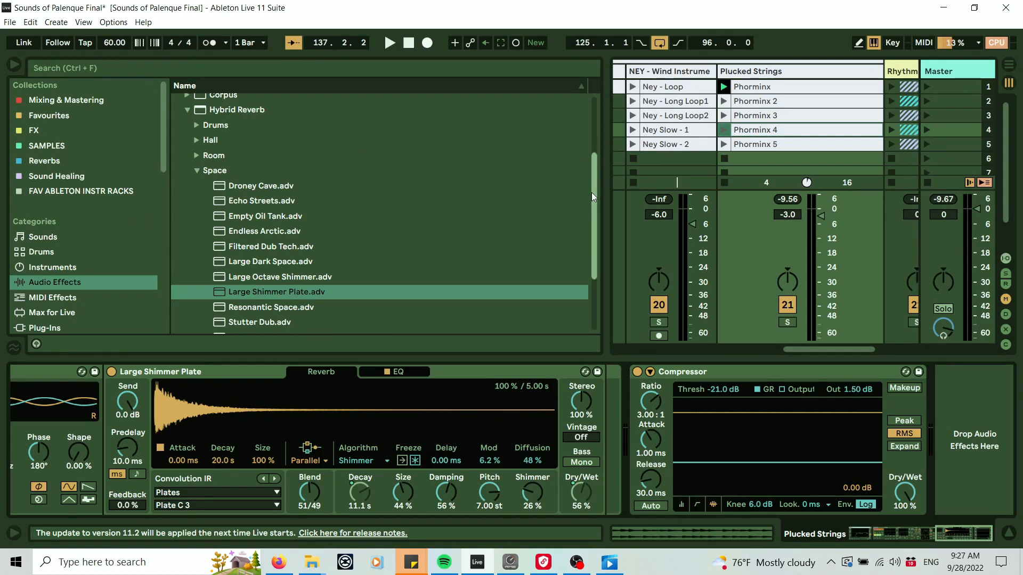
Browse the EQ & Filters folder and add EQ Eight after the Large Shimmer Plate, before the Compressor.
{"action": "left_click_drag", "start_coordinate": [591, 193], "coordinate": [576, 127]}
{"action": "left_click", "coordinate": [177, 190]}
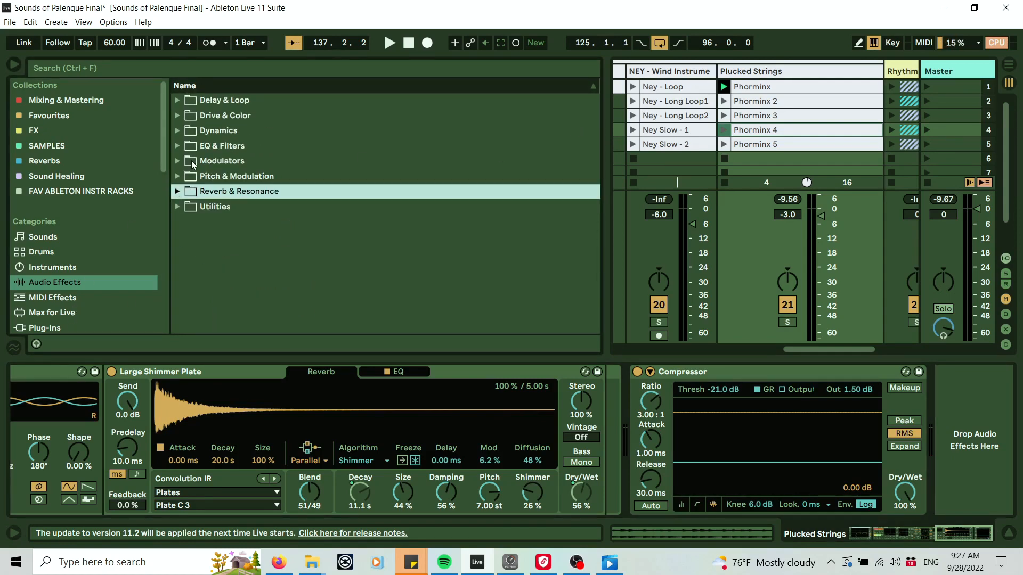
{"action": "left_click", "coordinate": [177, 116]}
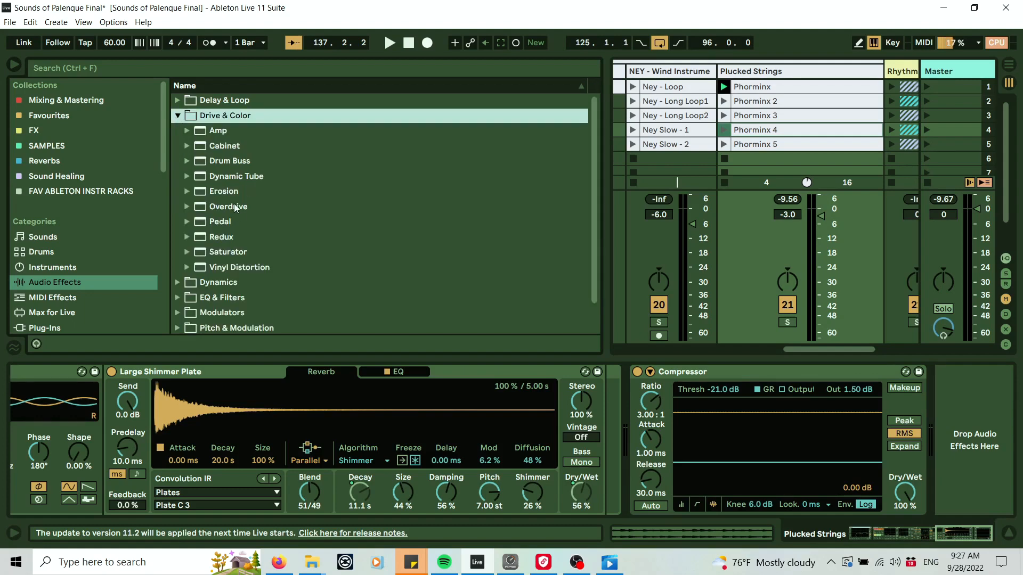
{"action": "left_click", "coordinate": [178, 115]}
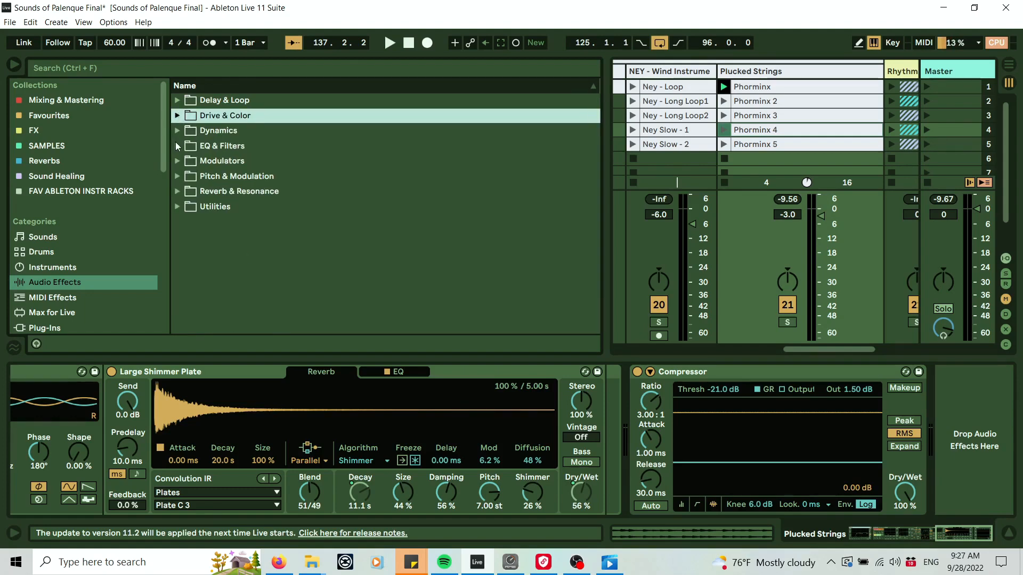
{"action": "left_click", "coordinate": [177, 146]}
{"action": "left_click", "coordinate": [189, 160]}
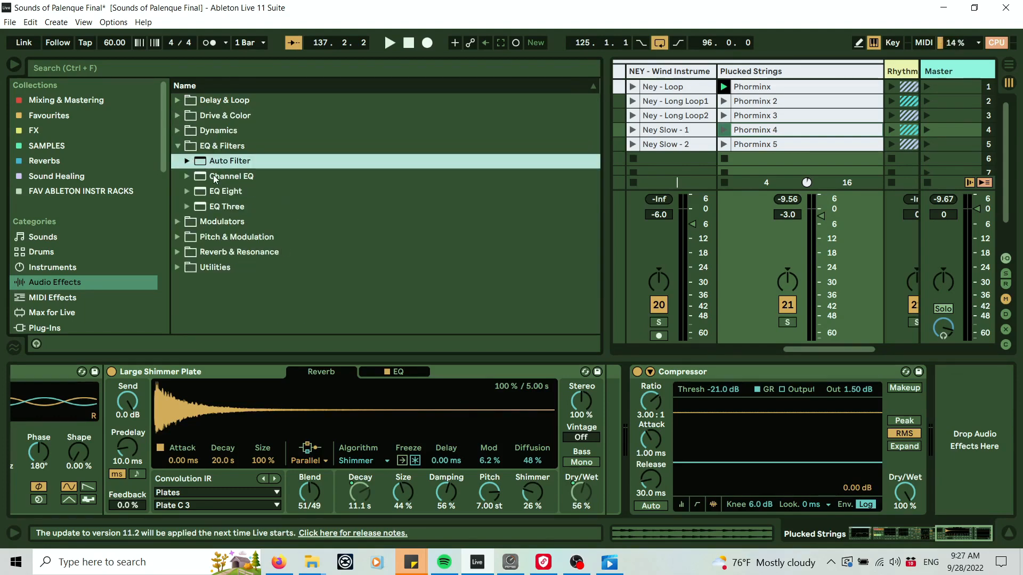
{"action": "left_click_drag", "start_coordinate": [226, 190], "coordinate": [597, 418]}
Play the track and set the new EQ Eight's first band to a low cut at 79.8 Hz.
{"action": "key", "text": "space"}
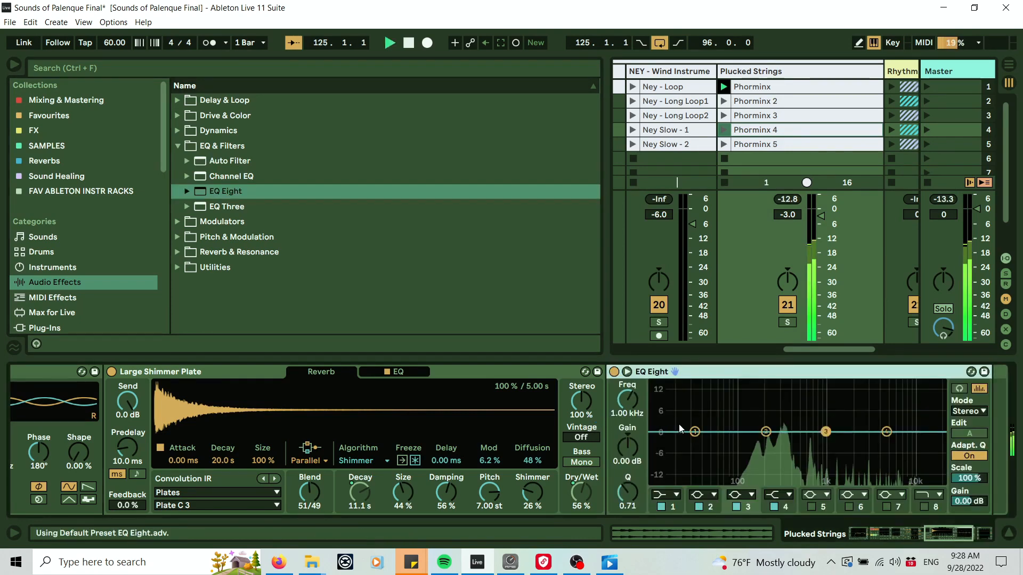
{"action": "left_click", "coordinate": [676, 495]}
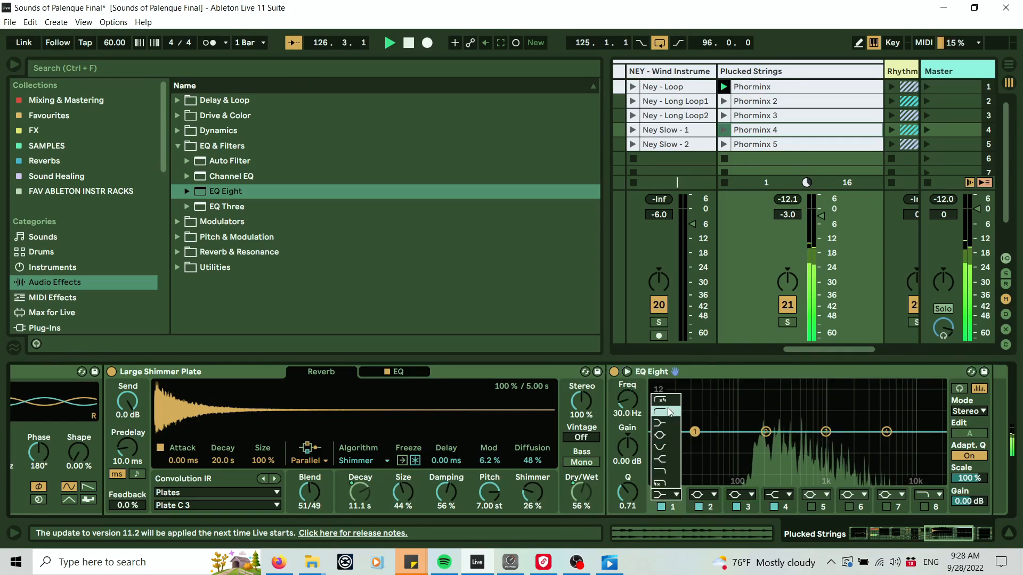
{"action": "left_click", "coordinate": [667, 409]}
{"action": "left_click_drag", "start_coordinate": [626, 402], "coordinate": [626, 387]}
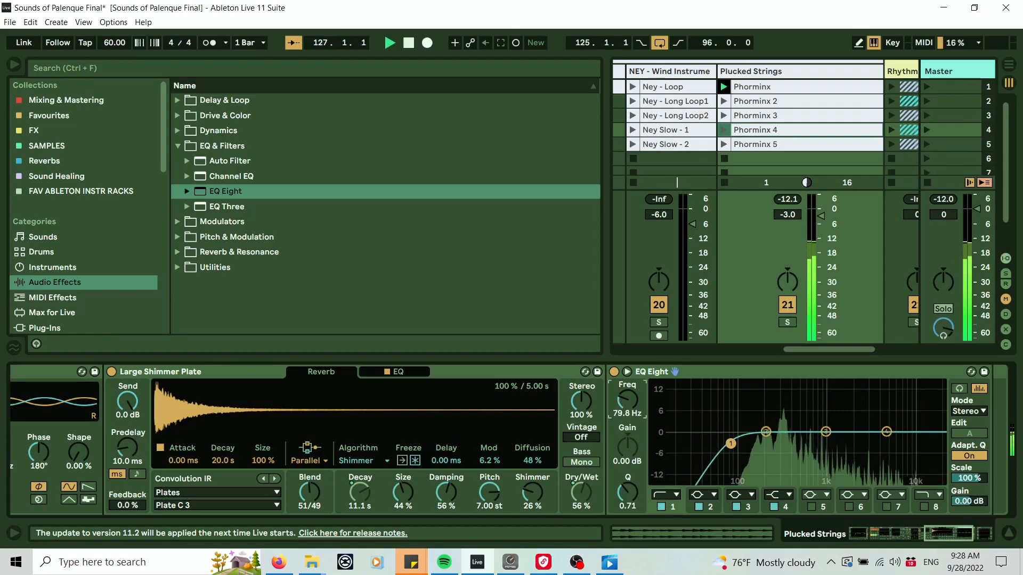
Raise the Reverb macro to 70% in the Audio Effect Rack.
{"action": "left_click", "coordinate": [949, 534]}
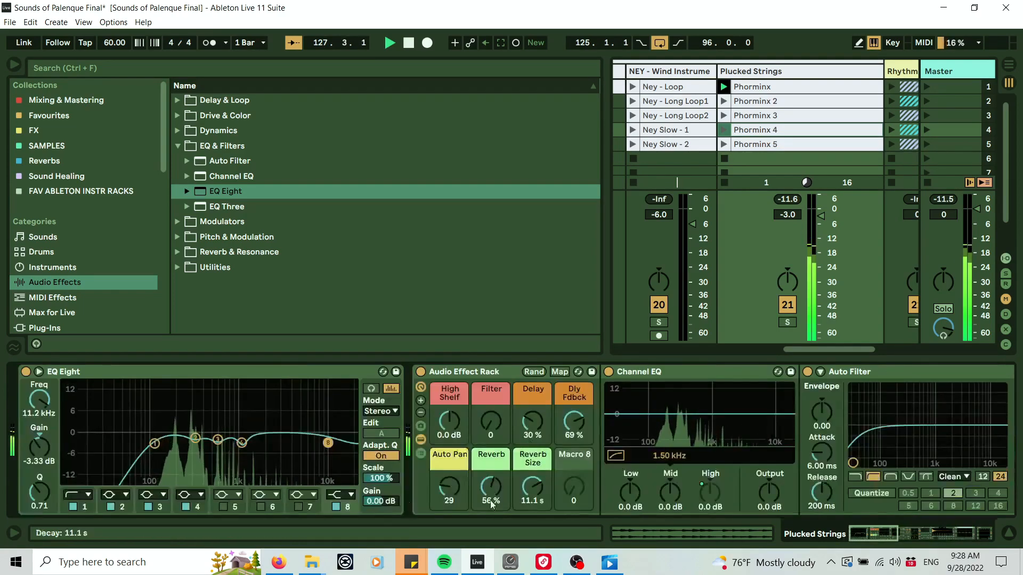
{"action": "left_click_drag", "start_coordinate": [490, 486], "coordinate": [490, 472]}
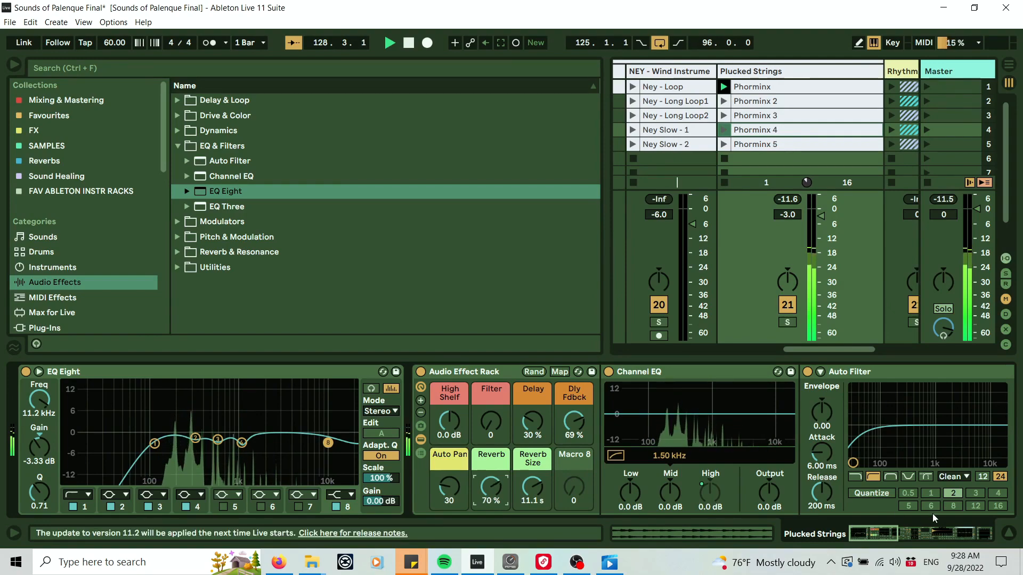
{"action": "left_click_drag", "start_coordinate": [868, 530], "coordinate": [963, 532]}
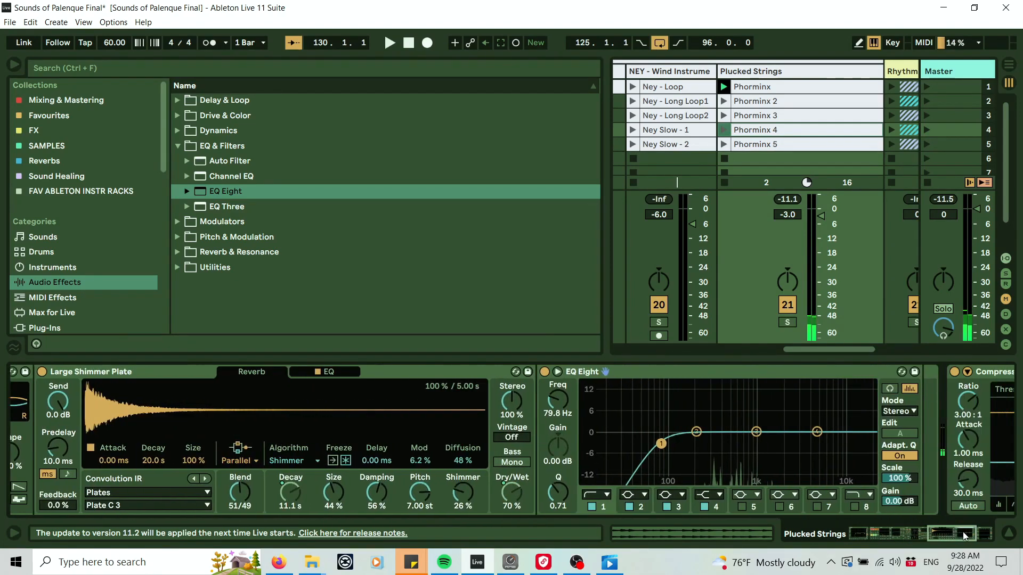
{"action": "left_click", "coordinate": [430, 376]}
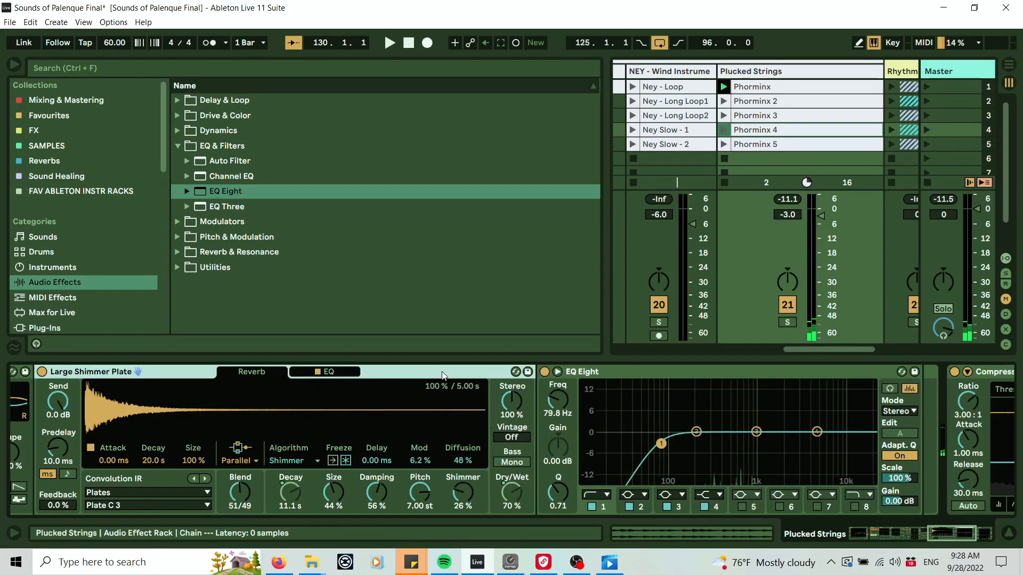
Set the EQ Eight low-cut band frequency to 80 Hz.
{"action": "left_click", "coordinate": [625, 383]}
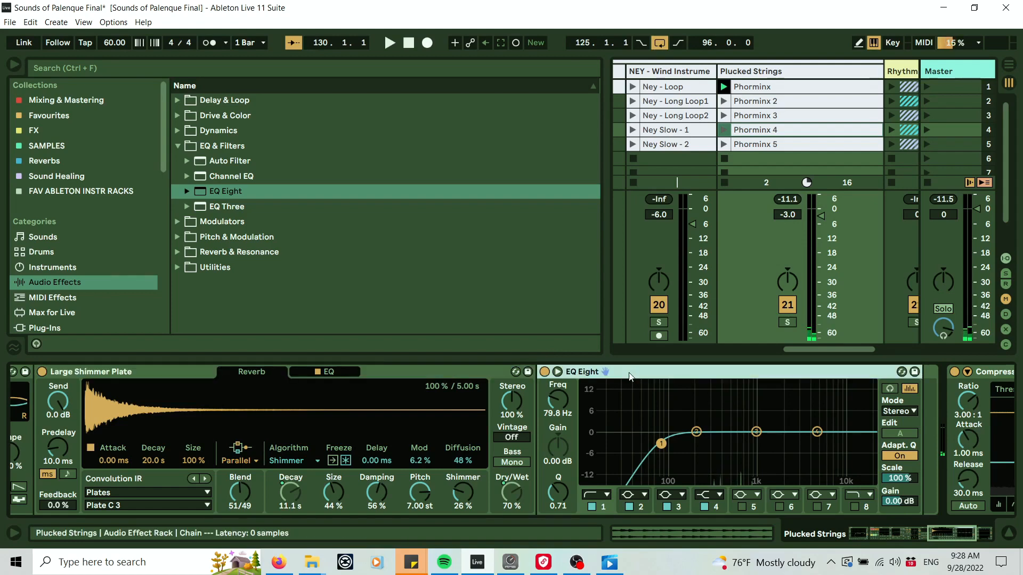
{"action": "left_click", "coordinate": [556, 418]}
{"action": "type", "text": "80"}
{"action": "key", "text": "Return"}
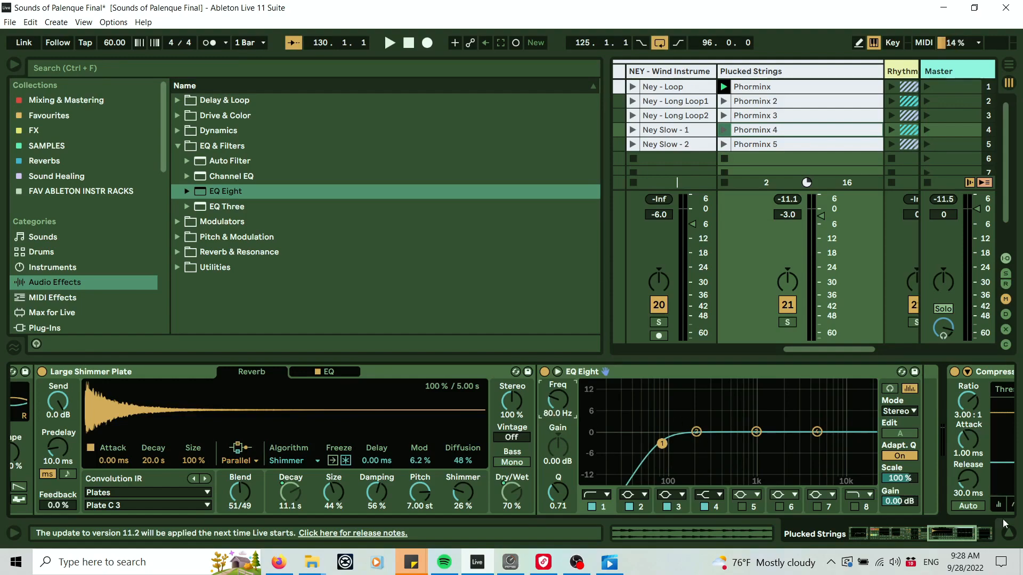
Delete the Large Shimmer Plate reverb from the chain.
{"action": "left_click_drag", "start_coordinate": [950, 526], "coordinate": [749, 512]}
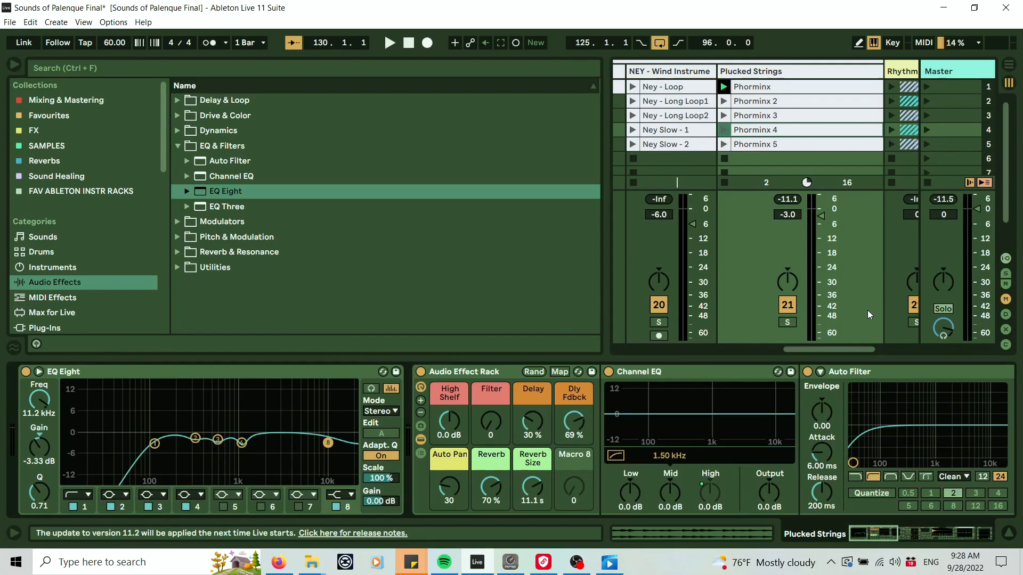
{"action": "left_click_drag", "start_coordinate": [889, 535], "coordinate": [945, 537]}
{"action": "left_click", "coordinate": [606, 376]}
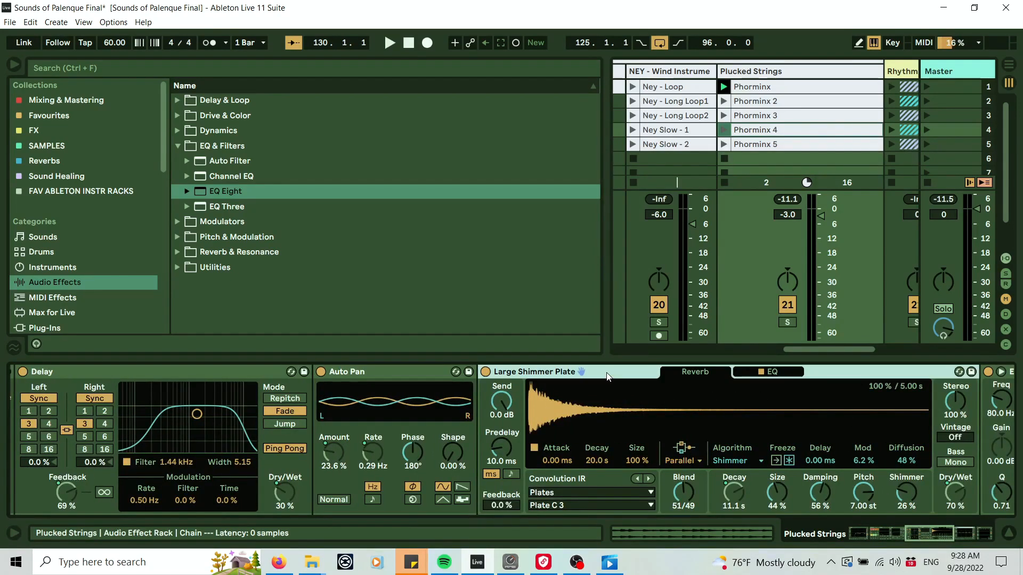
{"action": "key", "text": "Delete"}
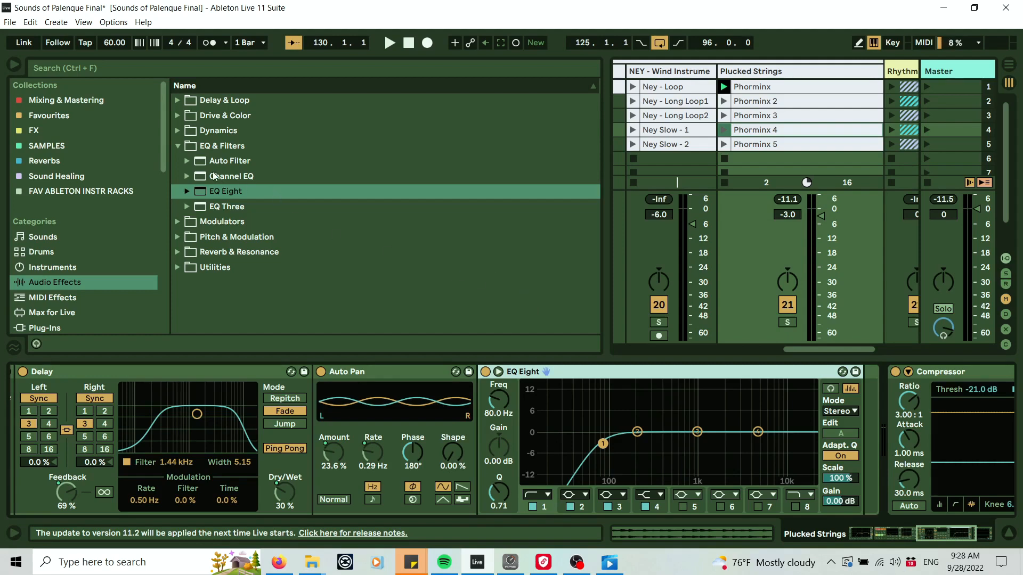
Browse Reverb & Resonance > Reverb > Special and add the Frozen Build Up preset after EQ Eight.
{"action": "left_click", "coordinate": [178, 130]}
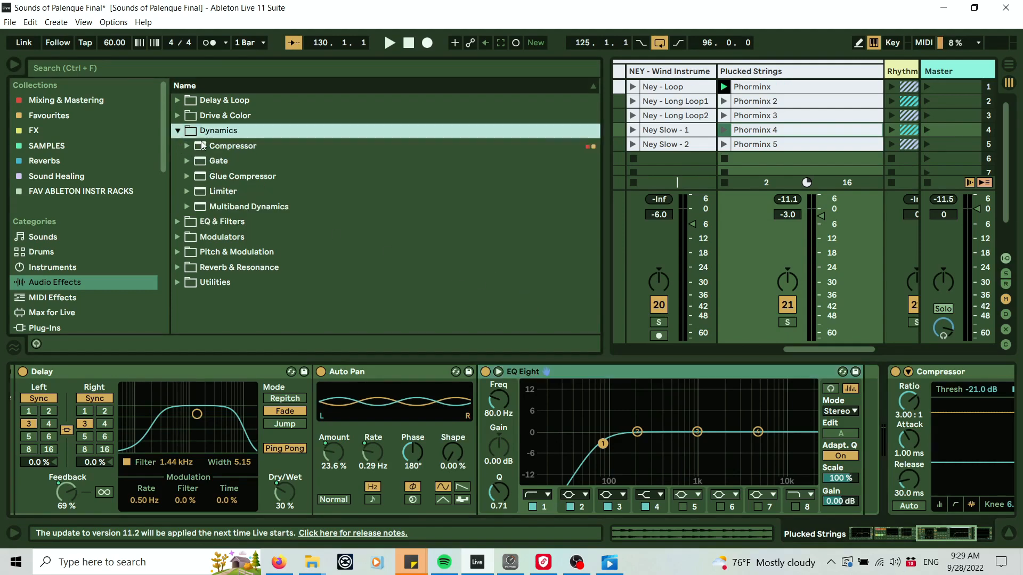
{"action": "left_click", "coordinate": [175, 129]}
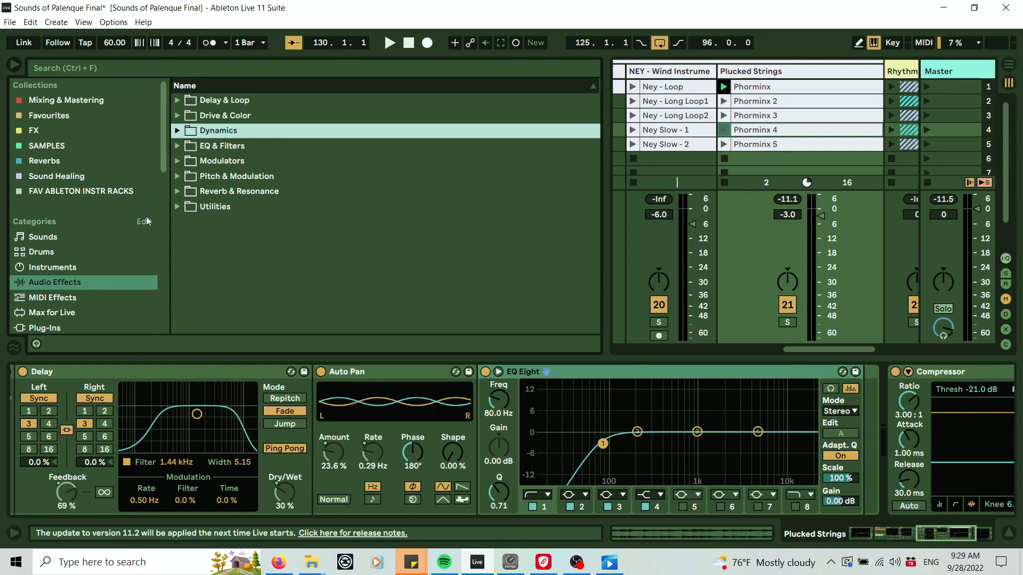
{"action": "left_click", "coordinate": [177, 190]}
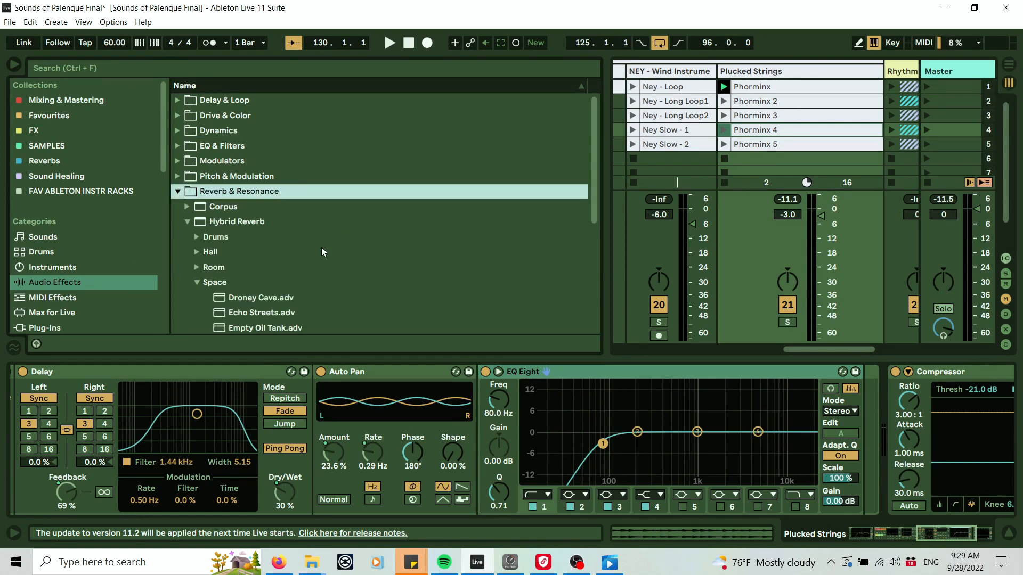
{"action": "left_click", "coordinate": [187, 205]}
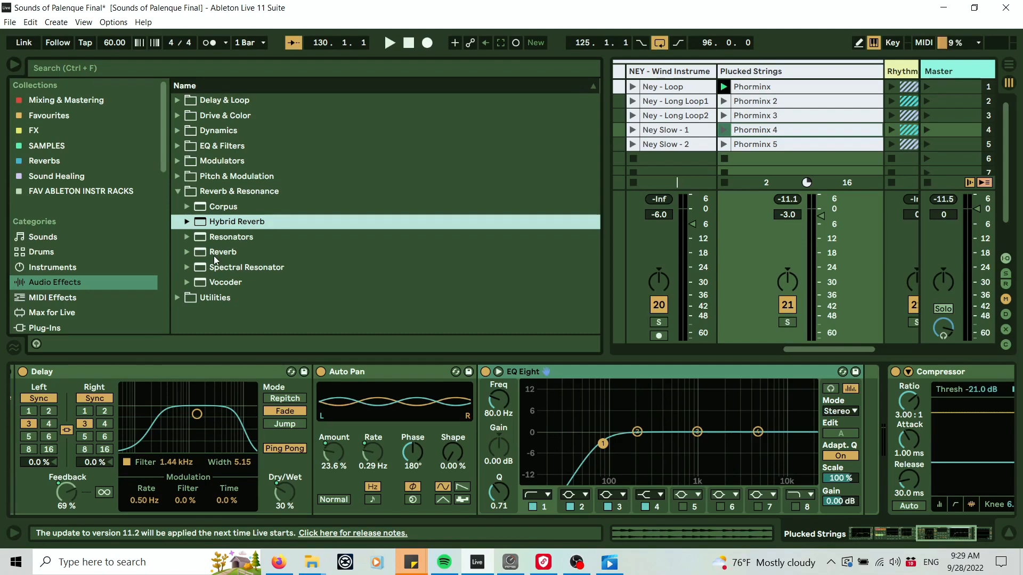
{"action": "left_click", "coordinate": [187, 252]}
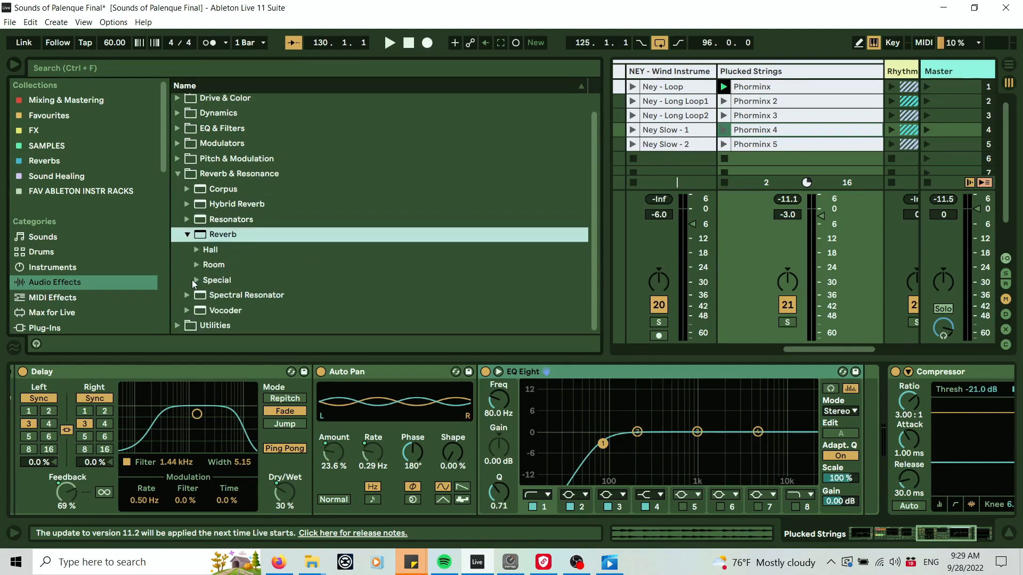
{"action": "left_click", "coordinate": [195, 280]}
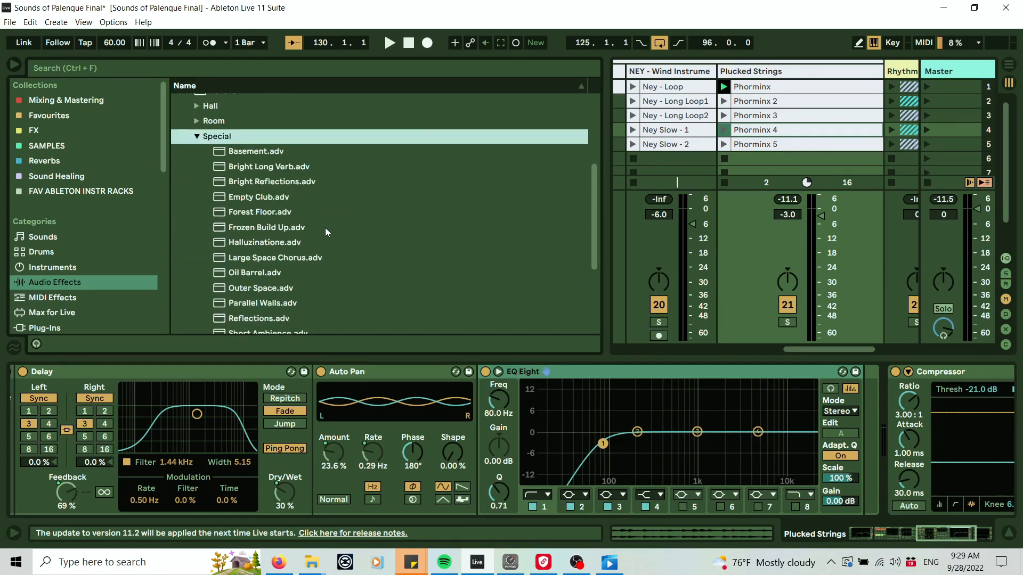
{"action": "scroll", "coordinate": [275, 164], "scroll_direction": "down", "scroll_amount": 5}
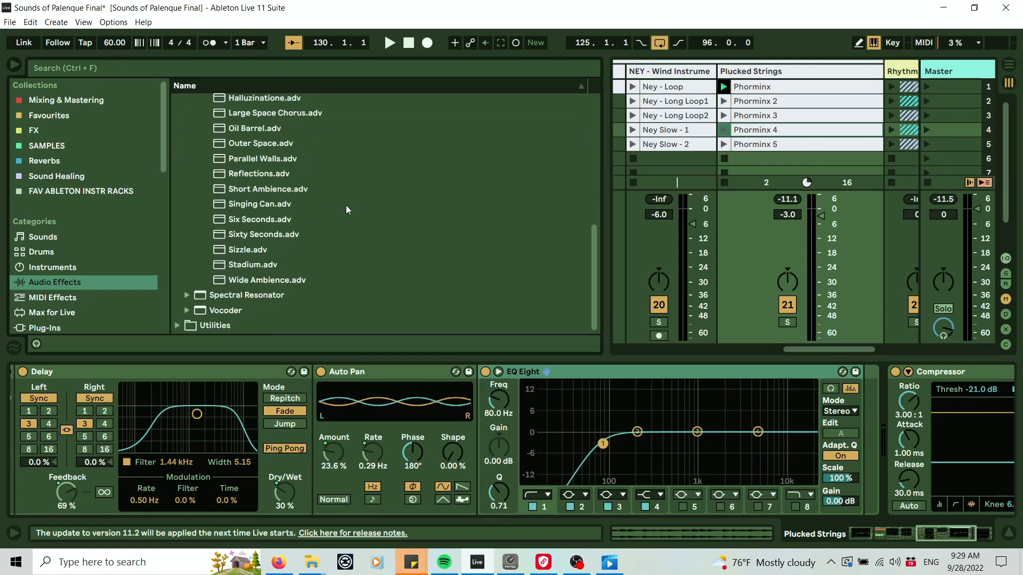
{"action": "scroll", "coordinate": [346, 208], "scroll_direction": "up", "scroll_amount": 5}
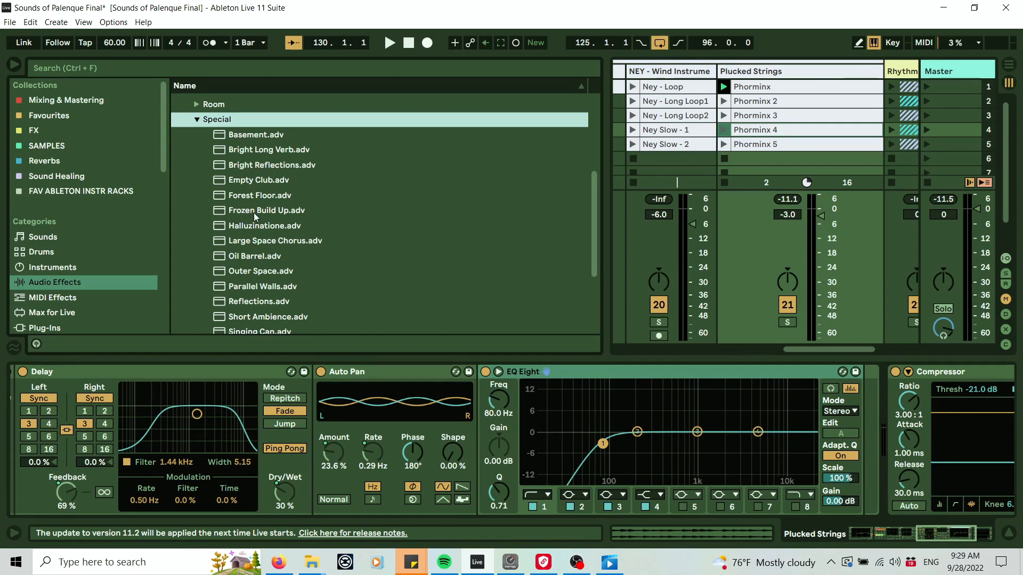
{"action": "mouse_move", "coordinate": [268, 212]}
{"action": "left_mouse_down"}
{"action": "mouse_move", "coordinate": [844, 376]}
{"action": "mouse_move", "coordinate": [864, 403]}
{"action": "left_mouse_up"}
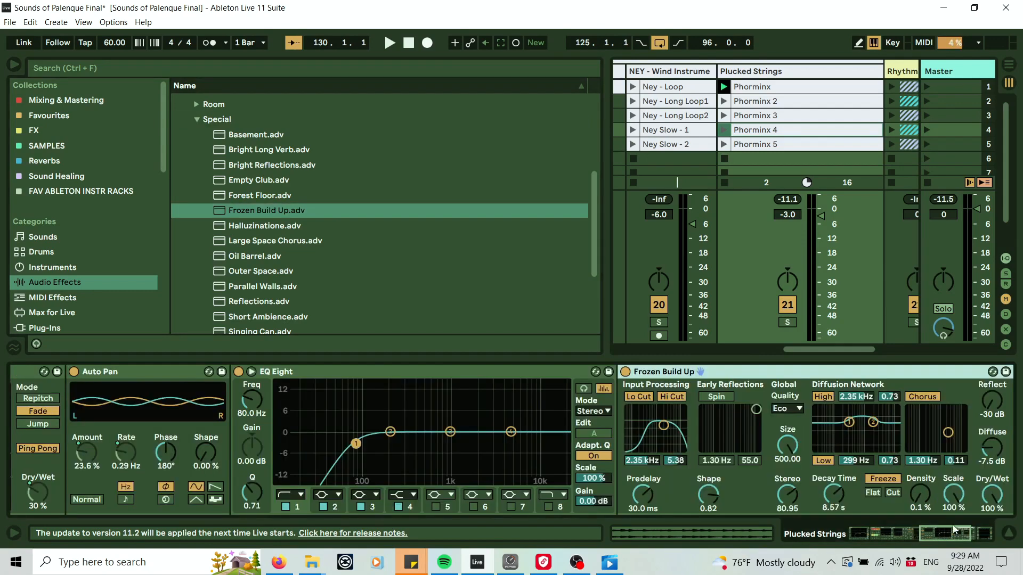
Map the Frozen Build Up's Dry/Wet to the Reverb macro and its Decay Time to the Reverb Size macro.
{"action": "left_click_drag", "start_coordinate": [954, 537], "coordinate": [979, 536]}
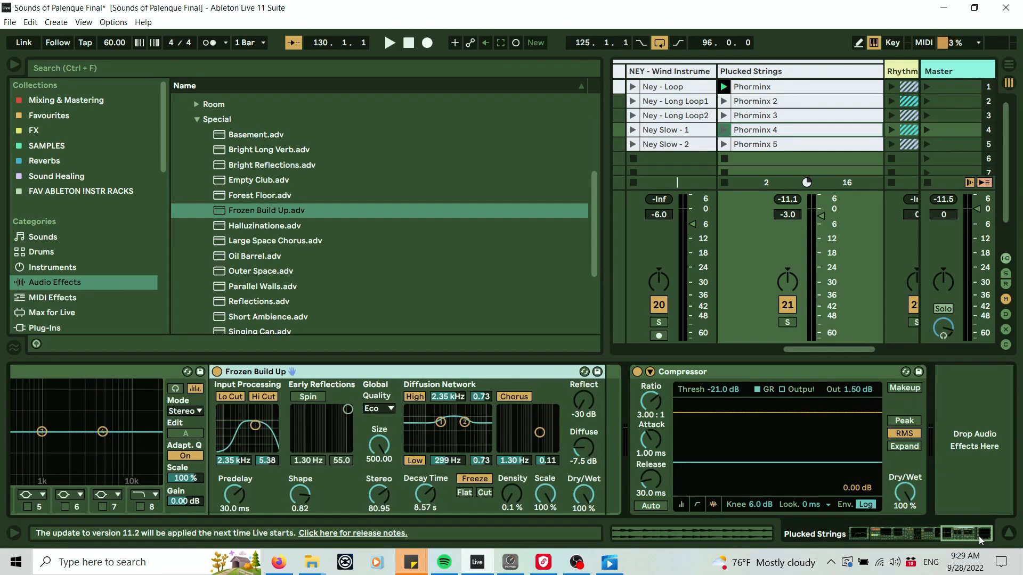
{"action": "left_click", "coordinate": [473, 478]}
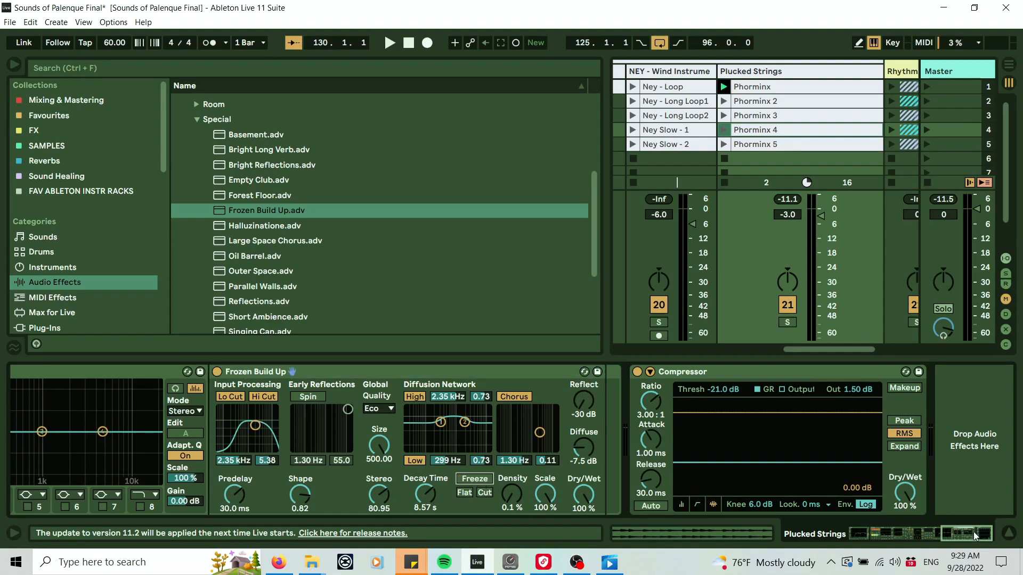
{"action": "mouse_move", "coordinate": [973, 532]}
{"action": "left_mouse_down"}
{"action": "mouse_move", "coordinate": [889, 535]}
{"action": "mouse_move", "coordinate": [963, 519]}
{"action": "left_mouse_up"}
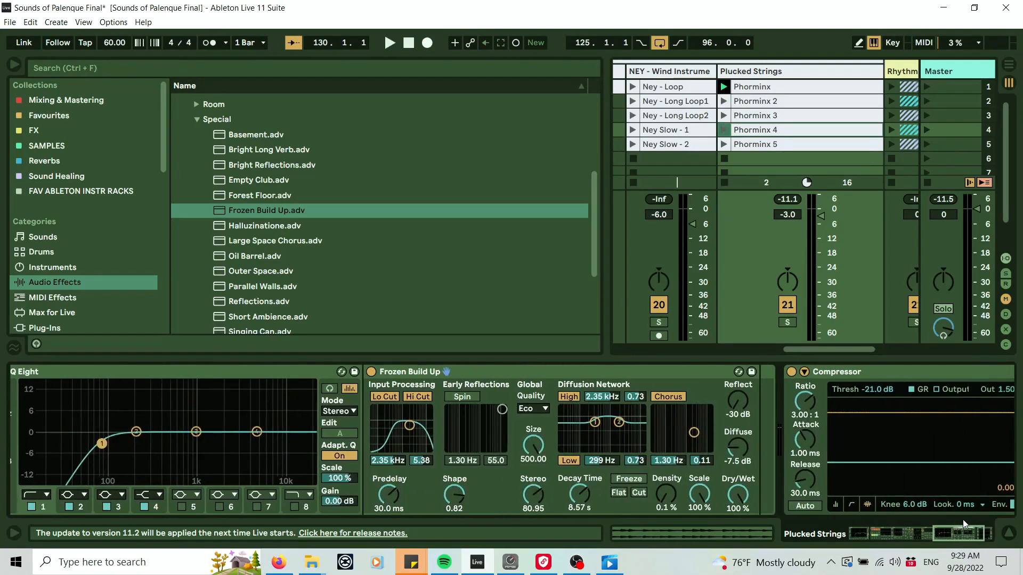
{"action": "right_click", "coordinate": [740, 497]}
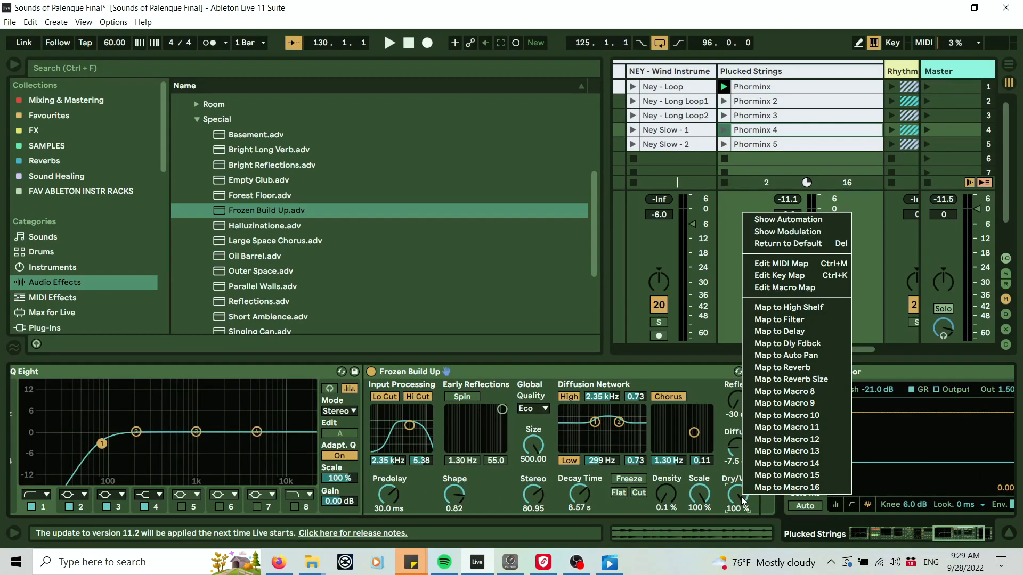
{"action": "left_click", "coordinate": [832, 369]}
{"action": "right_click", "coordinate": [579, 487]}
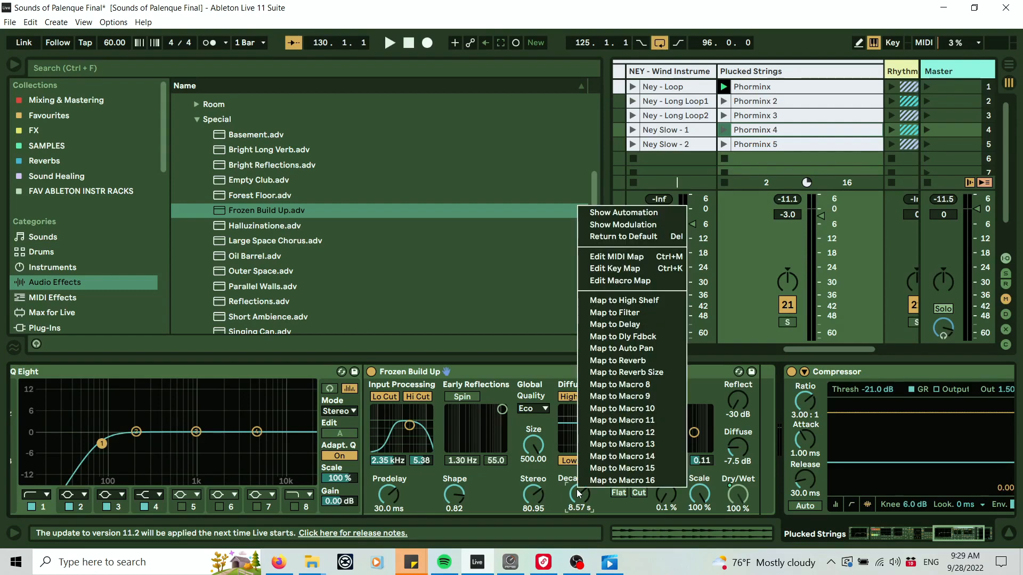
{"action": "left_click", "coordinate": [633, 373]}
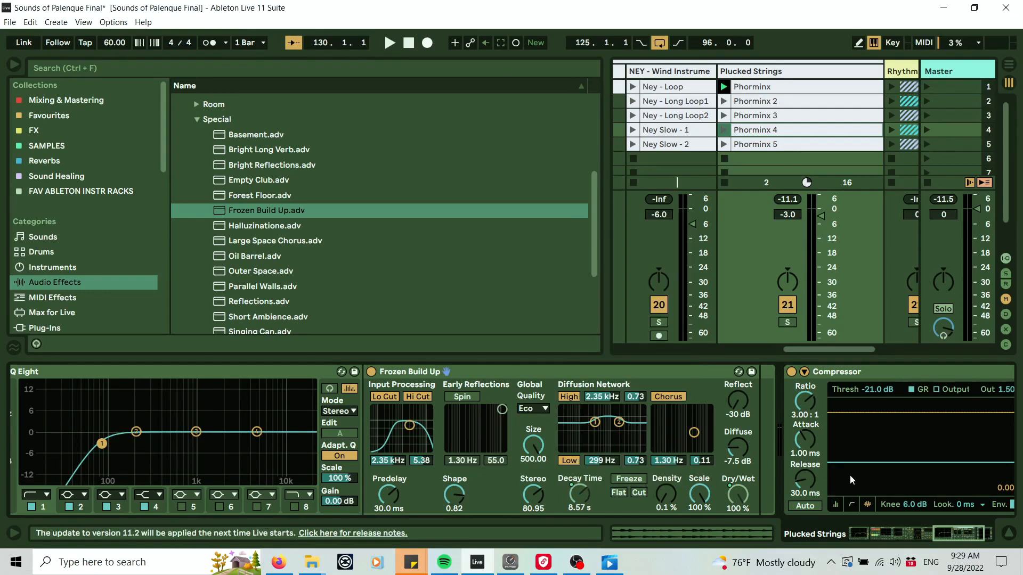
Set the Reverb macro to 78% and the Reverb Size macro to 14.3 s while the track plays.
{"action": "left_click_drag", "start_coordinate": [957, 531], "coordinate": [794, 538]}
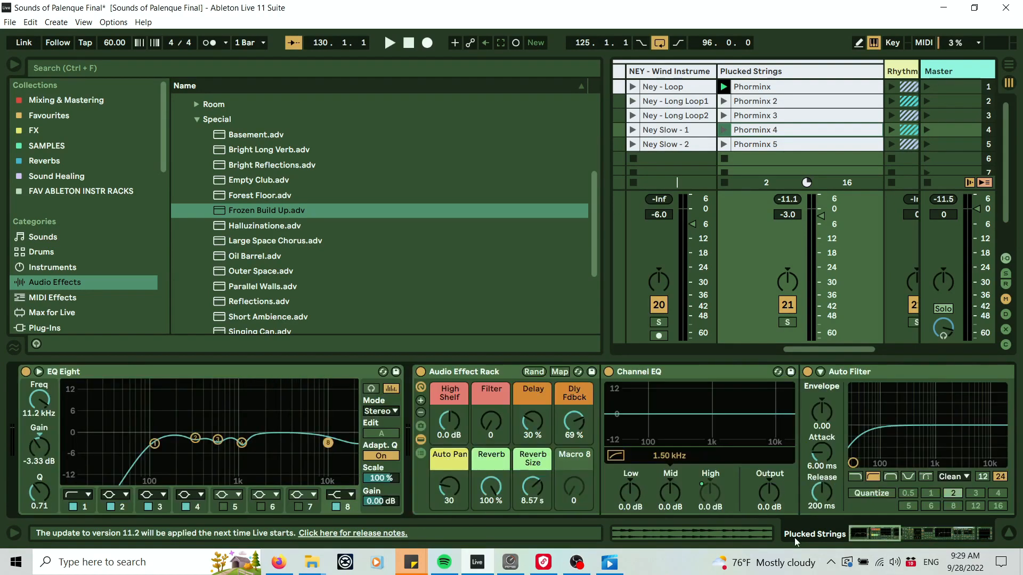
{"action": "left_click_drag", "start_coordinate": [491, 488], "coordinate": [514, 479]}
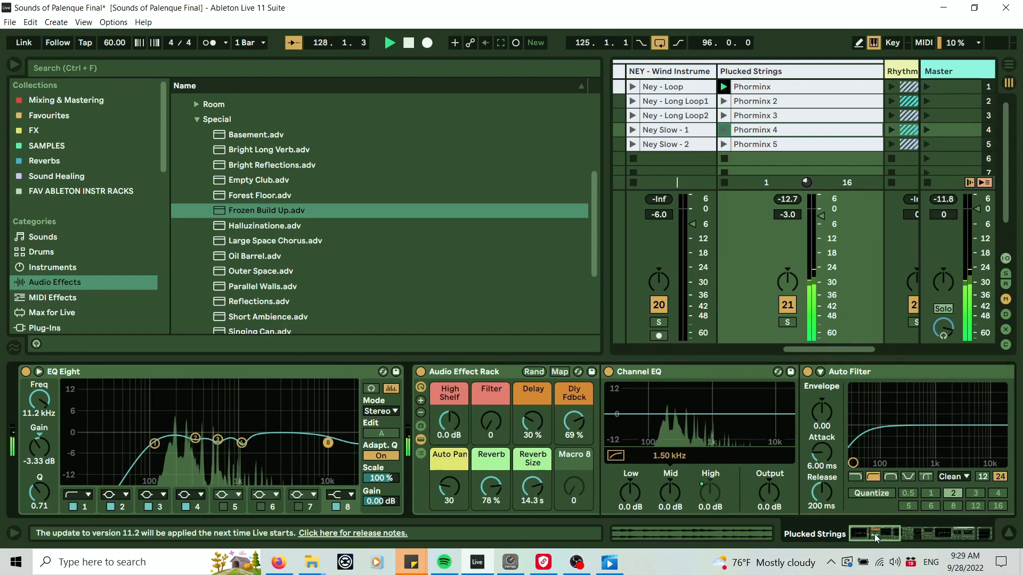
Try the Freeze switch on the Frozen Build Up reverb.
{"action": "left_click_drag", "start_coordinate": [874, 533], "coordinate": [955, 534]}
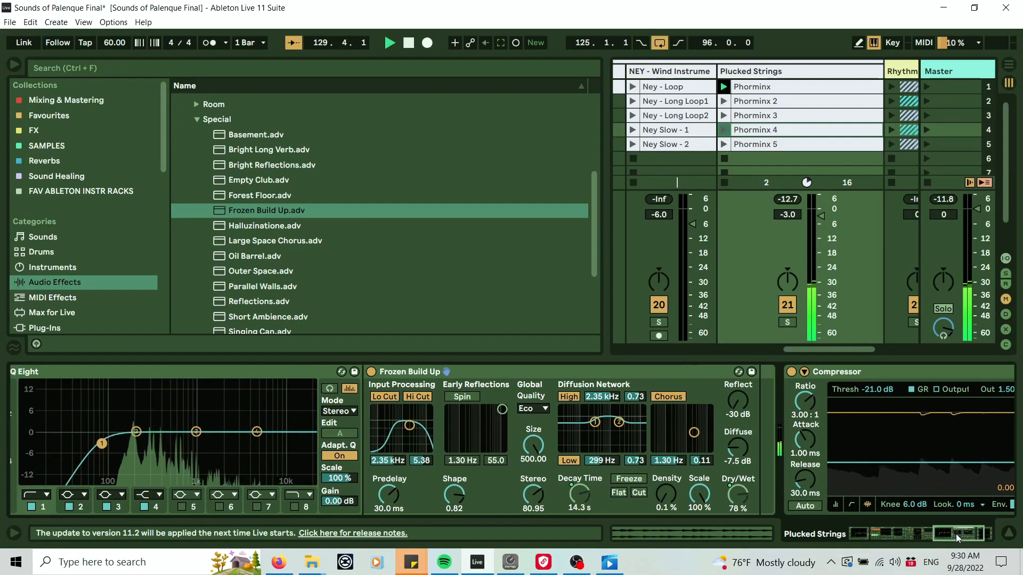
{"action": "left_click", "coordinate": [631, 481]}
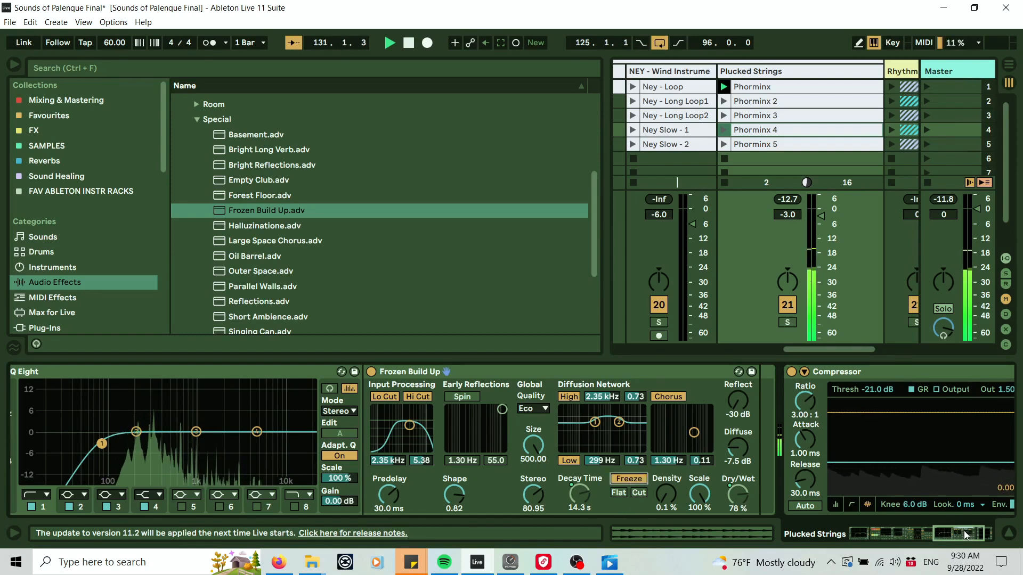
{"action": "left_click_drag", "start_coordinate": [963, 531], "coordinate": [961, 531]}
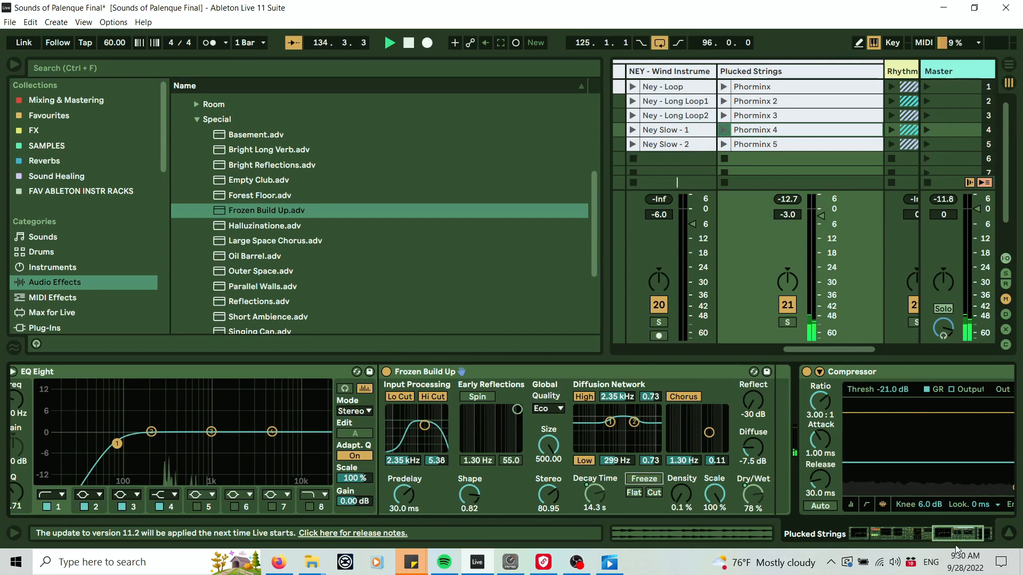
{"action": "left_click_drag", "start_coordinate": [964, 534], "coordinate": [962, 533]}
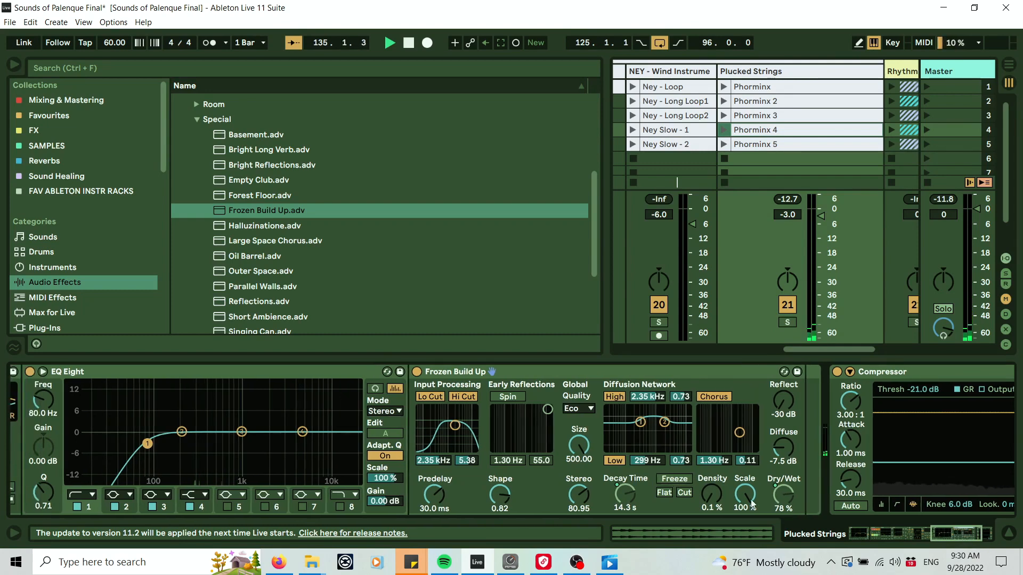
{"action": "right_click", "coordinate": [663, 483]}
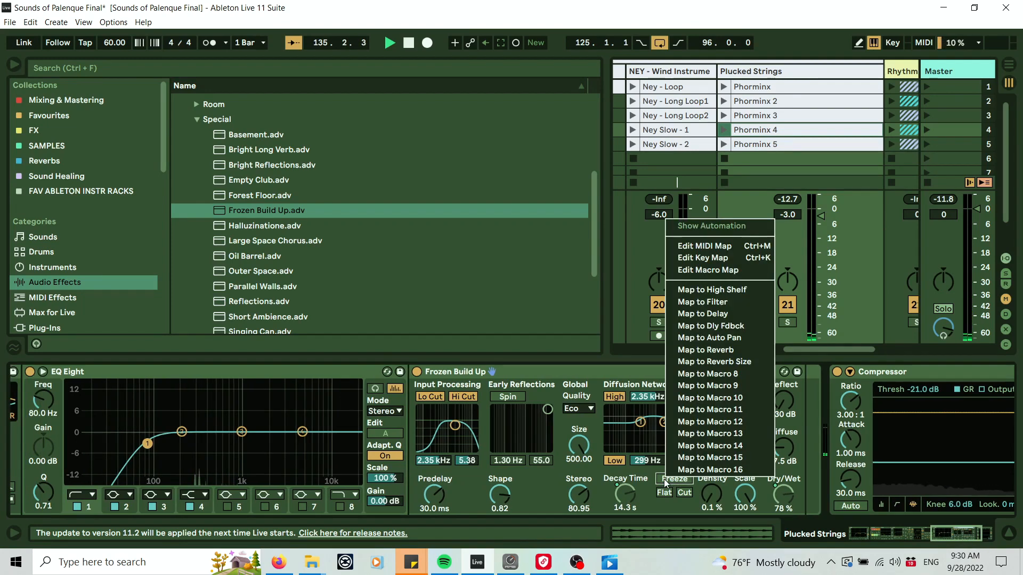
{"action": "left_click", "coordinate": [669, 506]}
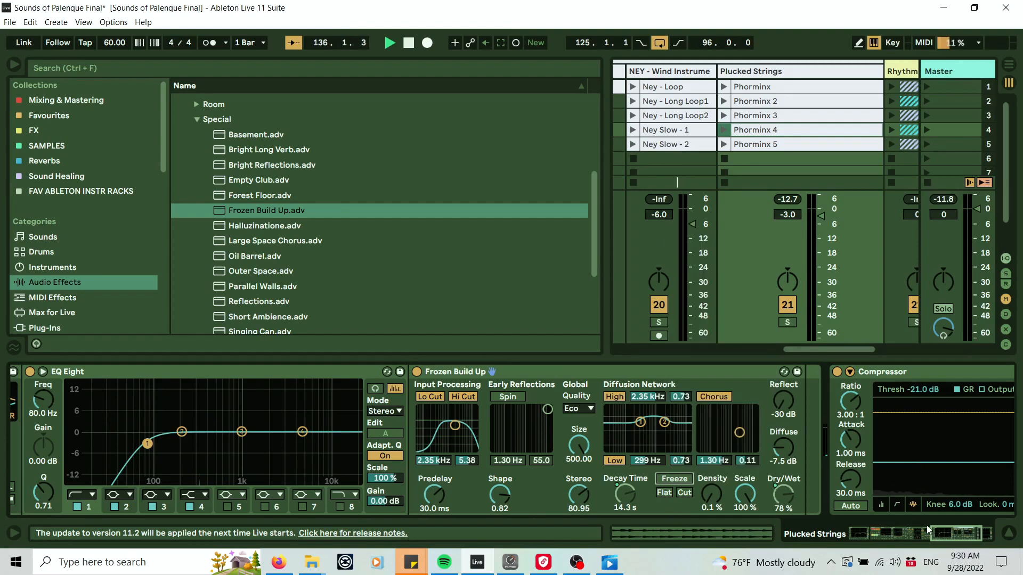
{"action": "left_click_drag", "start_coordinate": [950, 530], "coordinate": [973, 521]}
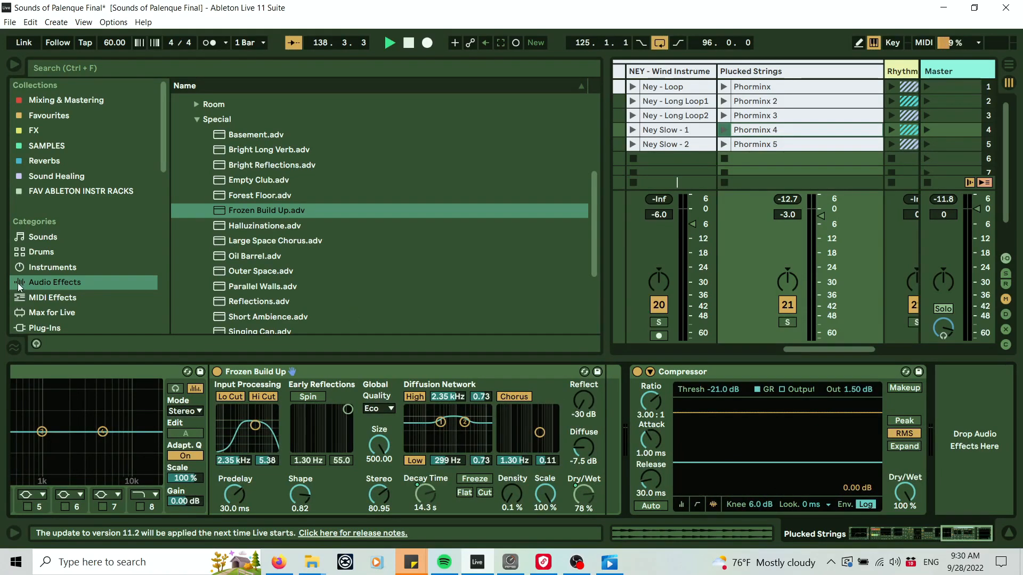
Browse Utilities > Audio Effect Rack > Performance & DJ and add the Knob 1 Fade to Grey preset after Frozen Build Up.
{"action": "left_click", "coordinate": [196, 119]}
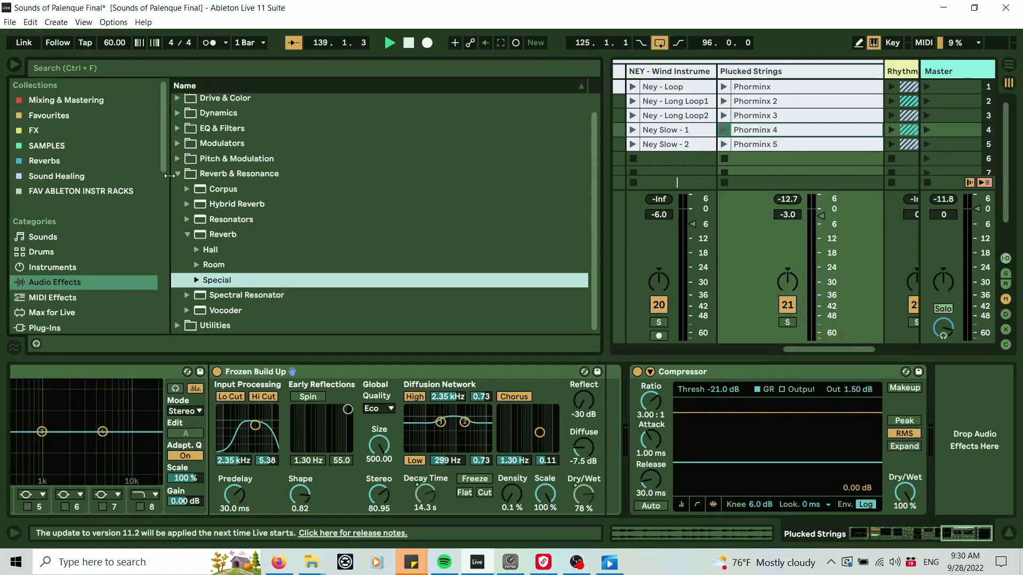
{"action": "left_click", "coordinate": [177, 191]}
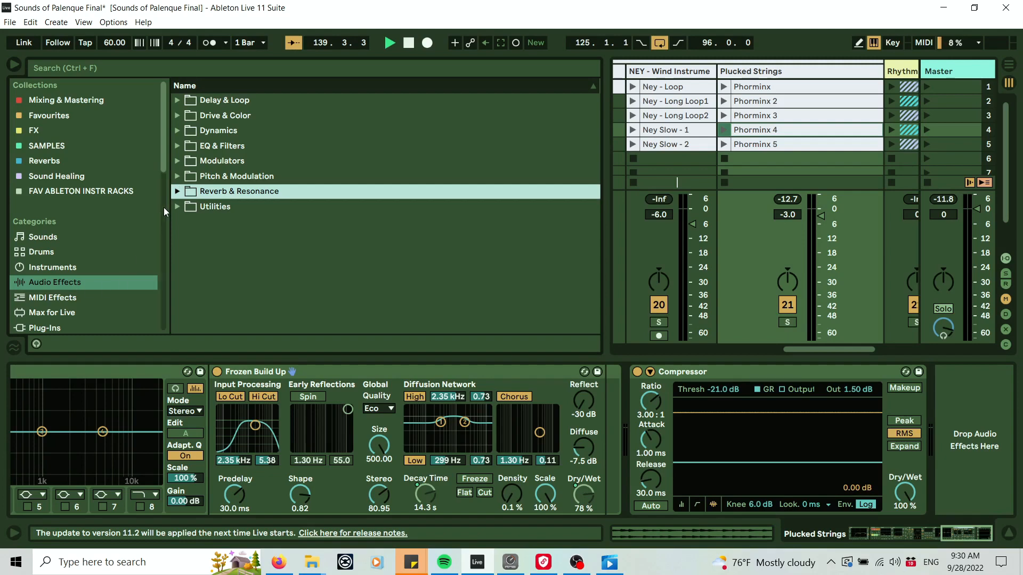
{"action": "left_click", "coordinate": [178, 207]}
{"action": "left_click", "coordinate": [187, 236]}
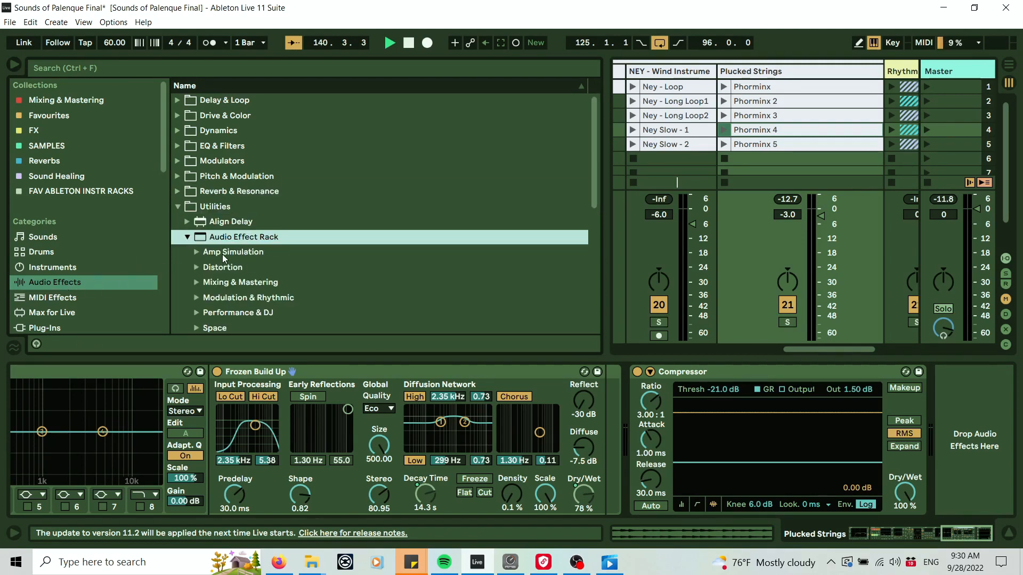
{"action": "left_click", "coordinate": [209, 280]}
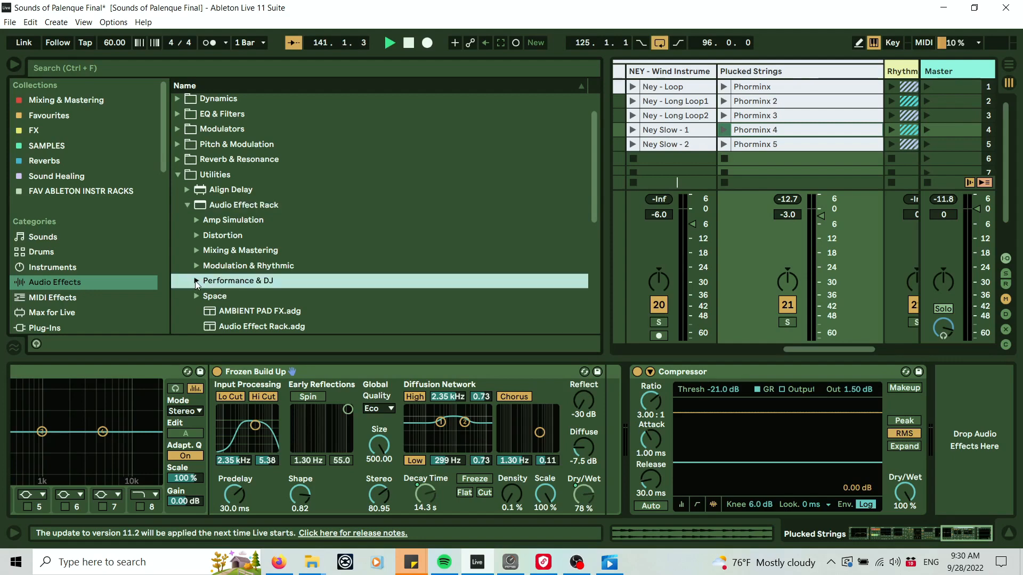
{"action": "left_click", "coordinate": [197, 282]}
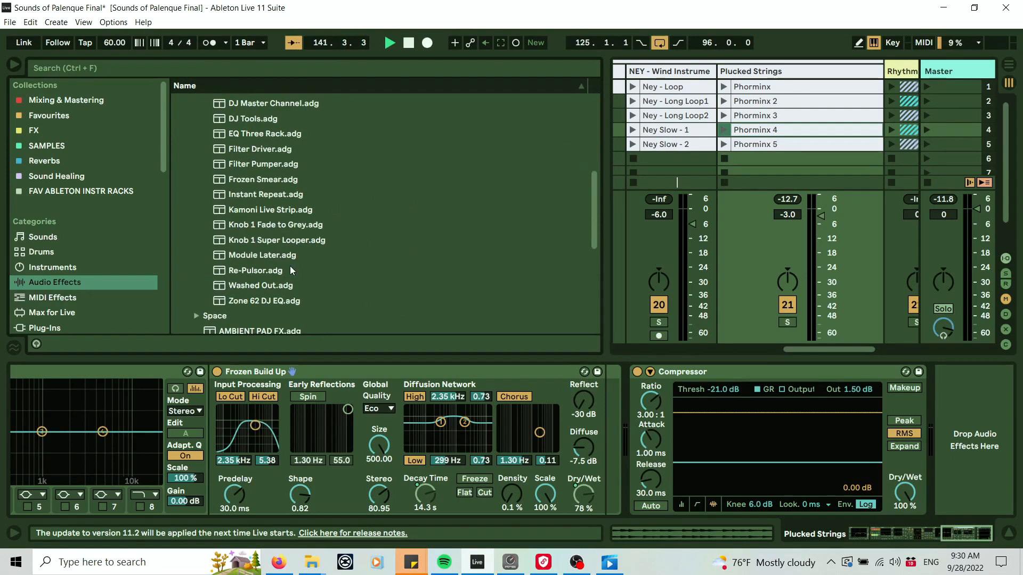
{"action": "left_click", "coordinate": [273, 225]}
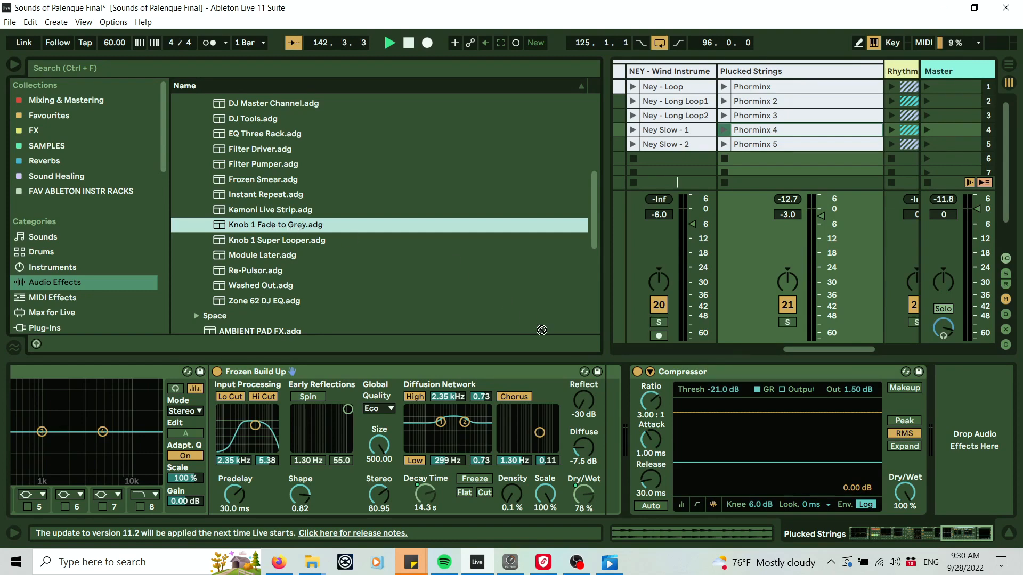
{"action": "left_click_drag", "start_coordinate": [542, 331], "coordinate": [634, 392]}
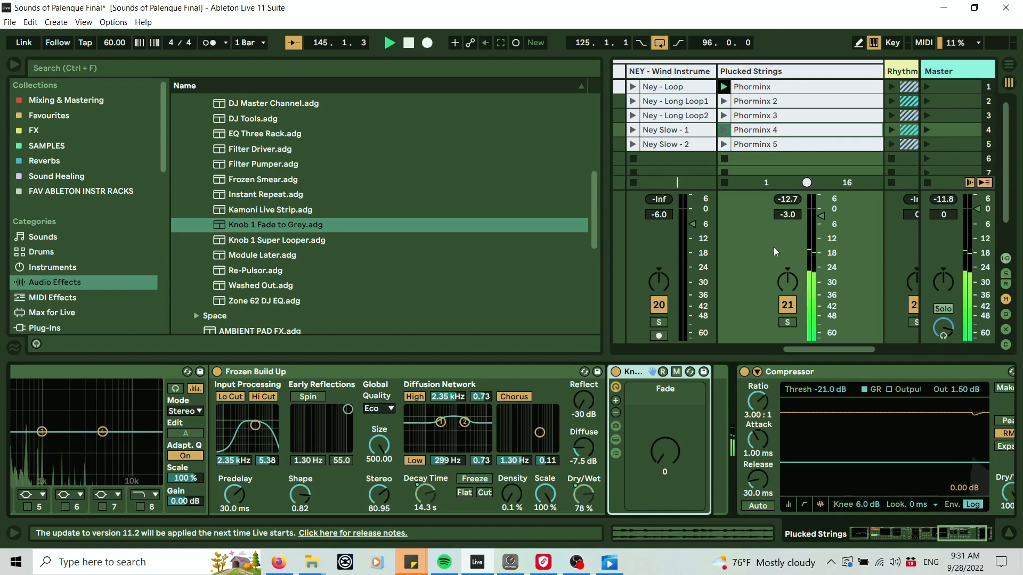
Test the Fade to Grey's Fade knob by turning it to 127 and back to 0 while relaunching Plucked Strings clips.
{"action": "left_click_drag", "start_coordinate": [661, 459], "coordinate": [661, 403]}
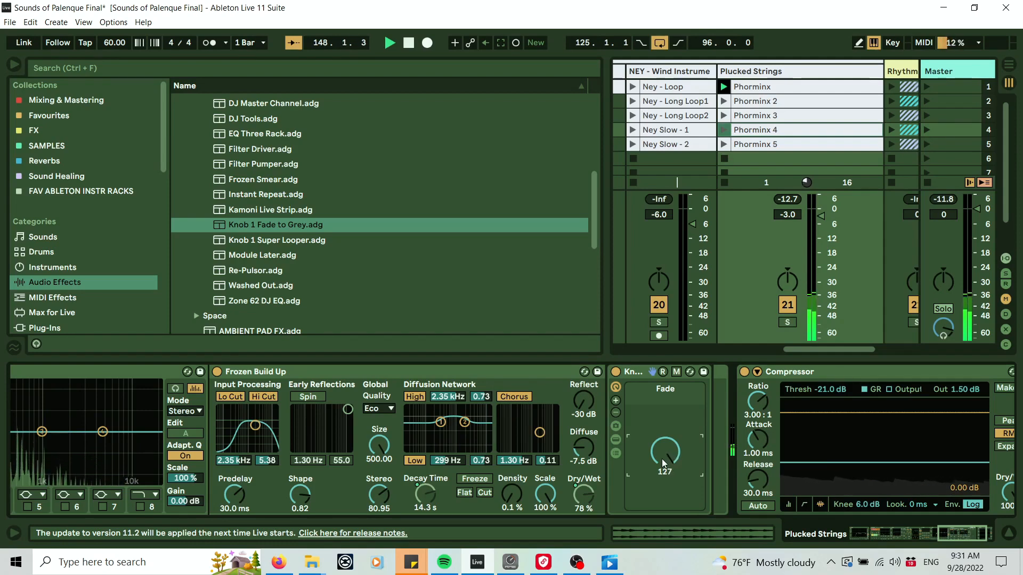
{"action": "left_click_drag", "start_coordinate": [980, 542], "coordinate": [1019, 529]}
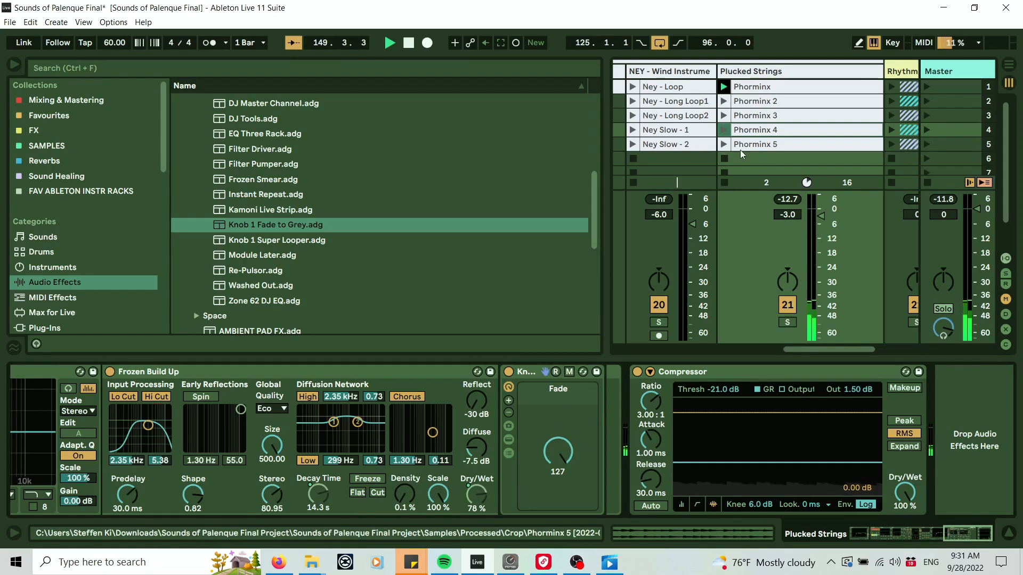
{"action": "left_click", "coordinate": [725, 159]}
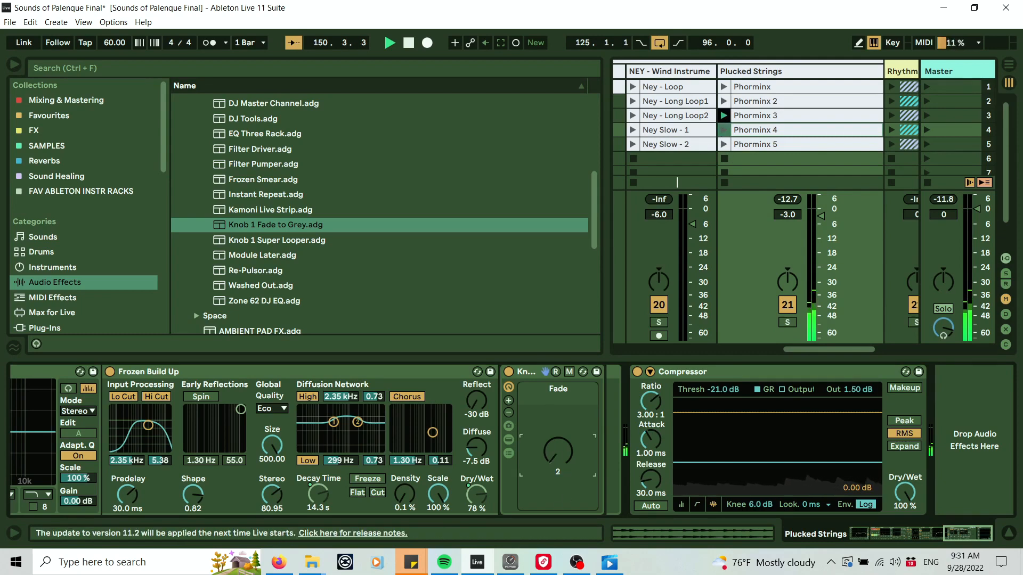
{"action": "left_click", "coordinate": [724, 158]}
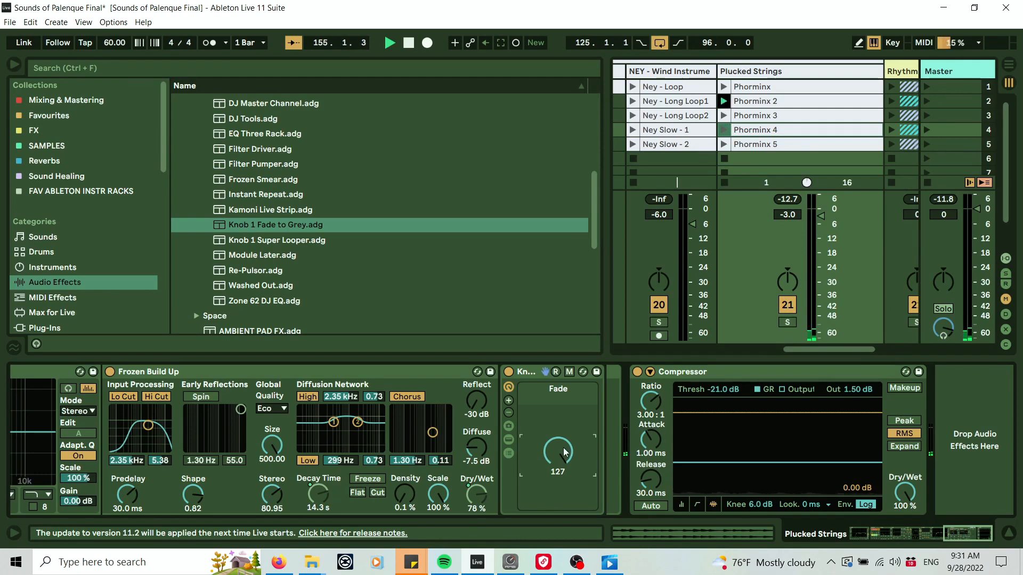
{"action": "left_click_drag", "start_coordinate": [563, 447], "coordinate": [563, 458]}
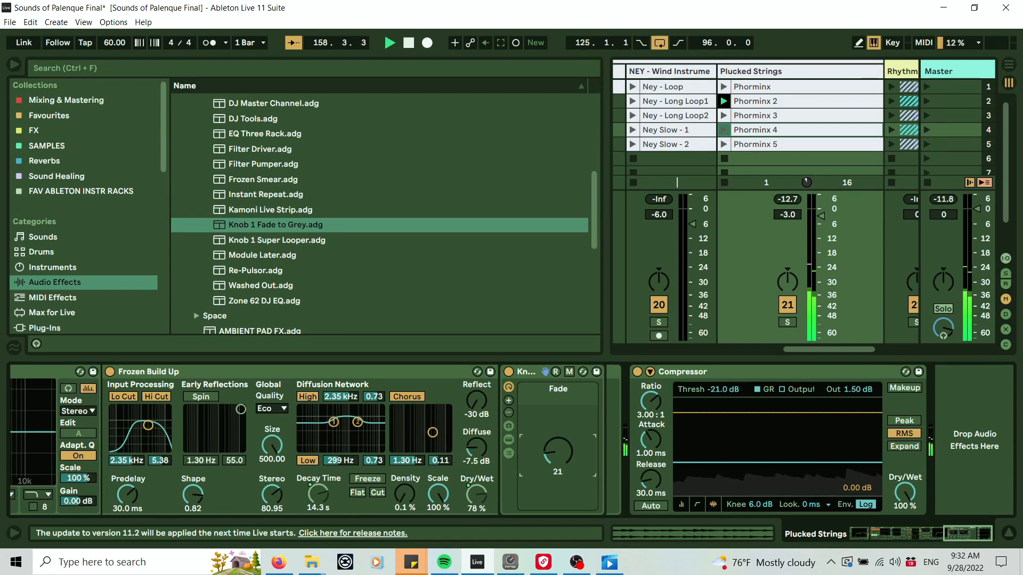
{"action": "left_click_drag", "start_coordinate": [561, 449], "coordinate": [562, 458]}
Map the Fade to Grey's Fade knob to Macro 8 and color the new Fade macro green.
{"action": "right_click", "coordinate": [560, 452]}
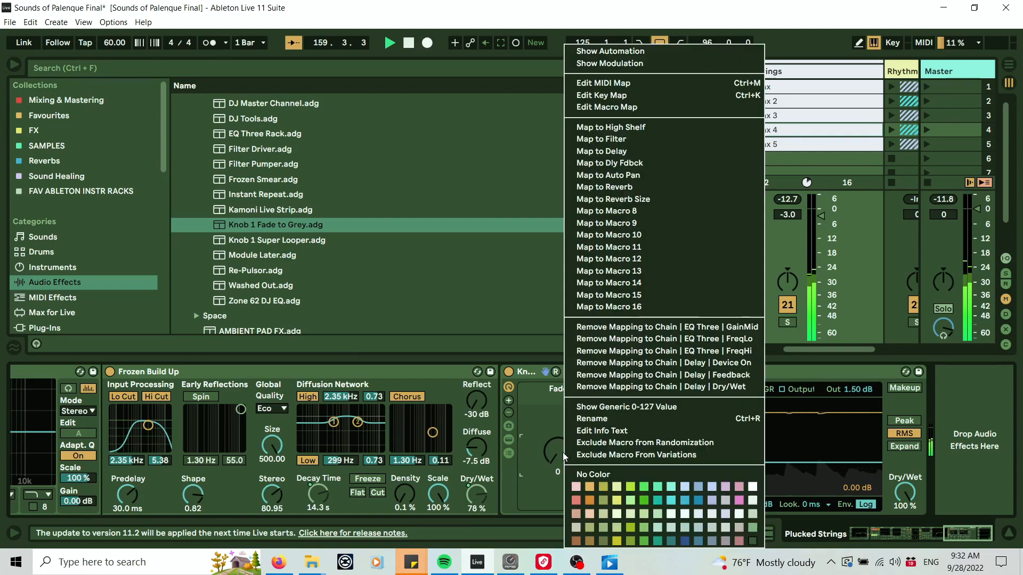
{"action": "left_click", "coordinate": [637, 214]}
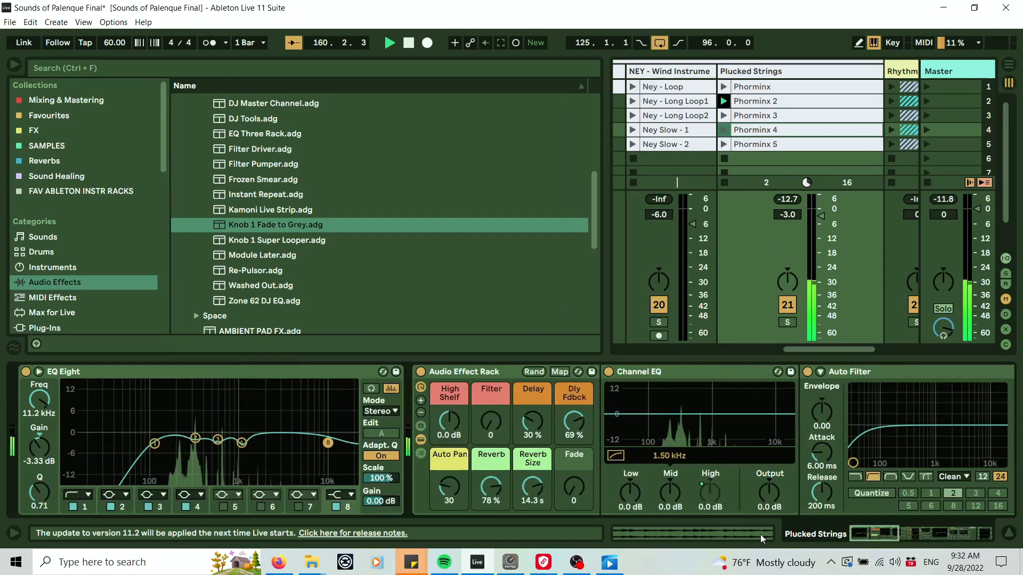
{"action": "right_click", "coordinate": [576, 458]}
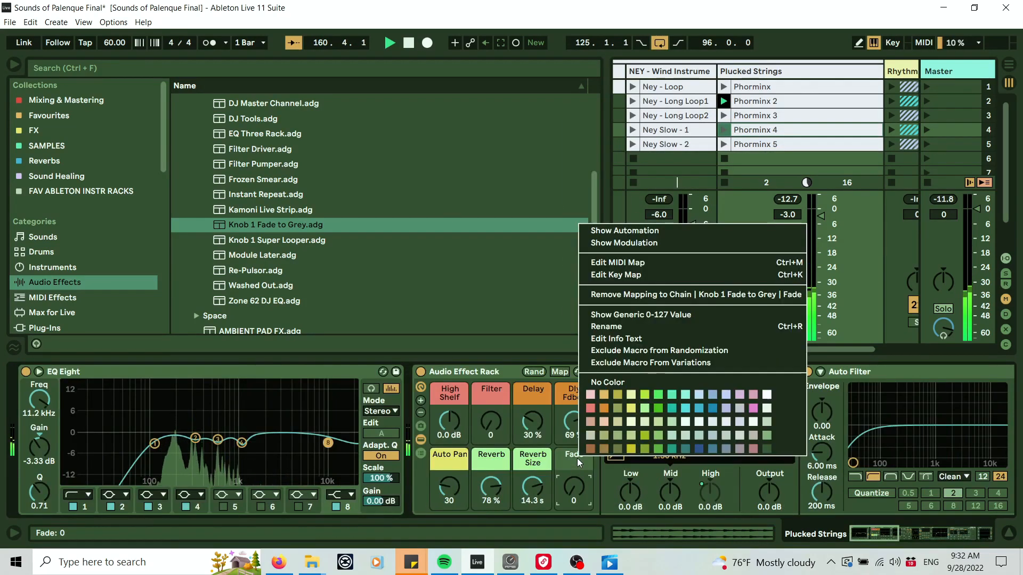
{"action": "left_click", "coordinate": [660, 410]}
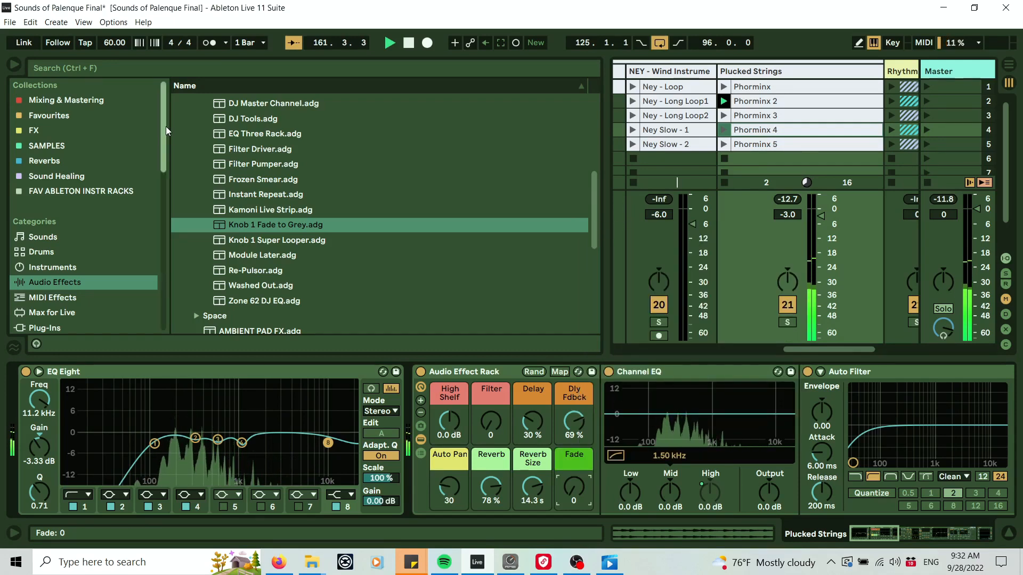
Collapse the Audio Effect Rack, copy it onto the Rhythmic Textures group track, and unfold that group.
{"action": "left_click", "coordinate": [419, 438]}
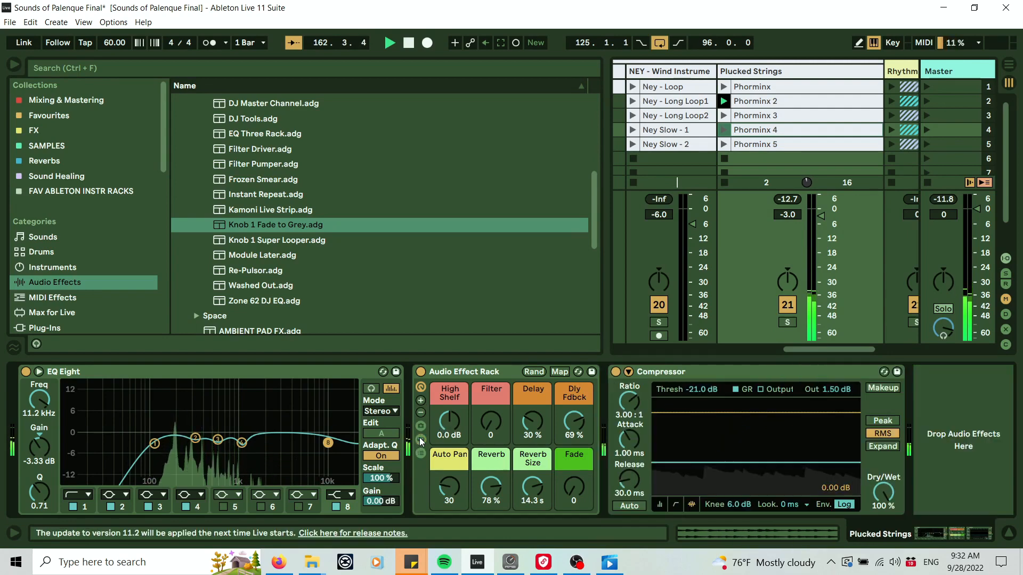
{"action": "left_click", "coordinate": [503, 373]}
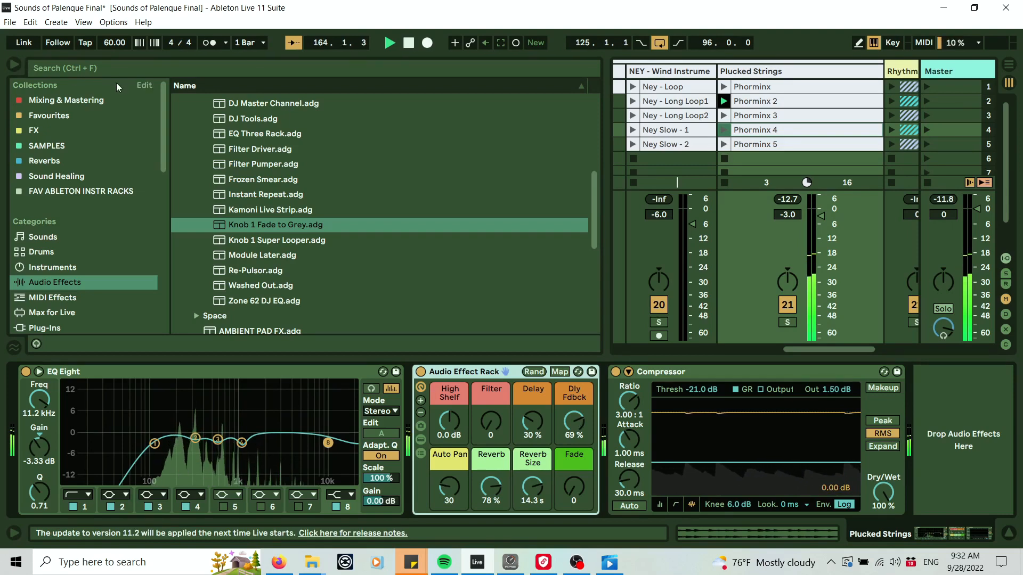
{"action": "left_click", "coordinate": [13, 65]}
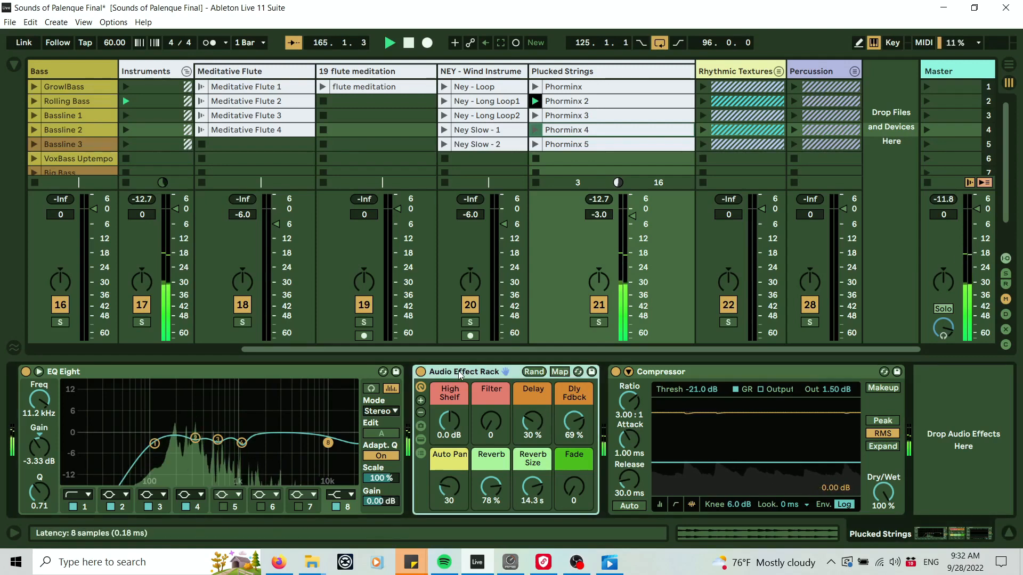
{"action": "left_click", "coordinate": [734, 74]}
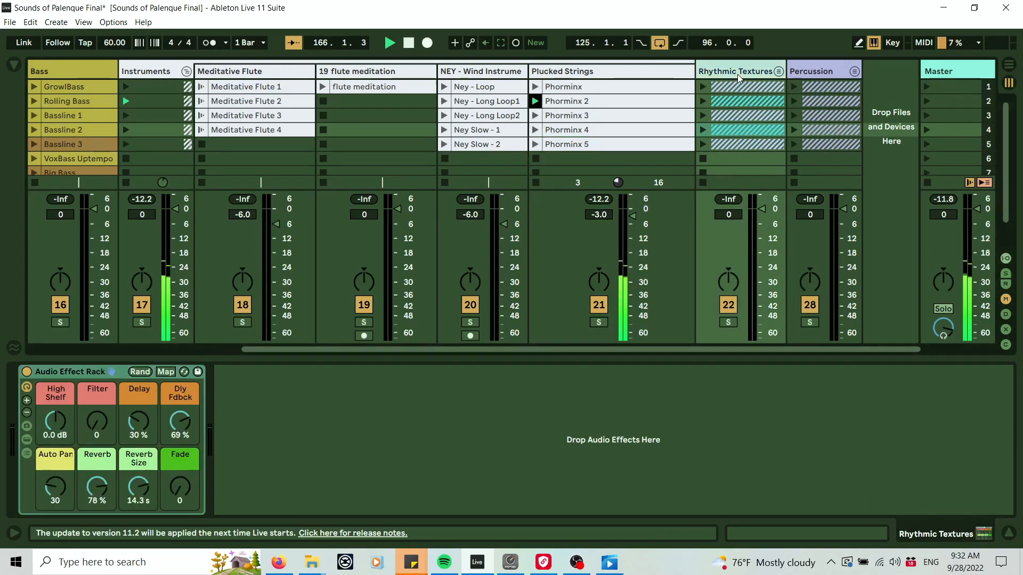
{"action": "left_click", "coordinate": [778, 72]}
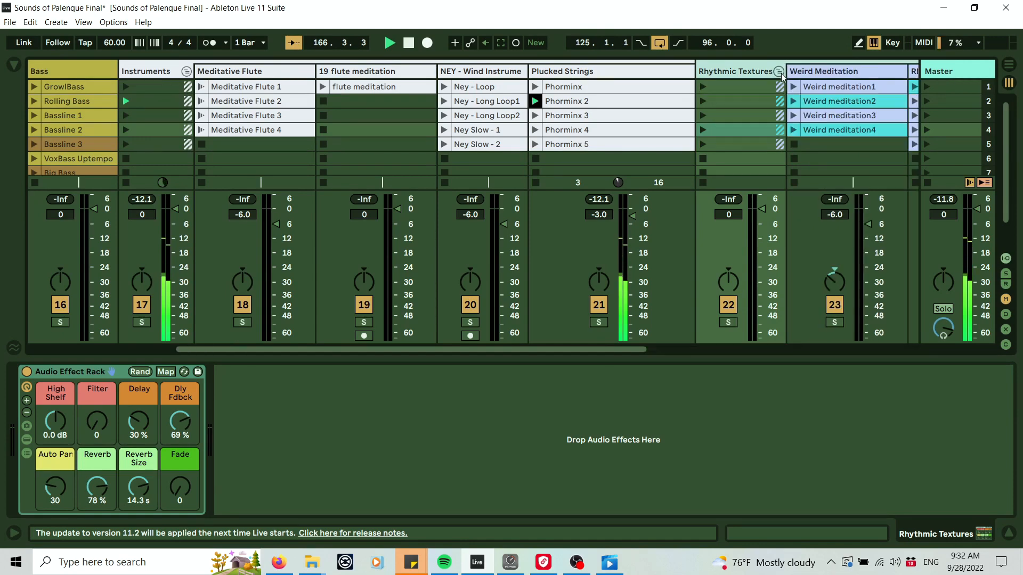
{"action": "left_click_drag", "start_coordinate": [607, 352], "coordinate": [828, 350]}
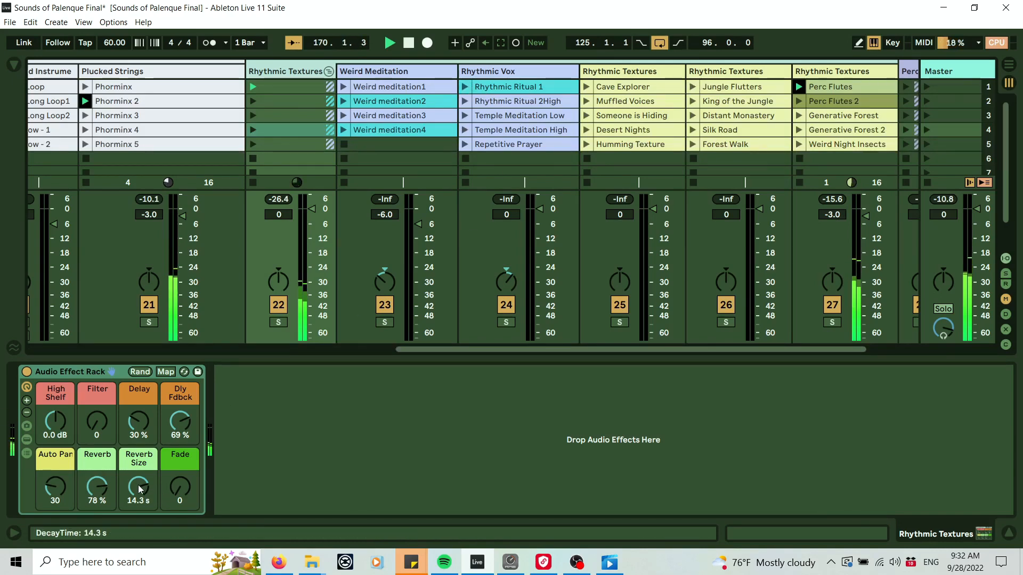
Set the Rhythmic Textures rack macros: Reverb 10%, Reverb Size 7.27 s, Auto Pan 98, Delay 74%, Filter 0.
{"action": "left_click_drag", "start_coordinate": [139, 487], "coordinate": [100, 528]}
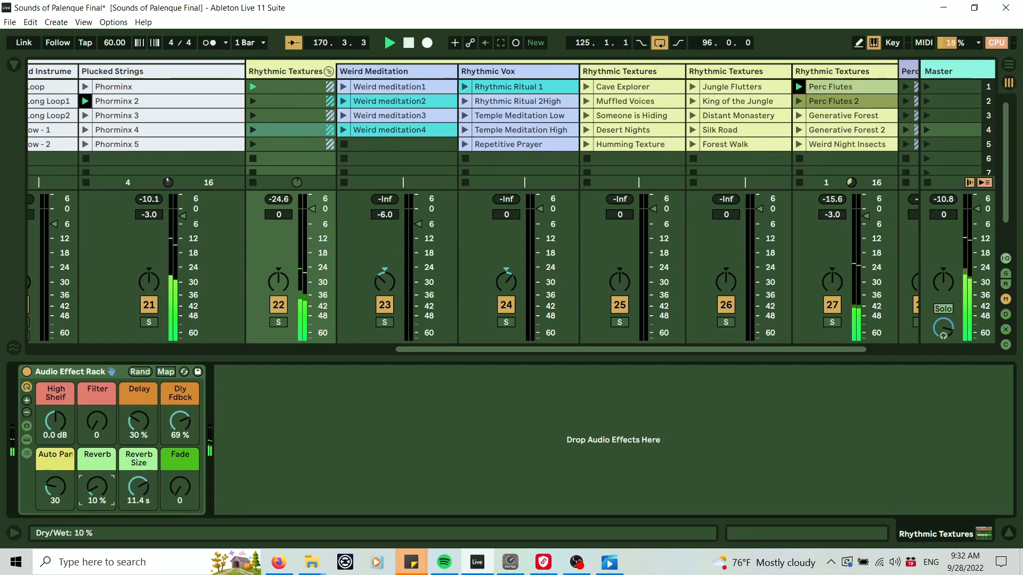
{"action": "left_click_drag", "start_coordinate": [139, 487], "coordinate": [139, 506]}
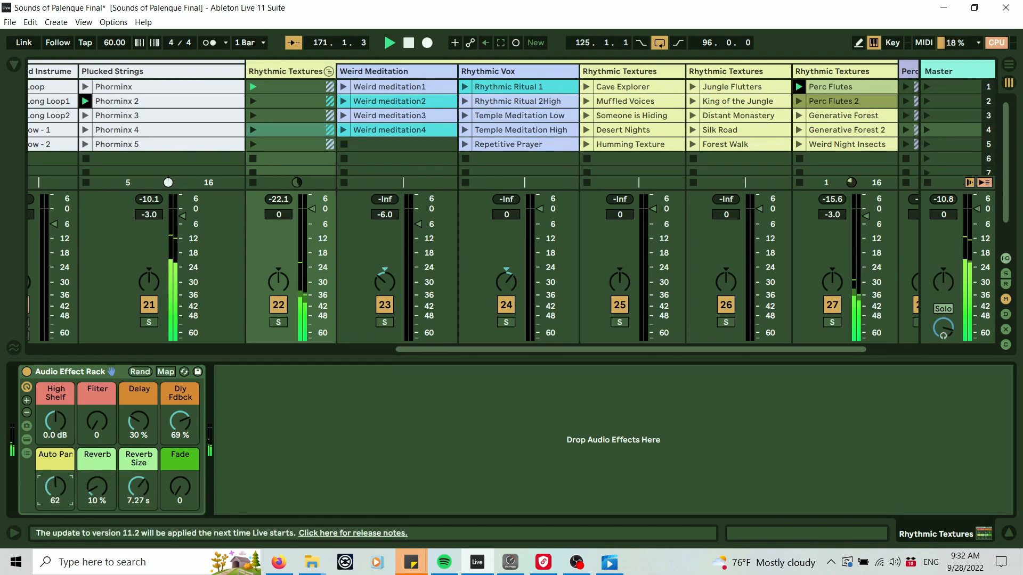
{"action": "left_click_drag", "start_coordinate": [55, 487], "coordinate": [55, 464]}
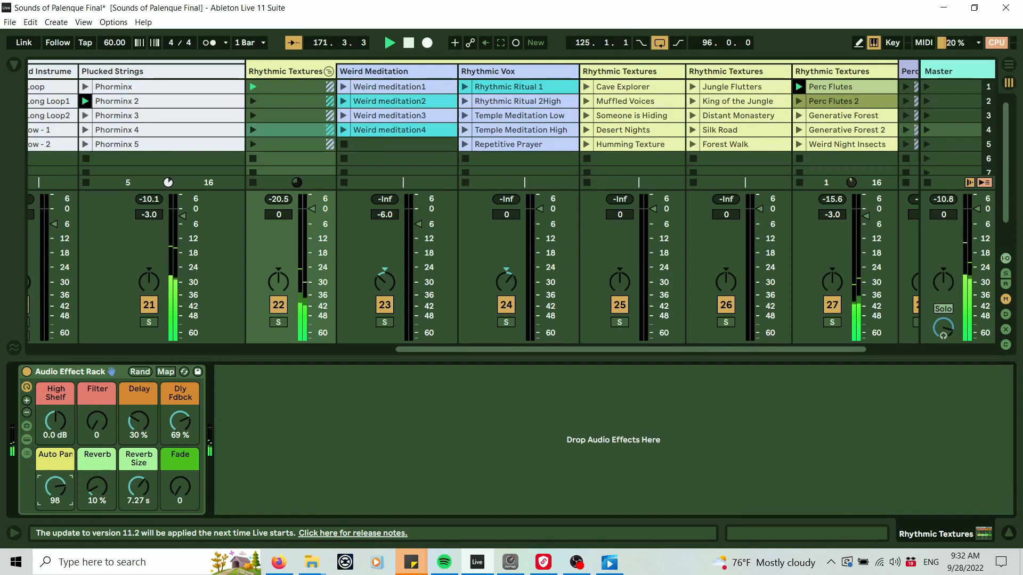
{"action": "left_click_drag", "start_coordinate": [139, 420], "coordinate": [97, 412]}
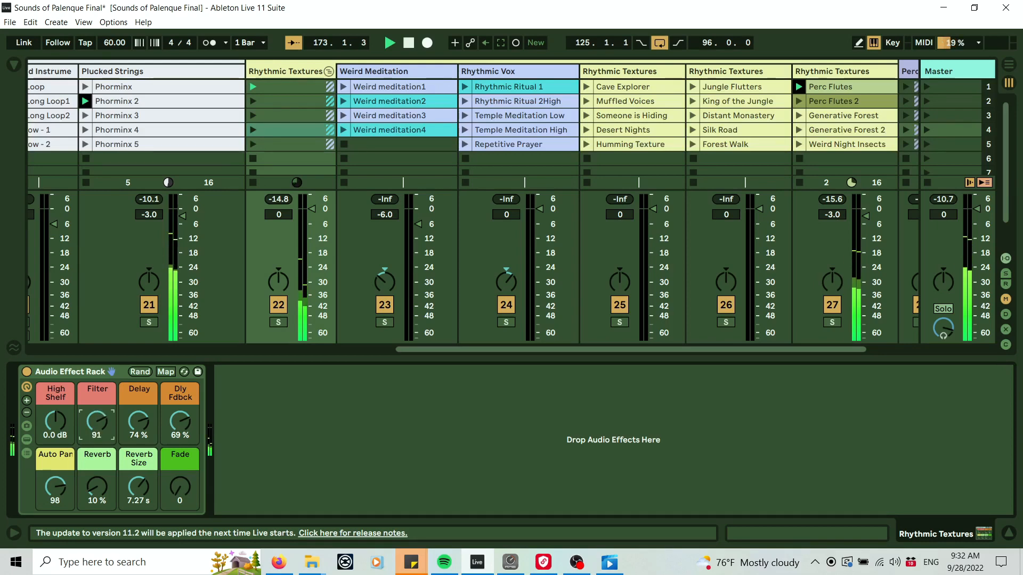
{"action": "left_click_drag", "start_coordinate": [97, 422], "coordinate": [99, 490]}
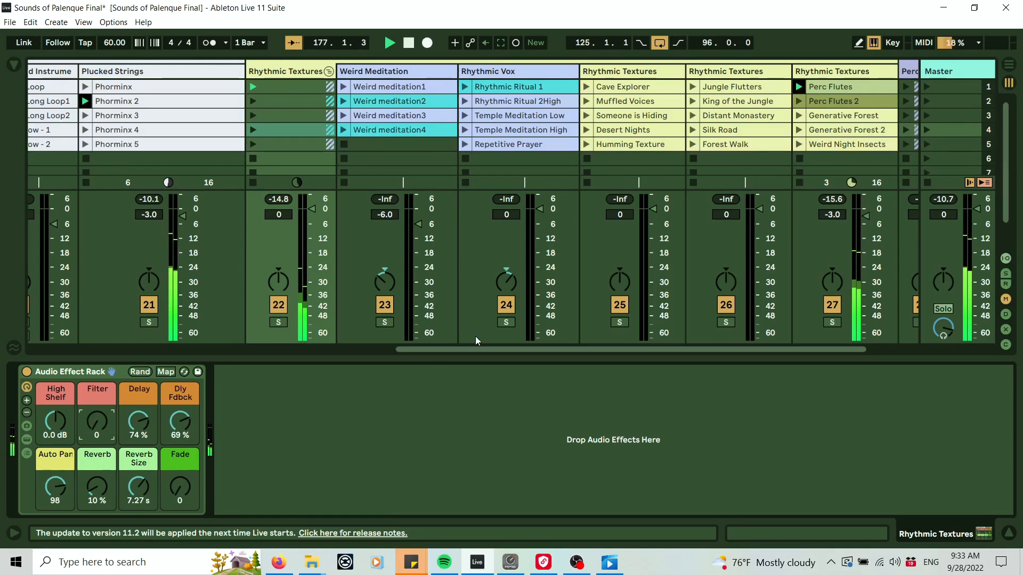
Raise the Rhythmic Textures rack's Fade macro to 92 and stop playback.
{"action": "left_click_drag", "start_coordinate": [413, 350], "coordinate": [167, 369]}
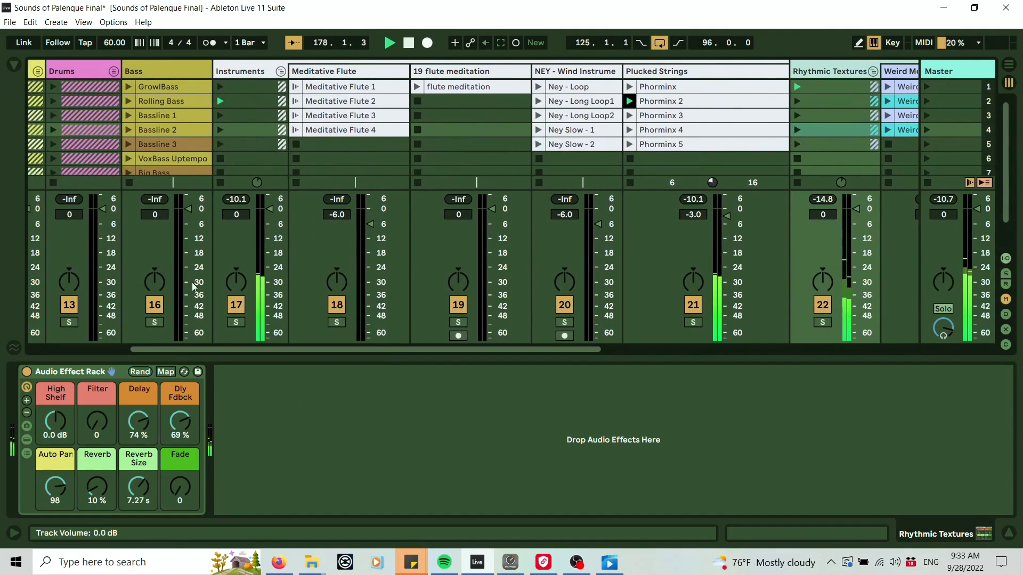
{"action": "left_click_drag", "start_coordinate": [175, 493], "coordinate": [176, 419]}
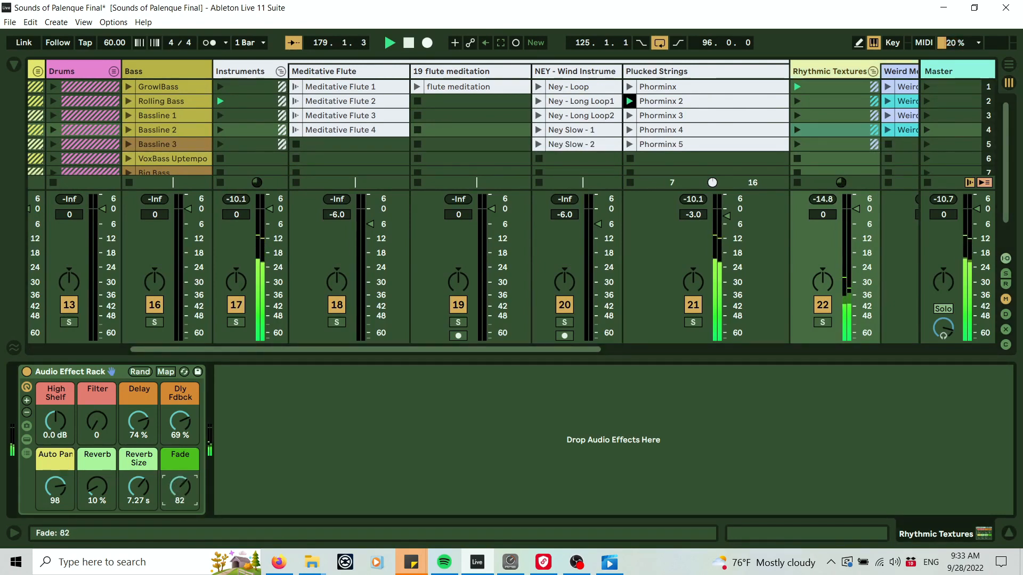
{"action": "left_click", "coordinate": [405, 46]}
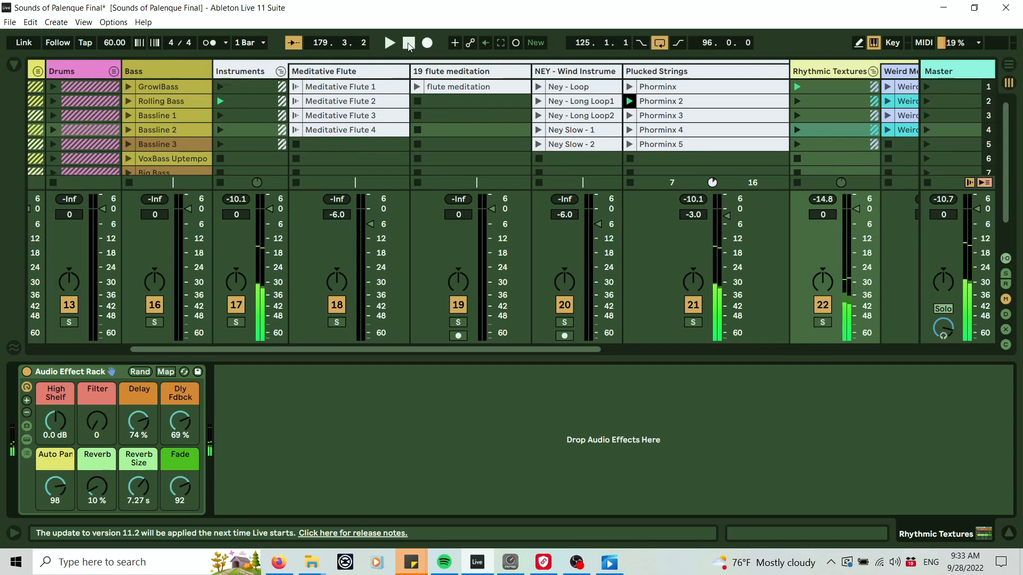
{"action": "left_click", "coordinate": [113, 381]}
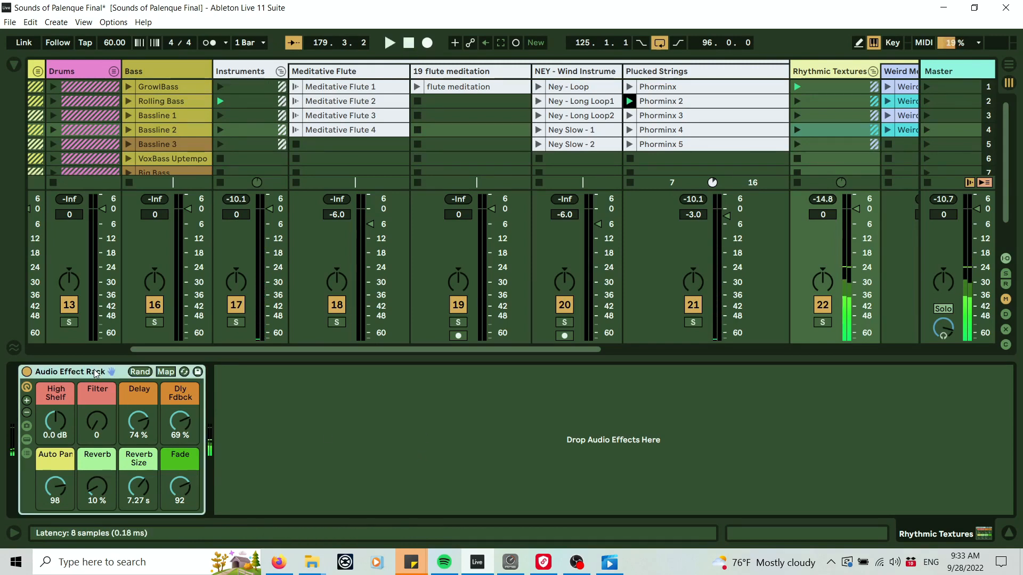
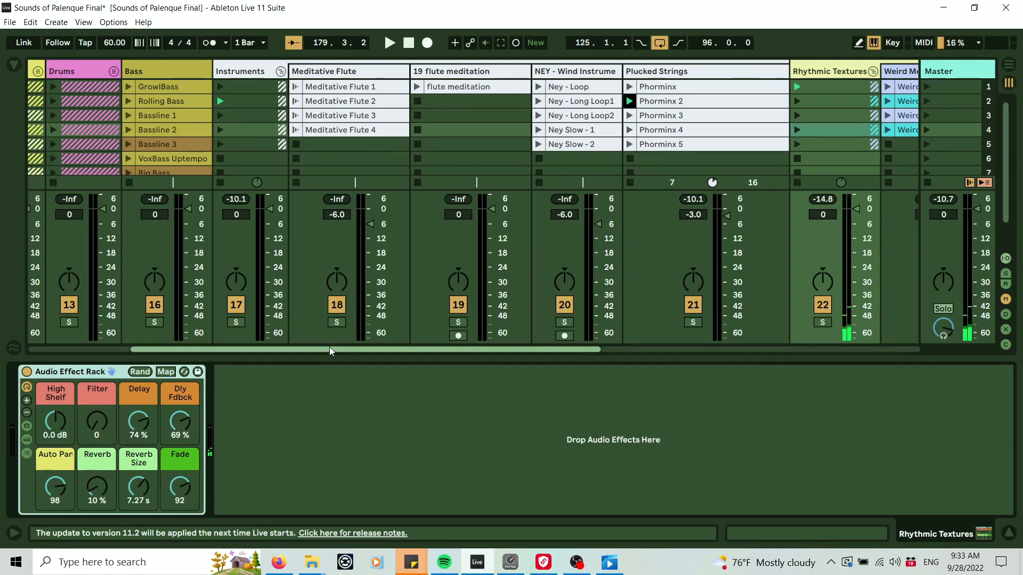
Open the browser and look through the Audio Effects folders, expanding Dynamics, Modulators and Pitch & Modulation.
{"action": "left_click_drag", "start_coordinate": [330, 347], "coordinate": [229, 344]}
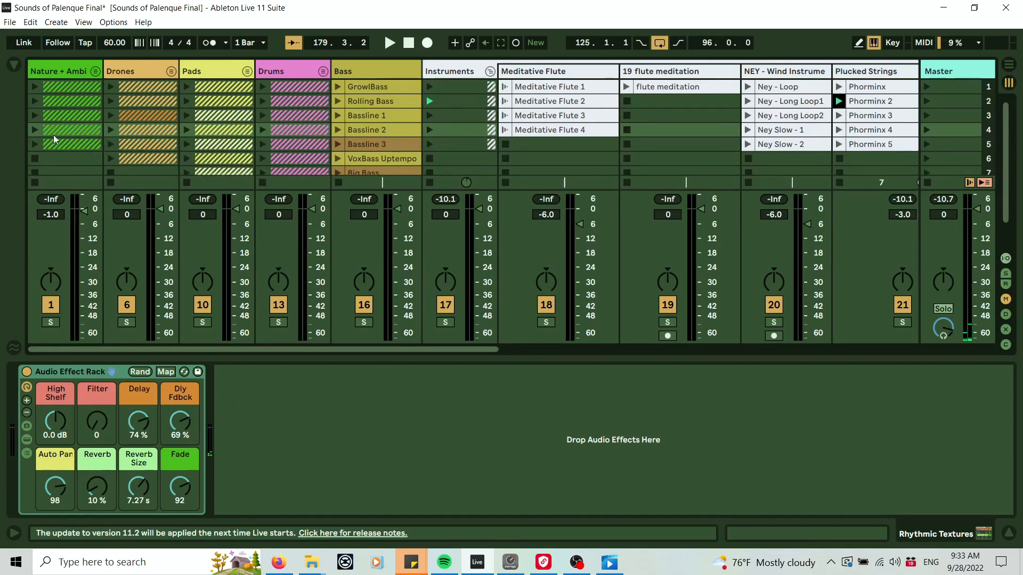
{"action": "left_click", "coordinate": [10, 66]}
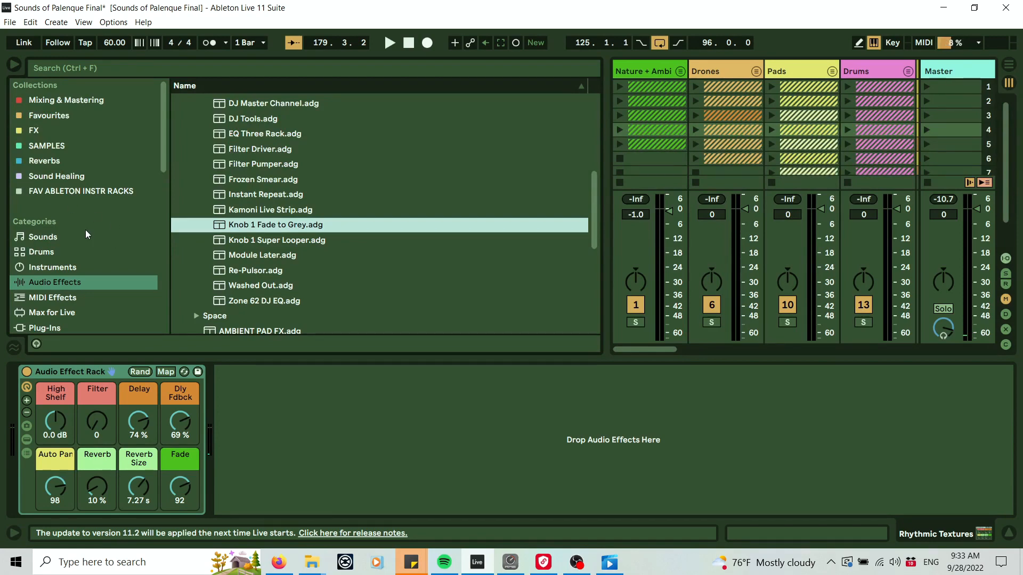
{"action": "scroll", "coordinate": [76, 228], "scroll_direction": "down", "scroll_amount": 2}
{"action": "scroll", "coordinate": [176, 240], "scroll_direction": "up", "scroll_amount": 7}
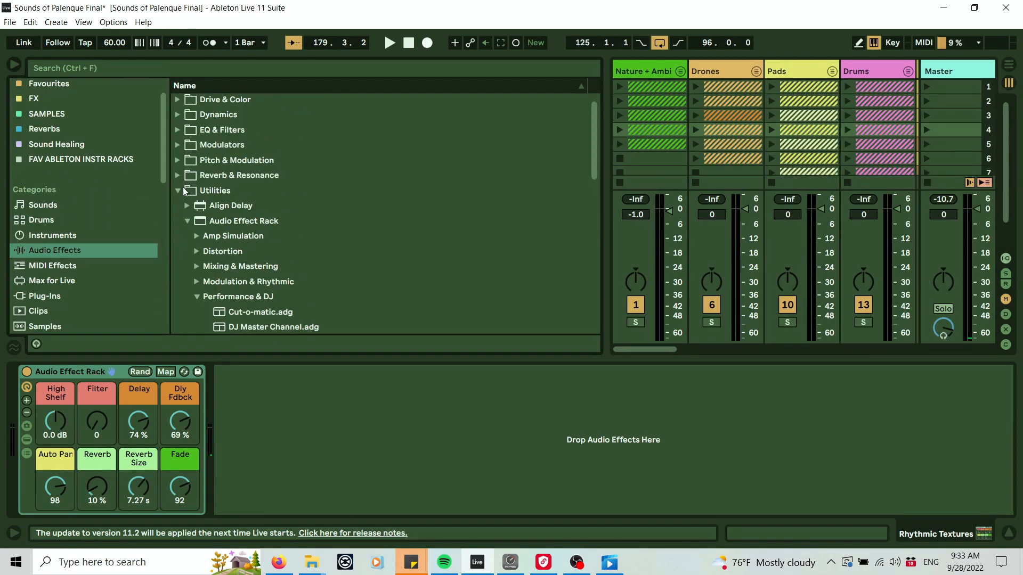
{"action": "left_click", "coordinate": [180, 190]}
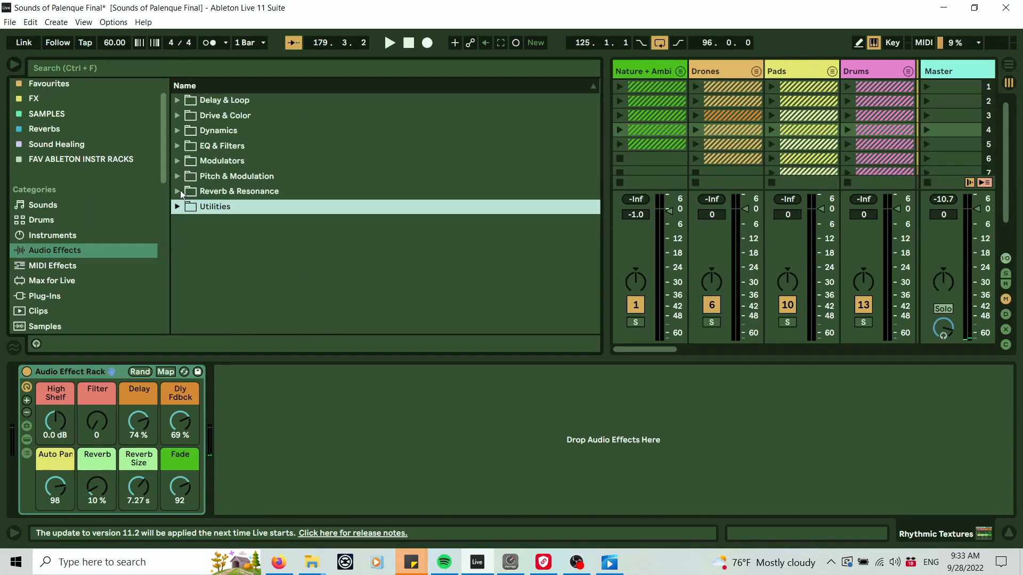
{"action": "left_click", "coordinate": [179, 131]}
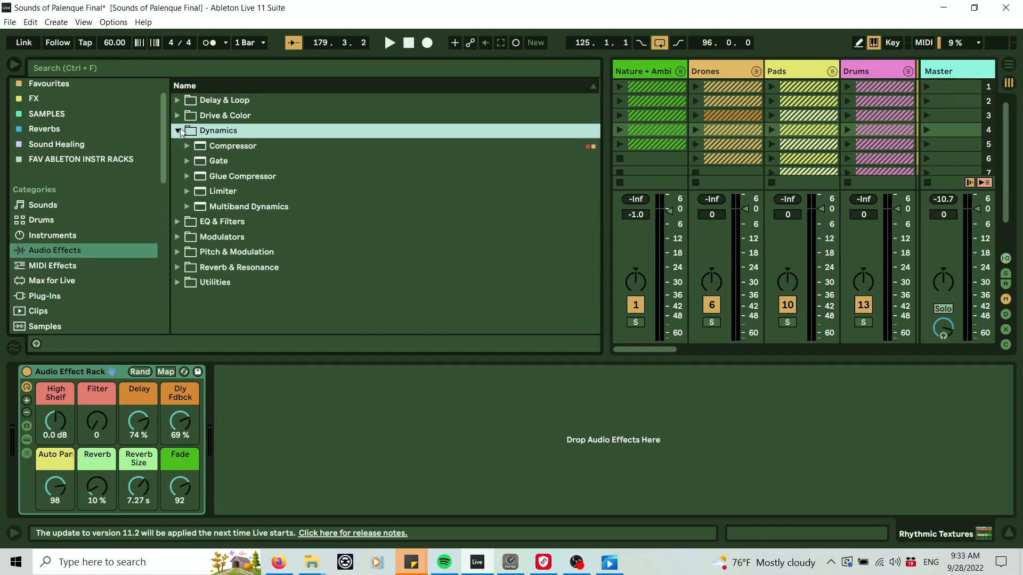
{"action": "left_click", "coordinate": [185, 236]}
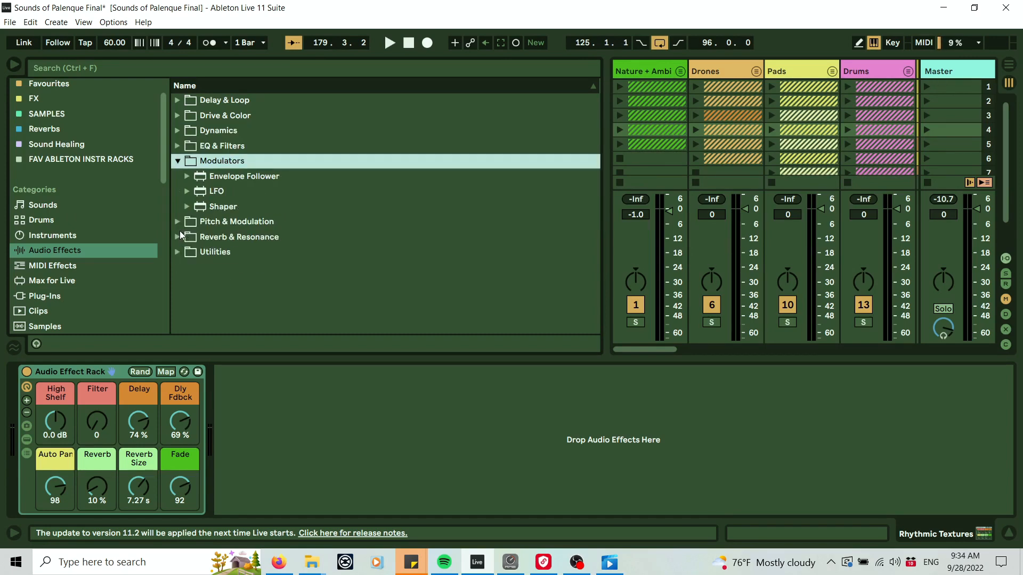
{"action": "left_click", "coordinate": [177, 221]}
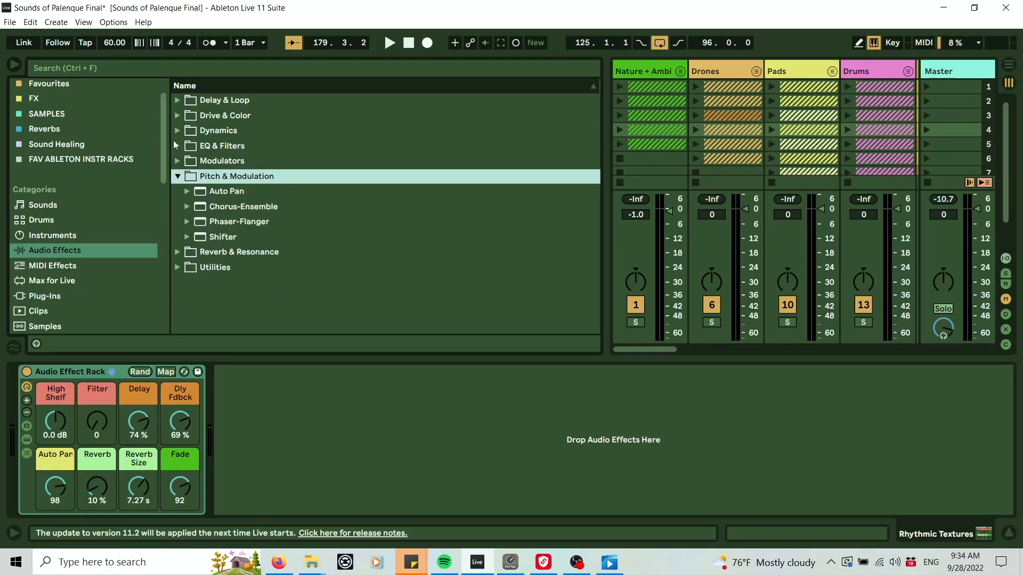
{"action": "left_click", "coordinate": [176, 176]}
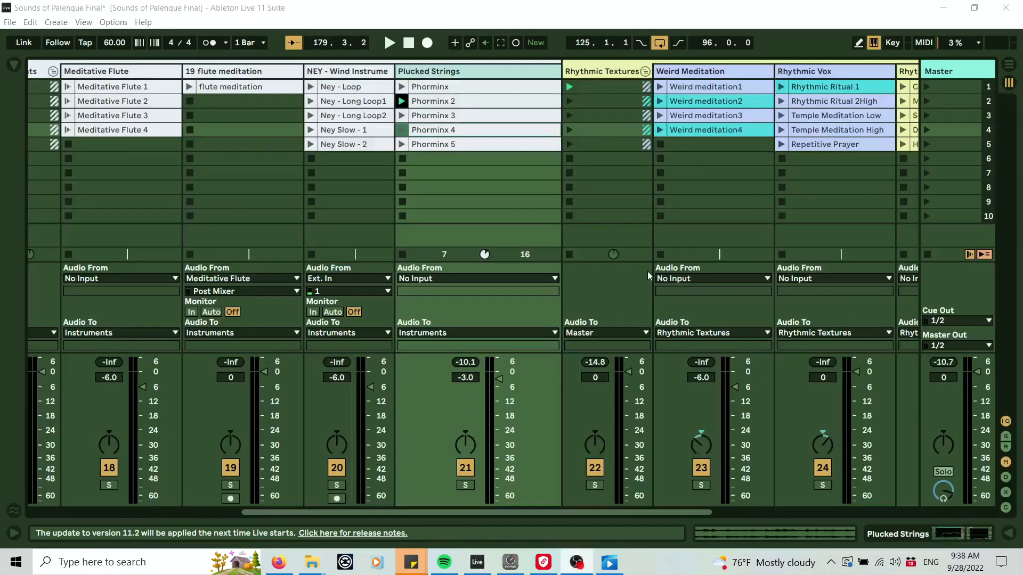
{"action": "left_click_drag", "start_coordinate": [623, 510], "coordinate": [384, 528]}
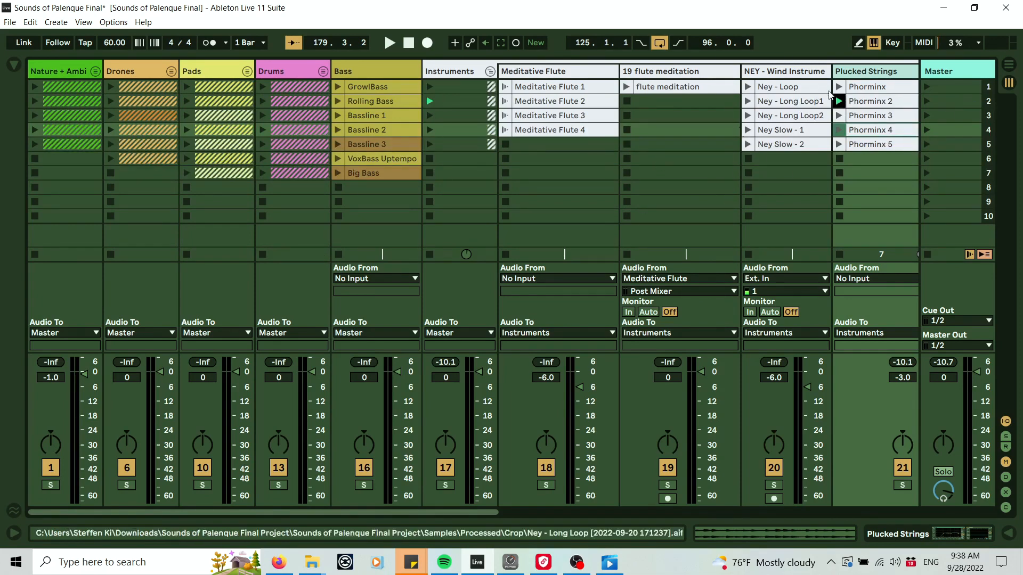
{"action": "left_click", "coordinate": [1009, 65]}
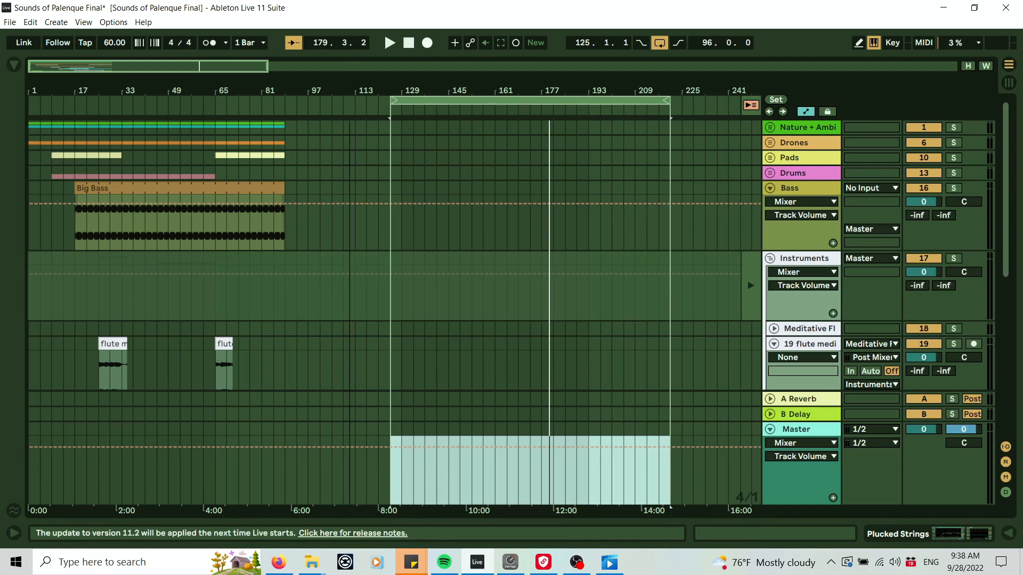
{"action": "left_click_drag", "start_coordinate": [350, 81], "coordinate": [224, 83]}
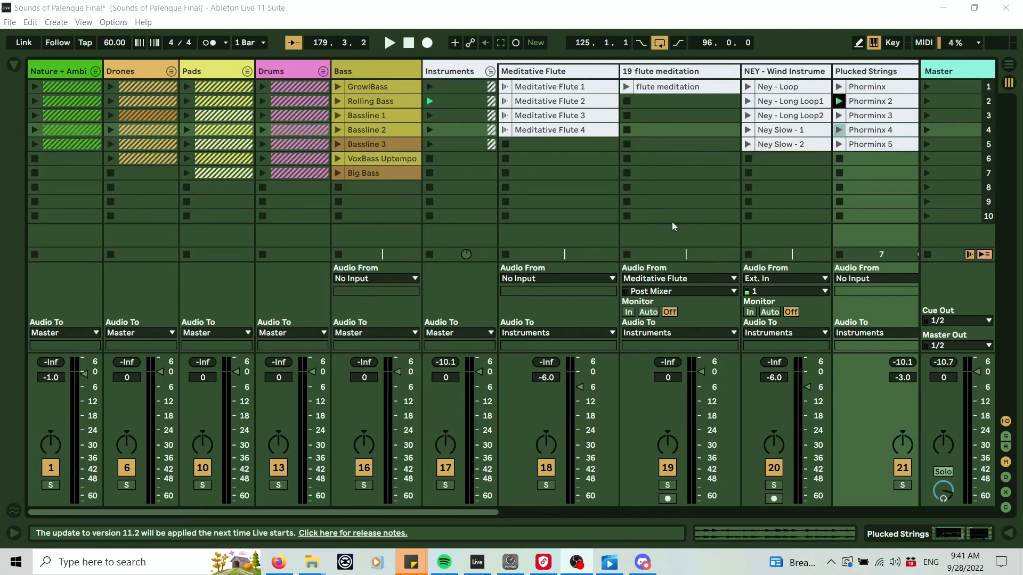
Switch to Firefox and read through the Academy for Sonic Sourcery Ko-fi membership tiers page.
{"action": "left_click", "coordinate": [278, 562]}
{"action": "scroll", "coordinate": [825, 301], "scroll_direction": "up", "scroll_amount": 8}
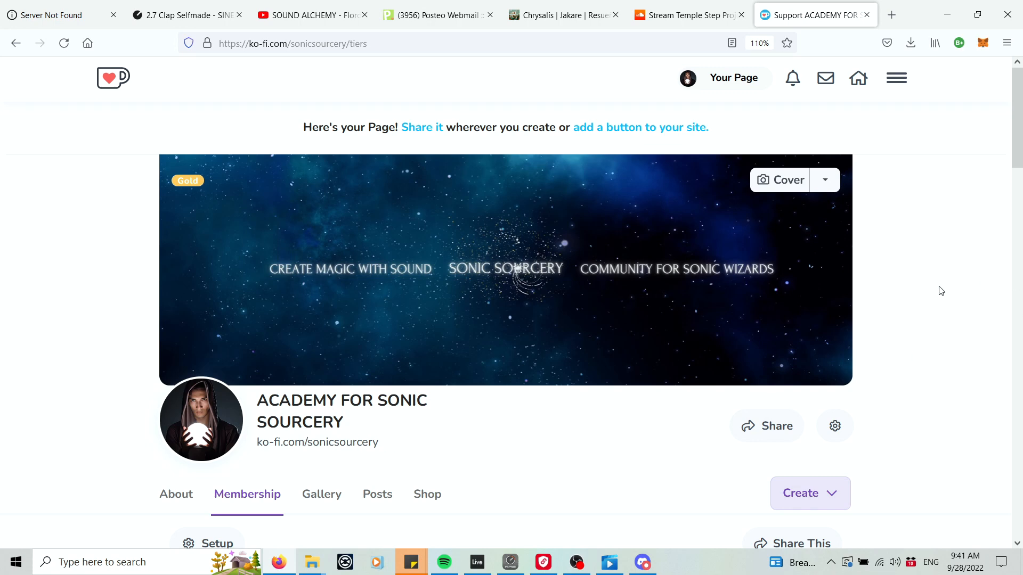
{"action": "scroll", "coordinate": [972, 315], "scroll_direction": "down", "scroll_amount": 2}
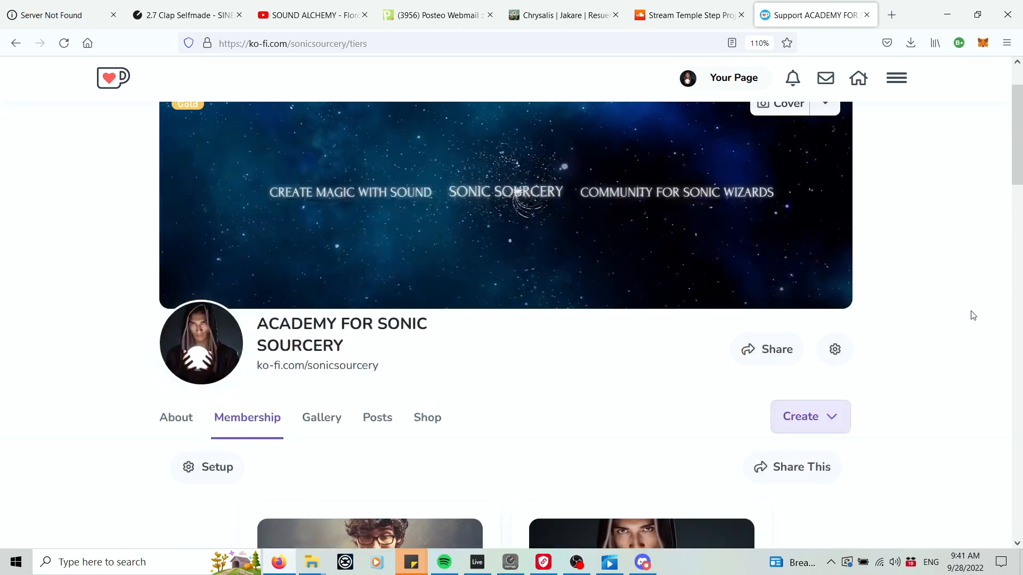
{"action": "scroll", "coordinate": [973, 314], "scroll_direction": "down", "scroll_amount": 2}
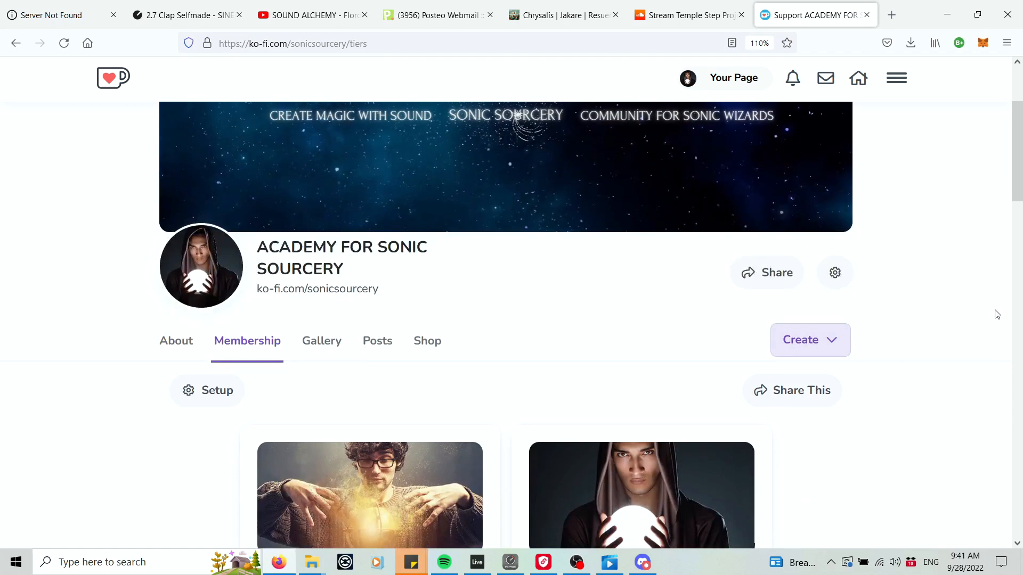
{"action": "scroll", "coordinate": [989, 316], "scroll_direction": "down", "scroll_amount": 2}
{"action": "scroll", "coordinate": [999, 314], "scroll_direction": "down", "scroll_amount": 2}
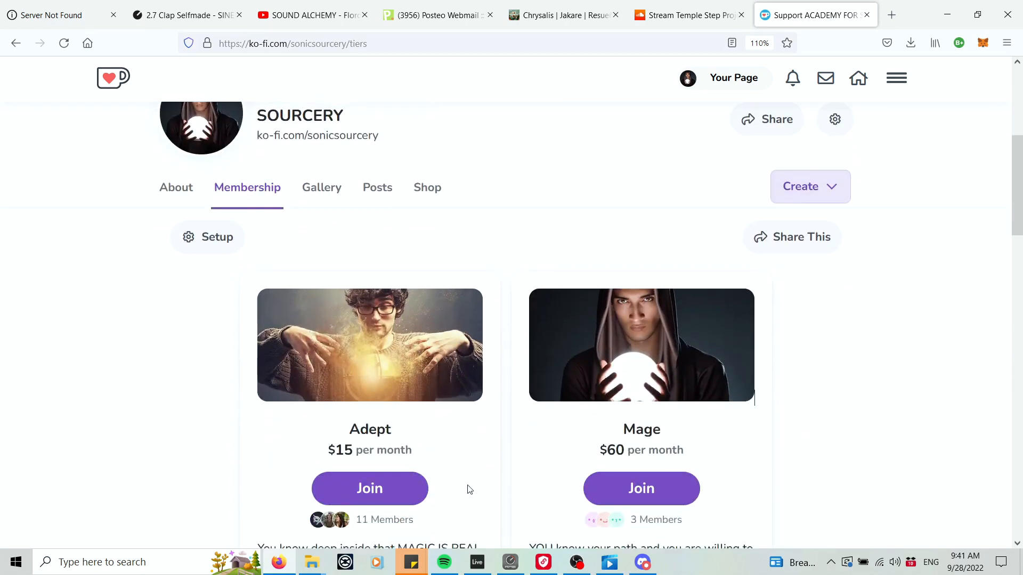
{"action": "scroll", "coordinate": [884, 377], "scroll_direction": "down", "scroll_amount": 2}
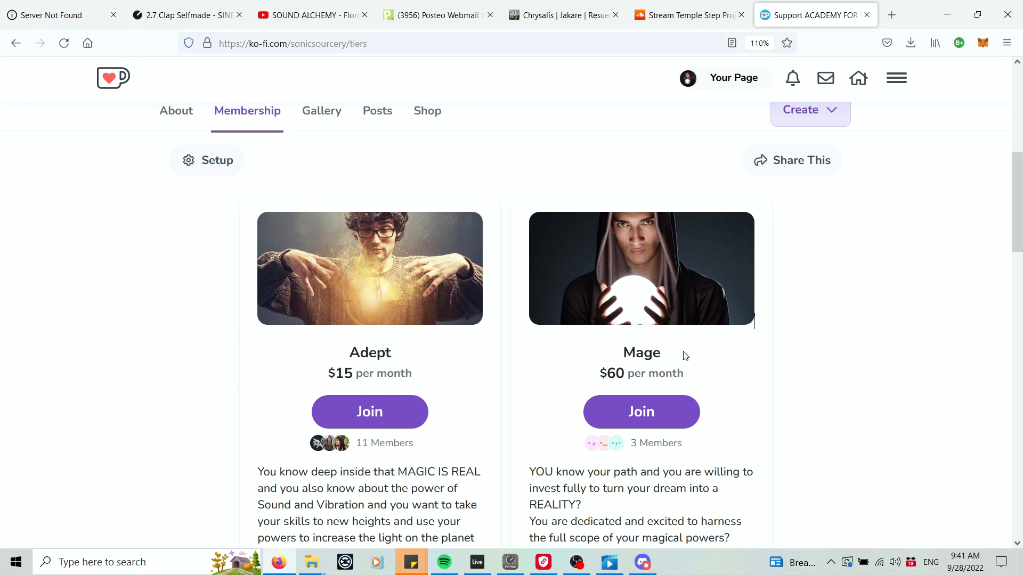
{"action": "scroll", "coordinate": [1009, 357], "scroll_direction": "down", "scroll_amount": 2}
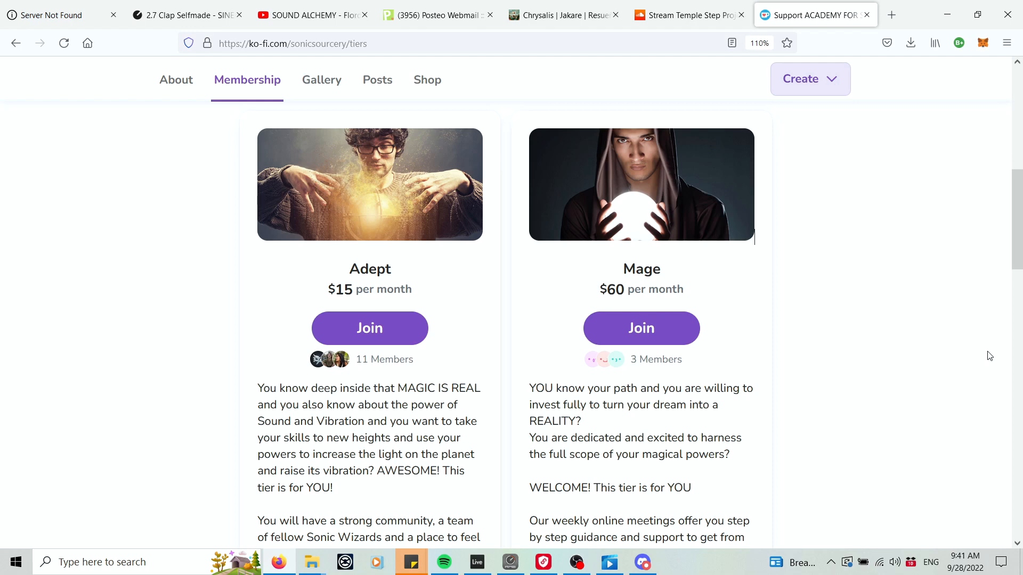
{"action": "scroll", "coordinate": [989, 356], "scroll_direction": "down", "scroll_amount": 5}
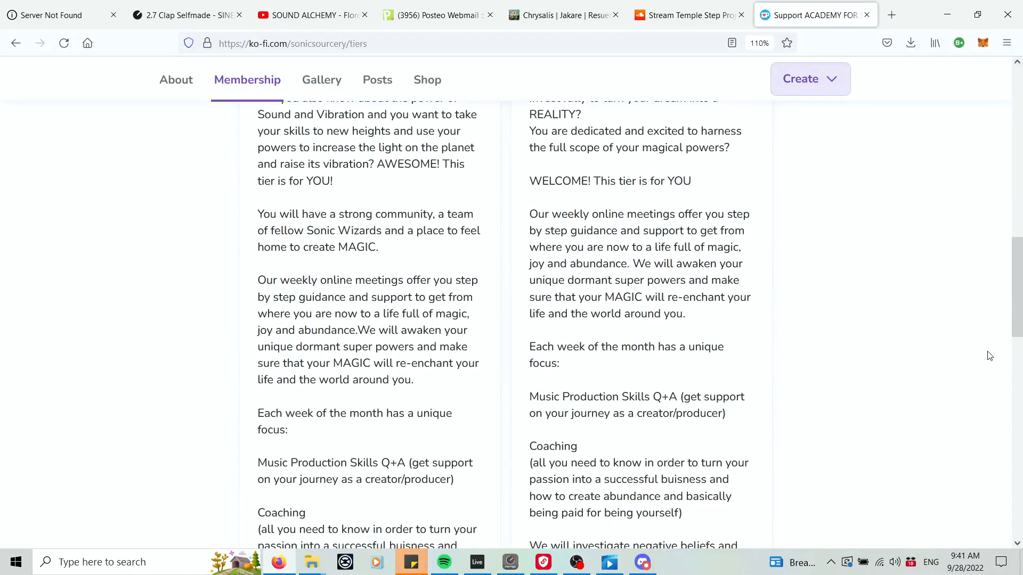
{"action": "scroll", "coordinate": [989, 356], "scroll_direction": "up", "scroll_amount": 6}
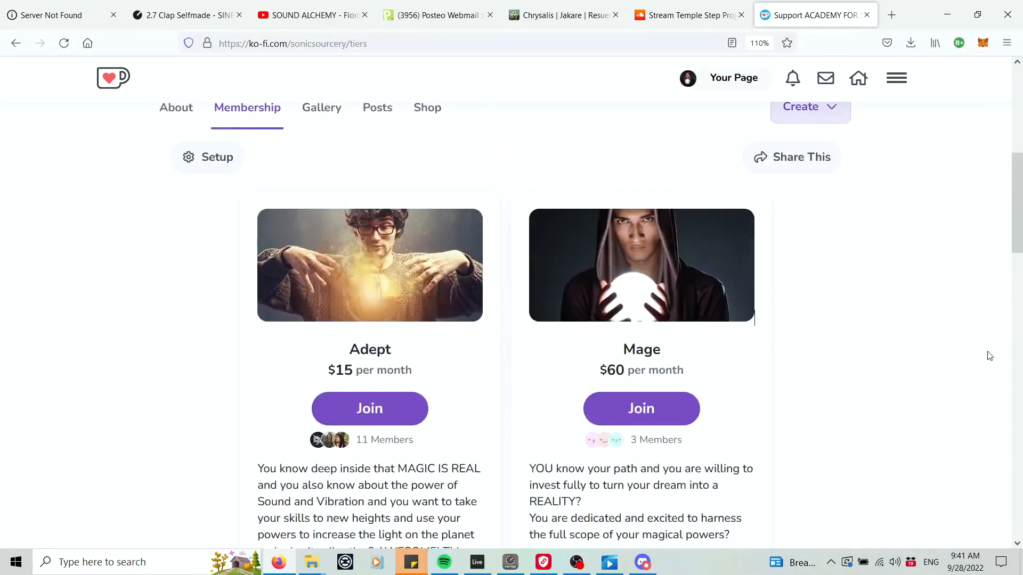
Switch to Discord and browse the Circle of Sonic Wizards text channels, reading the meetings channel.
{"action": "left_click", "coordinate": [643, 562]}
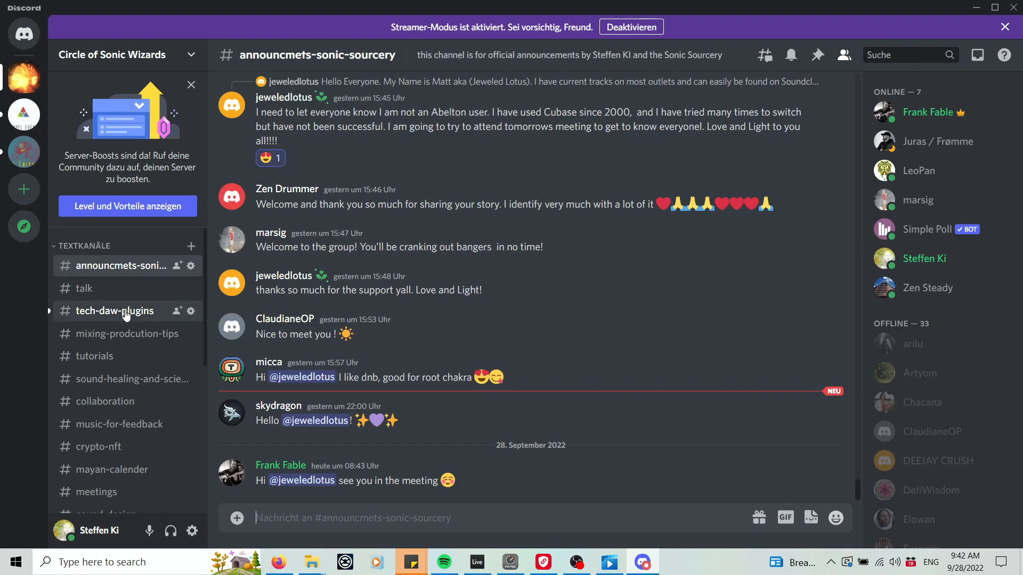
{"action": "left_click", "coordinate": [126, 314]}
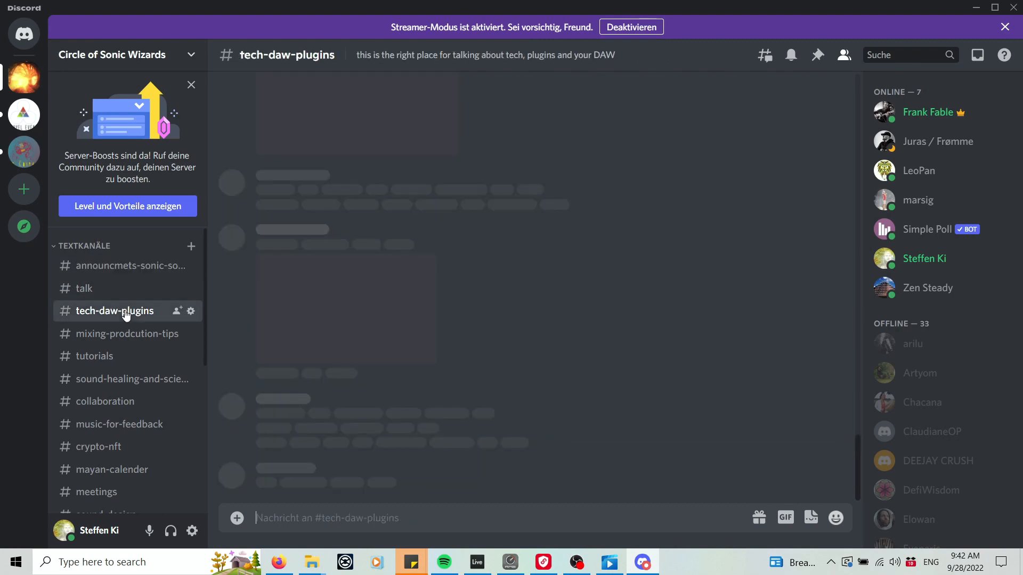
{"action": "left_click", "coordinate": [107, 341]}
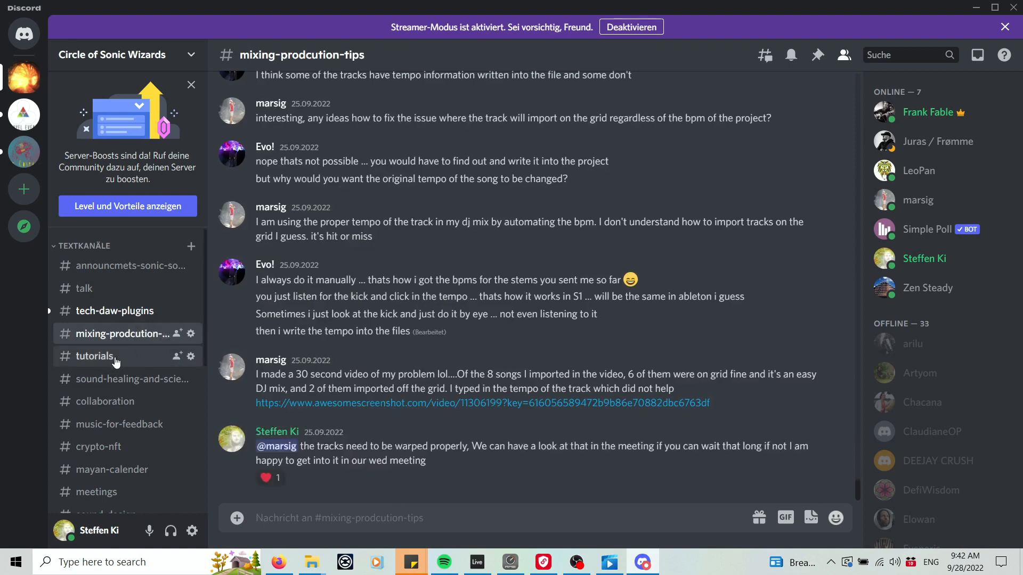
{"action": "left_click", "coordinate": [128, 379]}
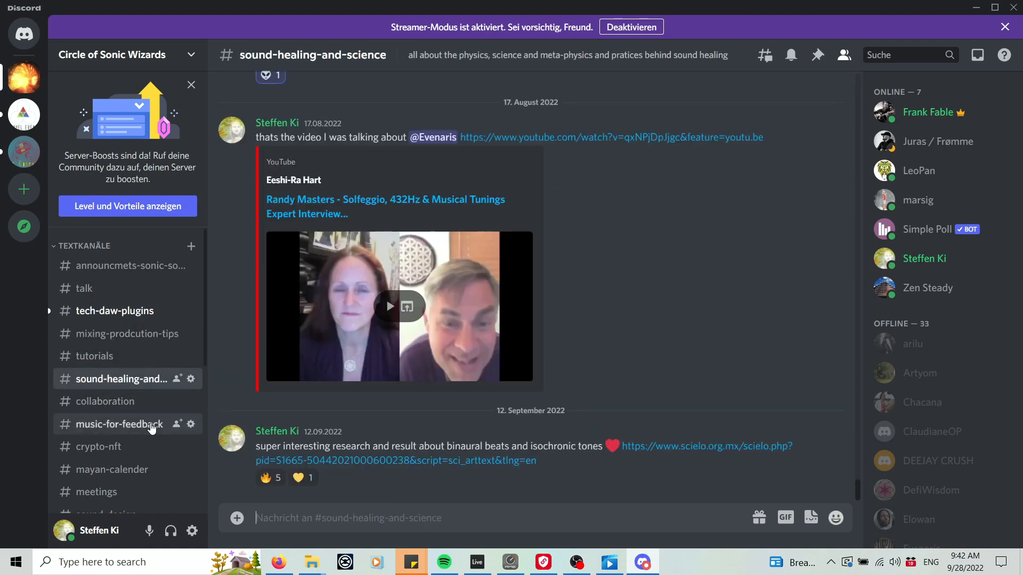
{"action": "left_click", "coordinate": [152, 425]}
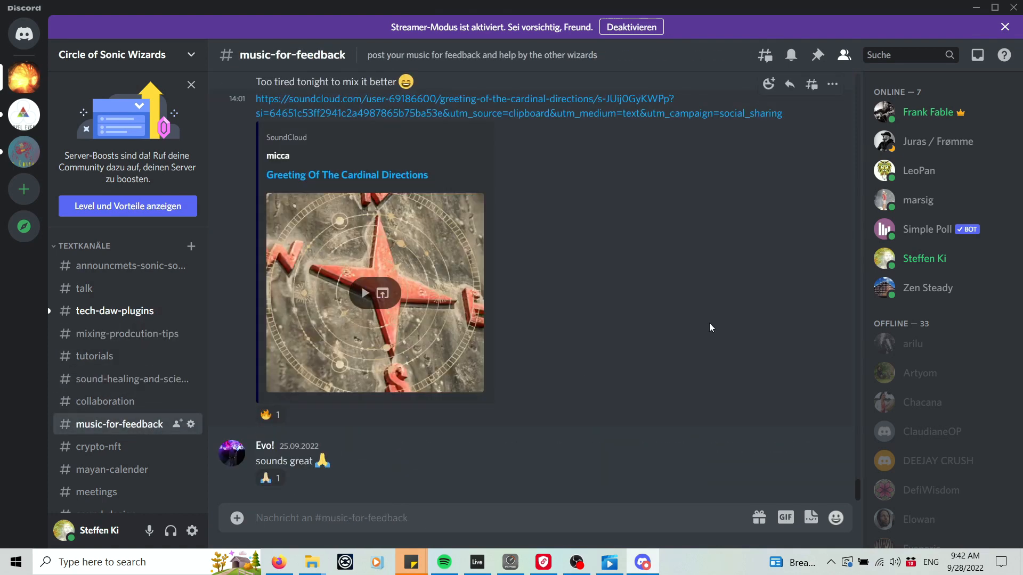
{"action": "scroll", "coordinate": [711, 328], "scroll_direction": "up", "scroll_amount": 4}
{"action": "scroll", "coordinate": [710, 328], "scroll_direction": "down", "scroll_amount": 3}
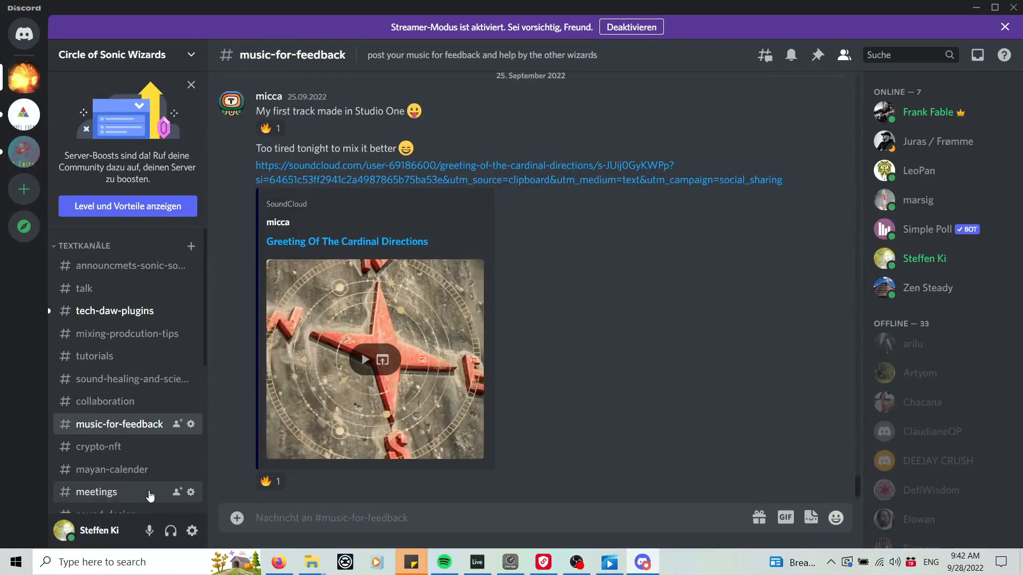
{"action": "left_click", "coordinate": [150, 494]}
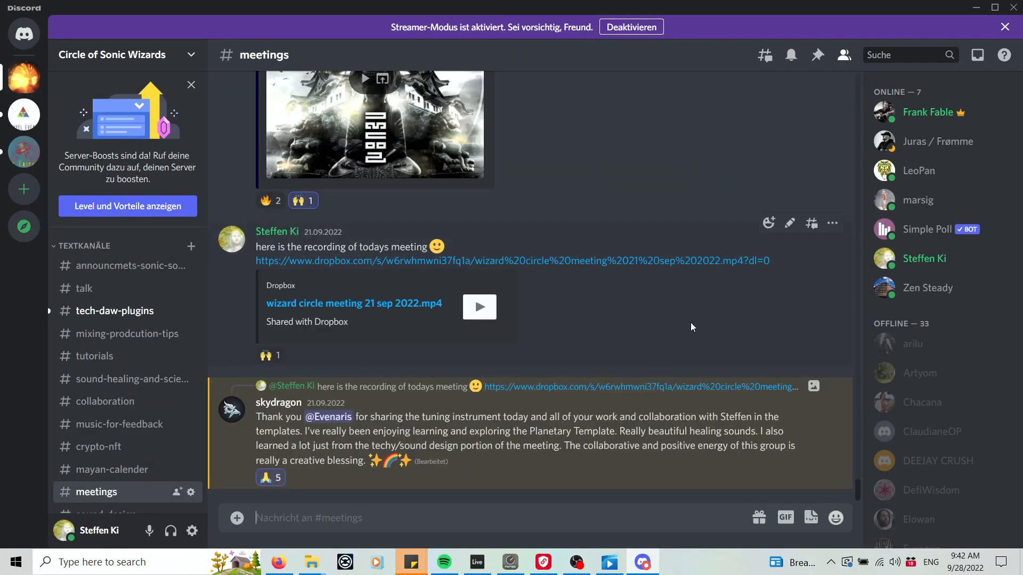
{"action": "scroll", "coordinate": [691, 327], "scroll_direction": "up", "scroll_amount": 10}
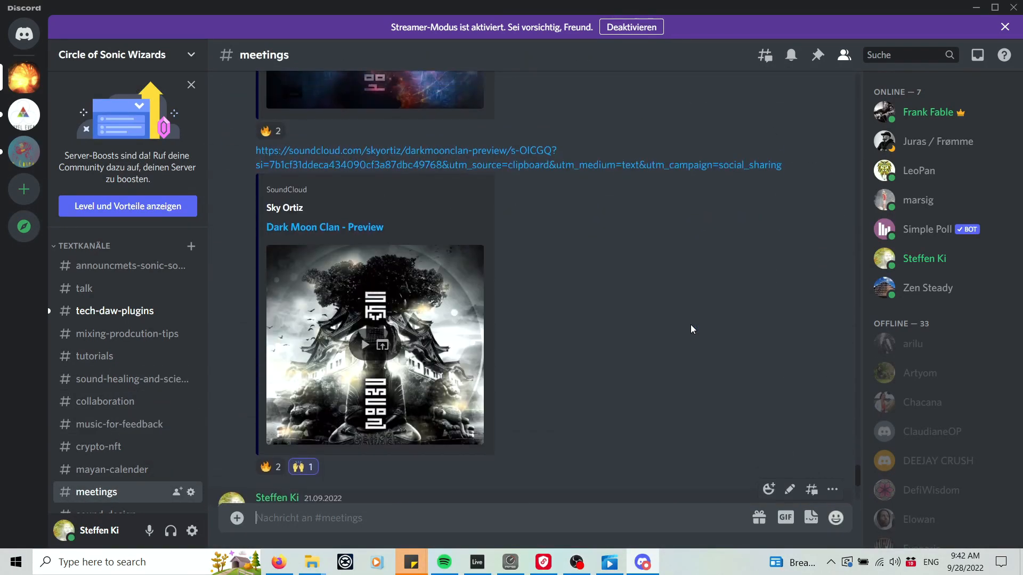
{"action": "scroll", "coordinate": [694, 350], "scroll_direction": "up", "scroll_amount": 3}
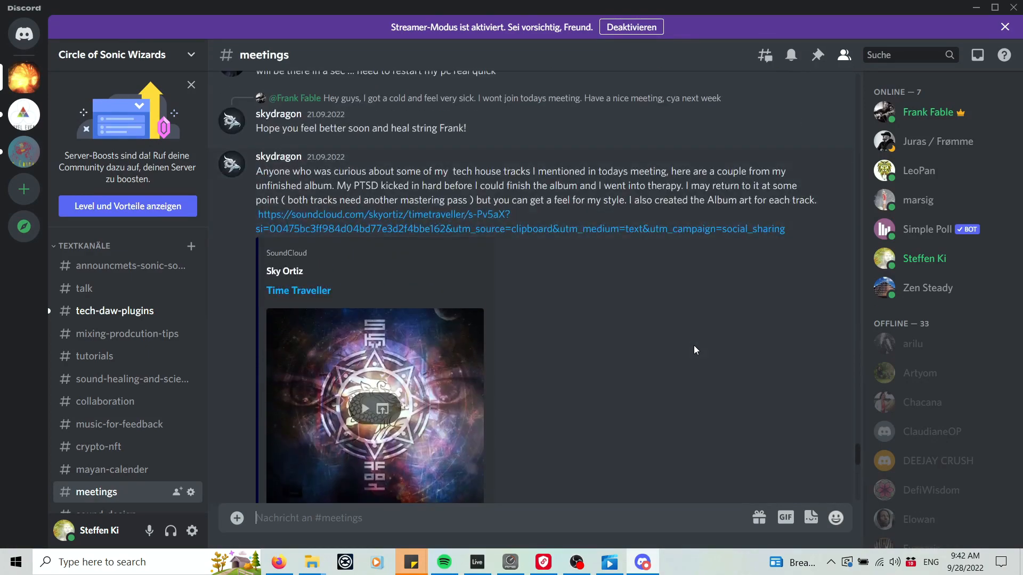
{"action": "scroll", "coordinate": [694, 350], "scroll_direction": "down", "scroll_amount": 10}
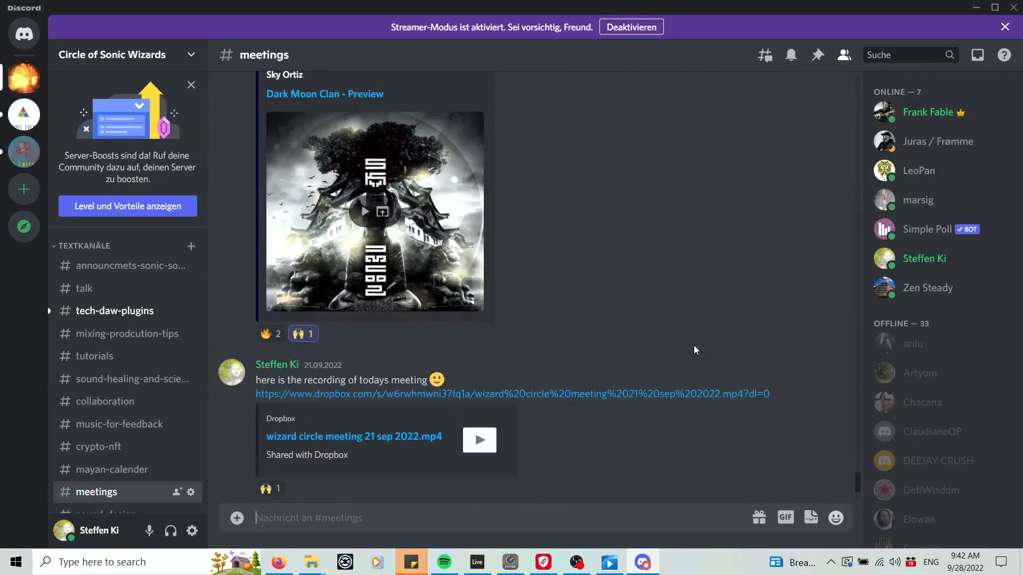
{"action": "scroll", "coordinate": [694, 350], "scroll_direction": "down", "scroll_amount": 3}
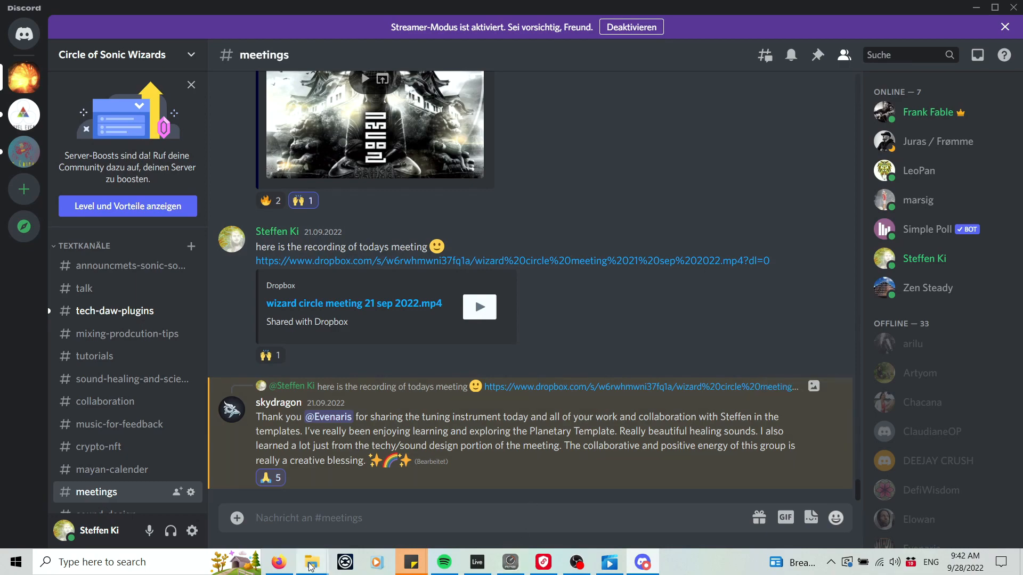
Return to Firefox and scroll through the Adept and Mage membership tier descriptions again.
{"action": "left_click", "coordinate": [280, 565]}
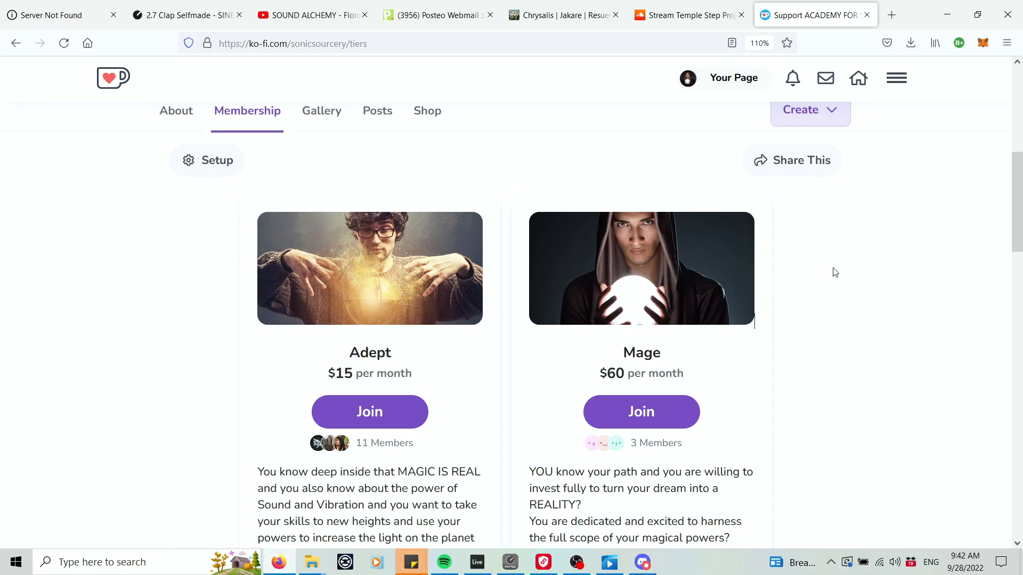
{"action": "scroll", "coordinate": [855, 272], "scroll_direction": "down", "scroll_amount": 3}
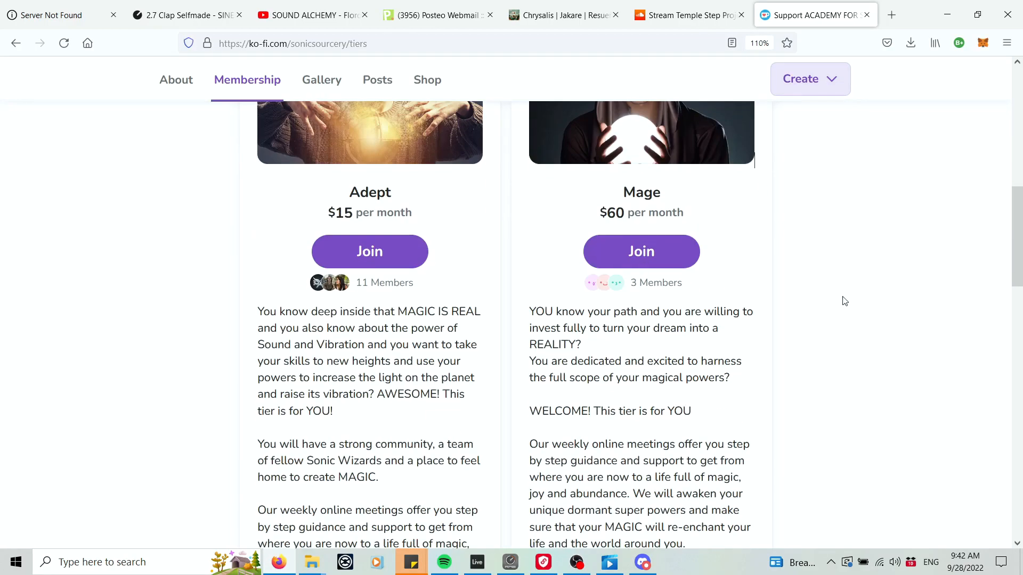
{"action": "scroll", "coordinate": [854, 304], "scroll_direction": "down", "scroll_amount": 3}
{"action": "scroll", "coordinate": [854, 306], "scroll_direction": "up", "scroll_amount": 4}
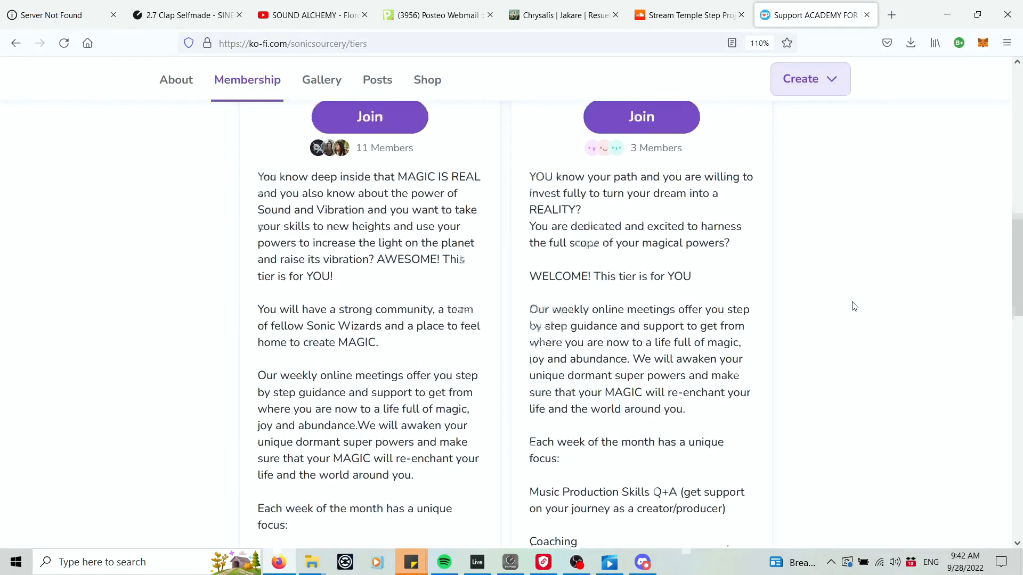
{"action": "scroll", "coordinate": [855, 306], "scroll_direction": "up", "scroll_amount": 2}
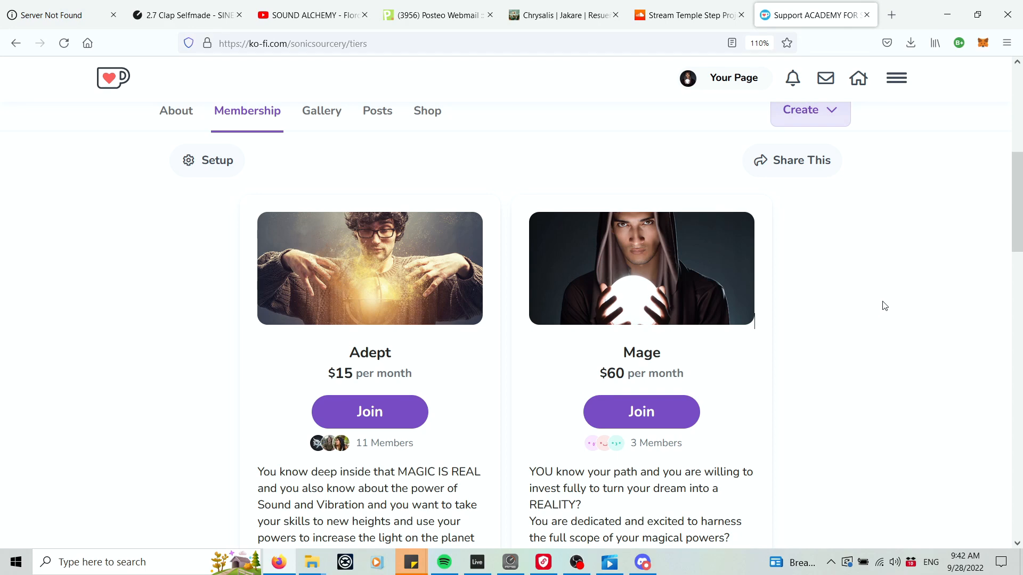
{"action": "scroll", "coordinate": [885, 306], "scroll_direction": "down", "scroll_amount": 5}
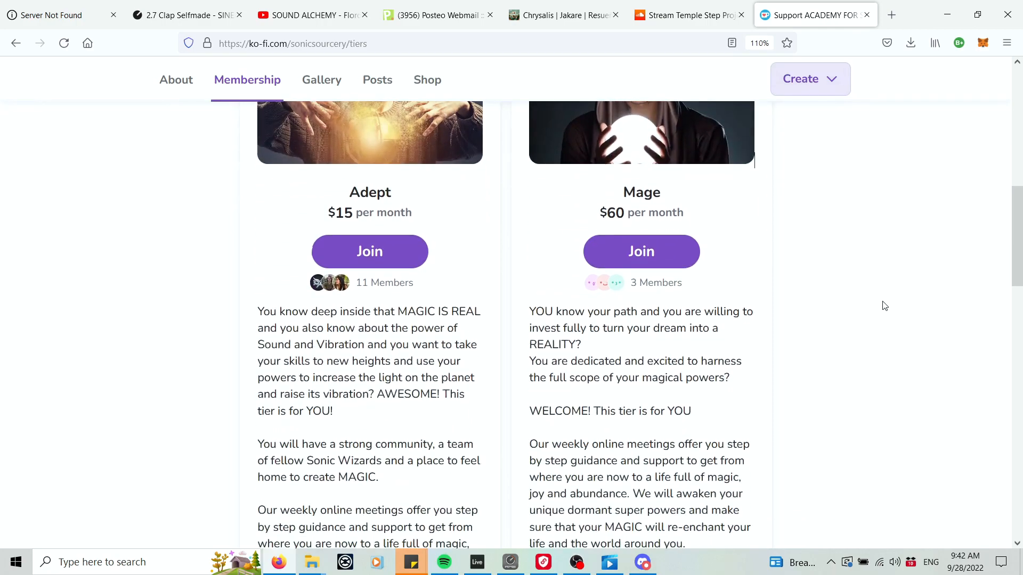
{"action": "scroll", "coordinate": [884, 306], "scroll_direction": "down", "scroll_amount": 5}
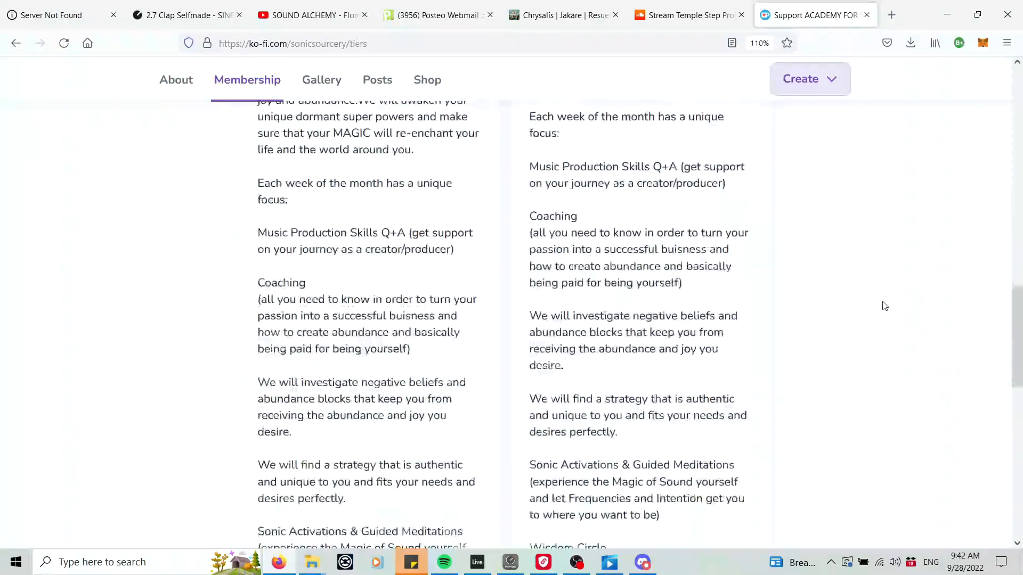
{"action": "scroll", "coordinate": [884, 306], "scroll_direction": "up", "scroll_amount": 10}
{"action": "scroll", "coordinate": [886, 307], "scroll_direction": "up", "scroll_amount": 3}
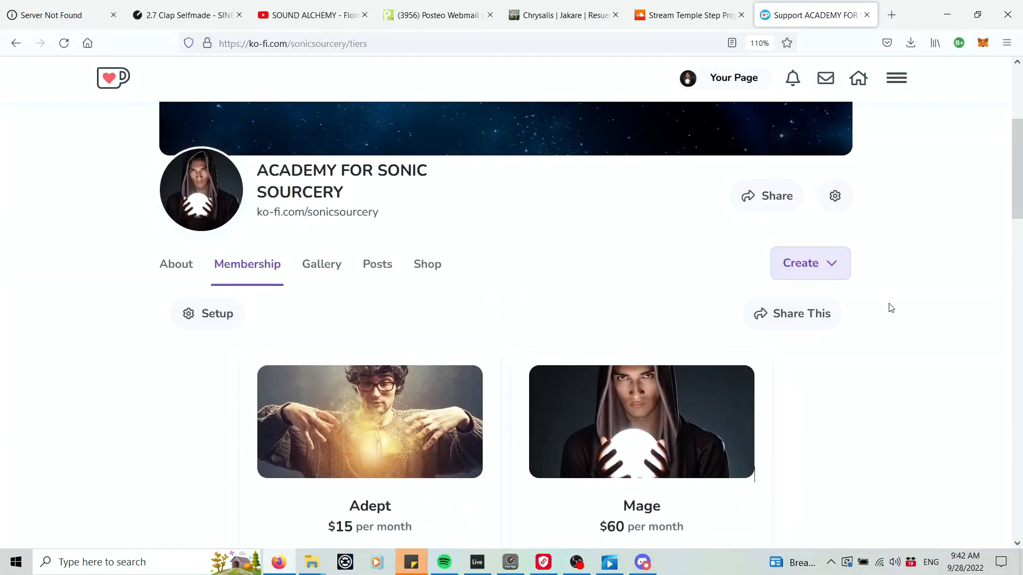
{"action": "scroll", "coordinate": [891, 308], "scroll_direction": "up", "scroll_amount": 4}
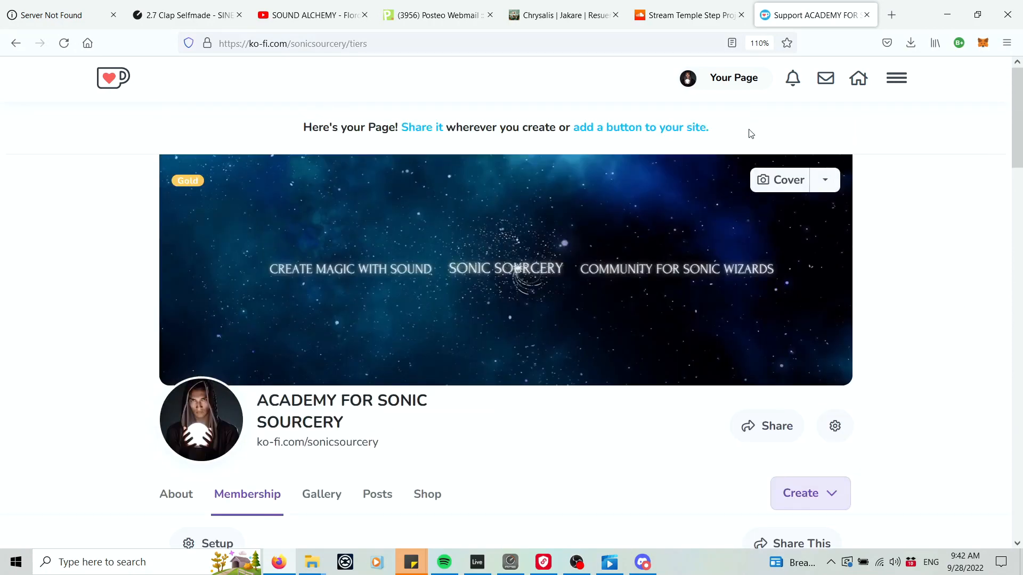